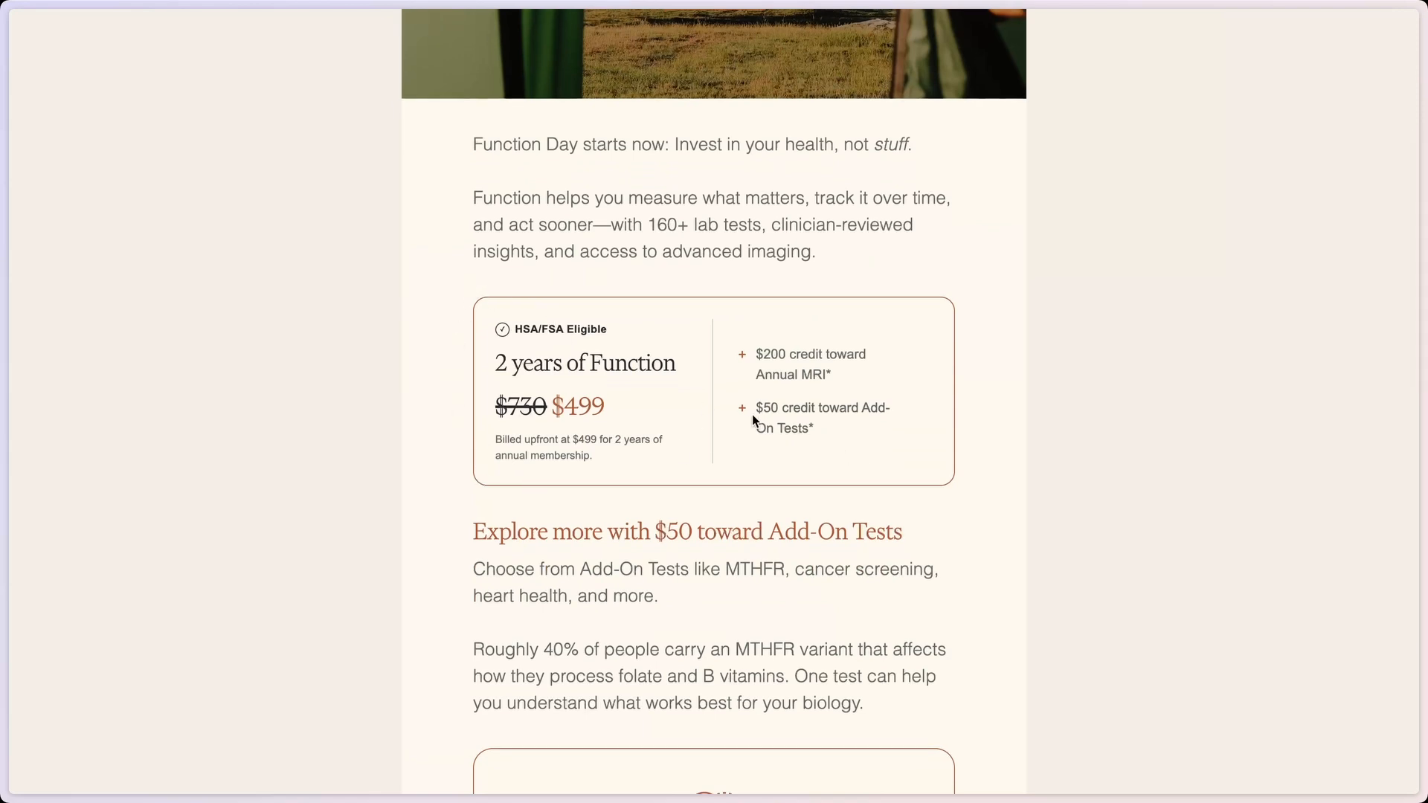
left_click_drag(865, 444, 516, 306)
left_click(698, 280)
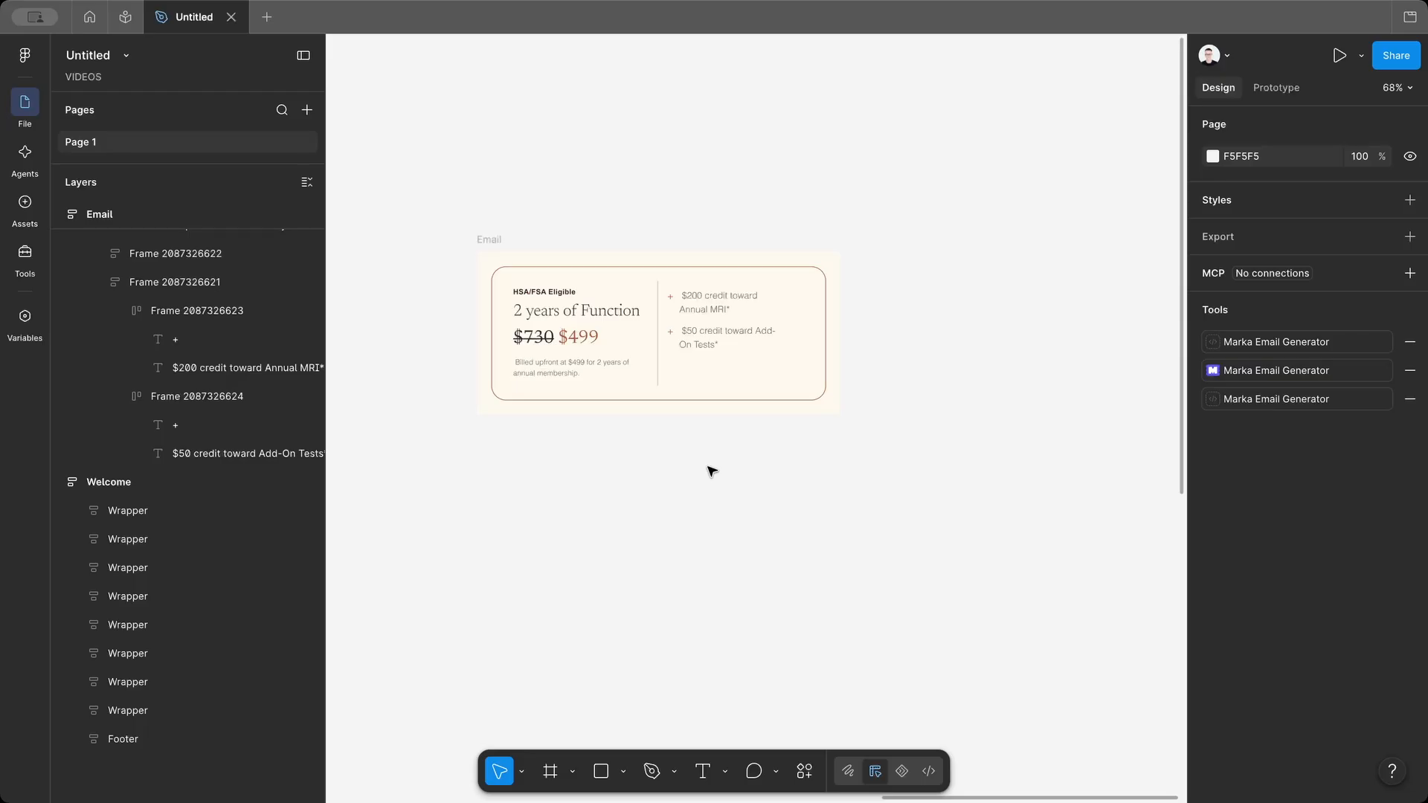
Duplicate the eligibility label, heading, price and billing note from the card onto the empty canvas beside the Email frame
scroll(712, 470, "up", 1)
scroll(712, 471, "right", 1)
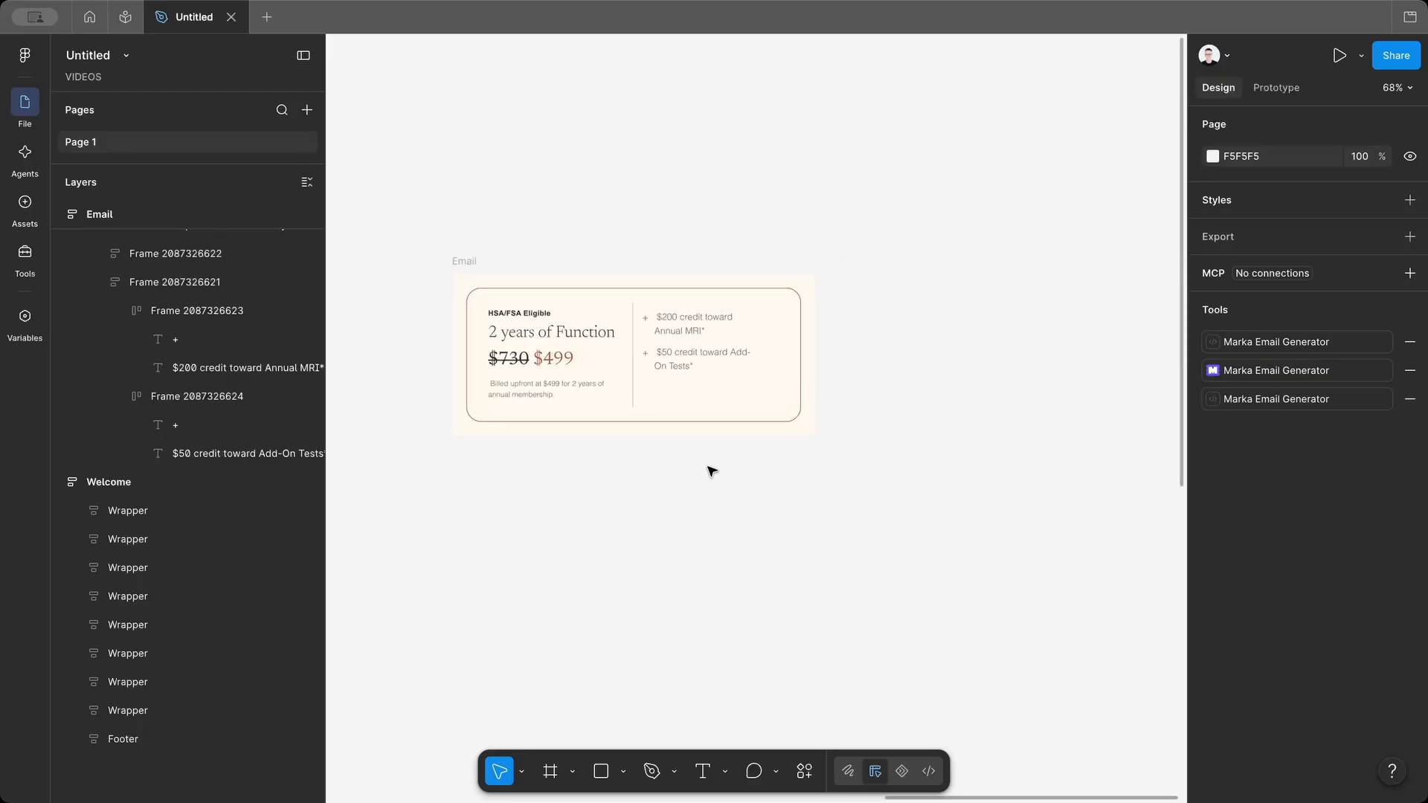
scroll(712, 471, "up", 2)
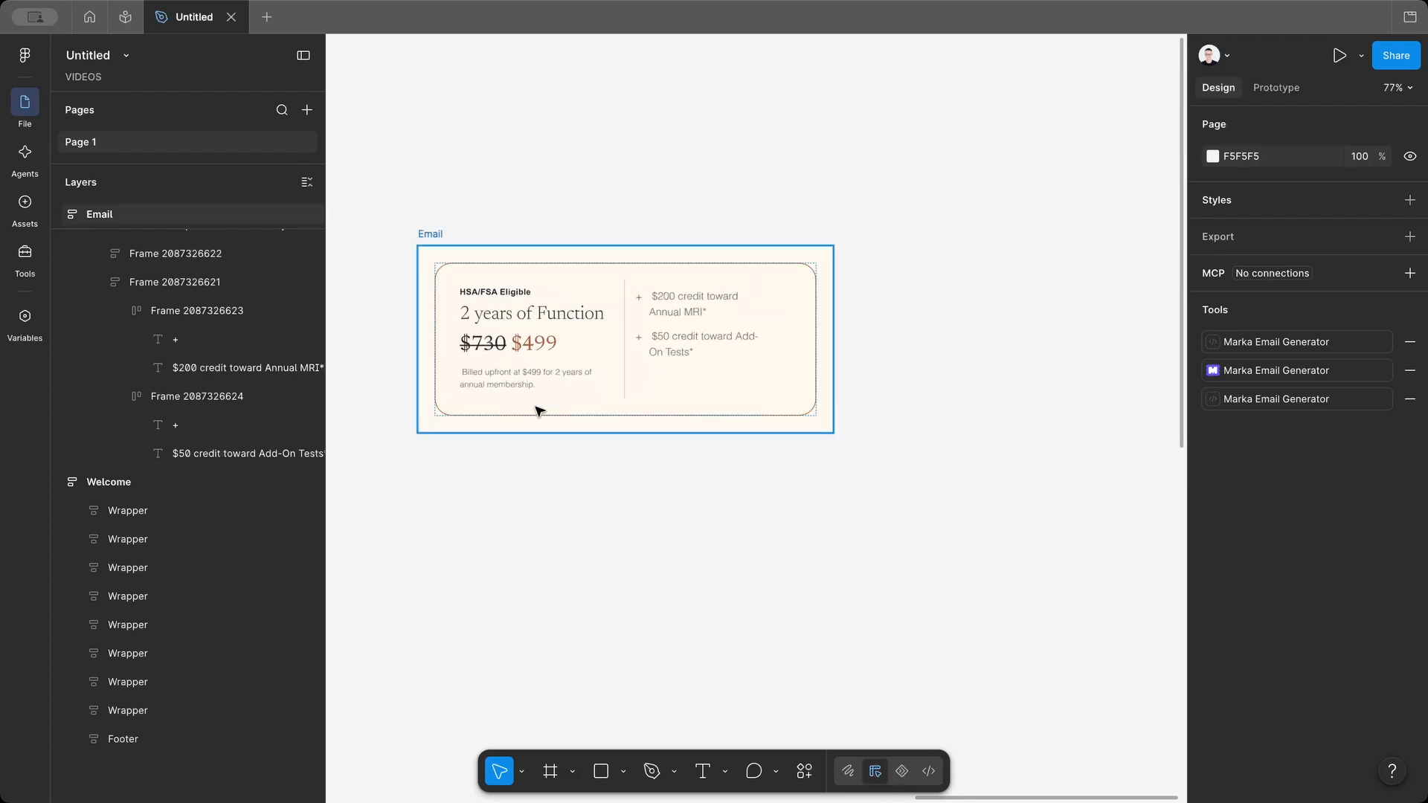
left_click(510, 382)
left_click(521, 344, "shift")
left_click(523, 321, "shift")
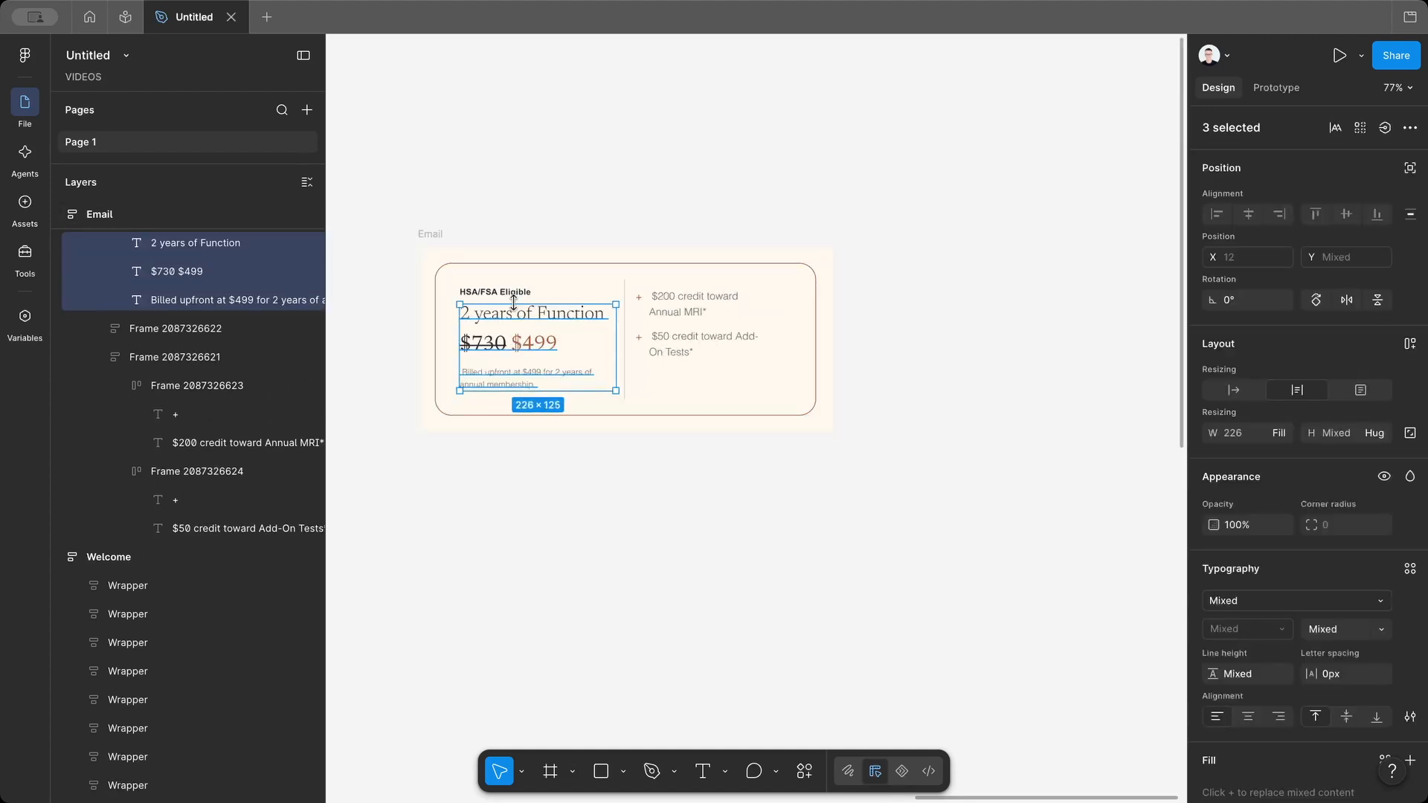
left_click(498, 290, "shift")
left_click_drag(487, 325, 966, 322)
scroll(965, 322, "right", 2)
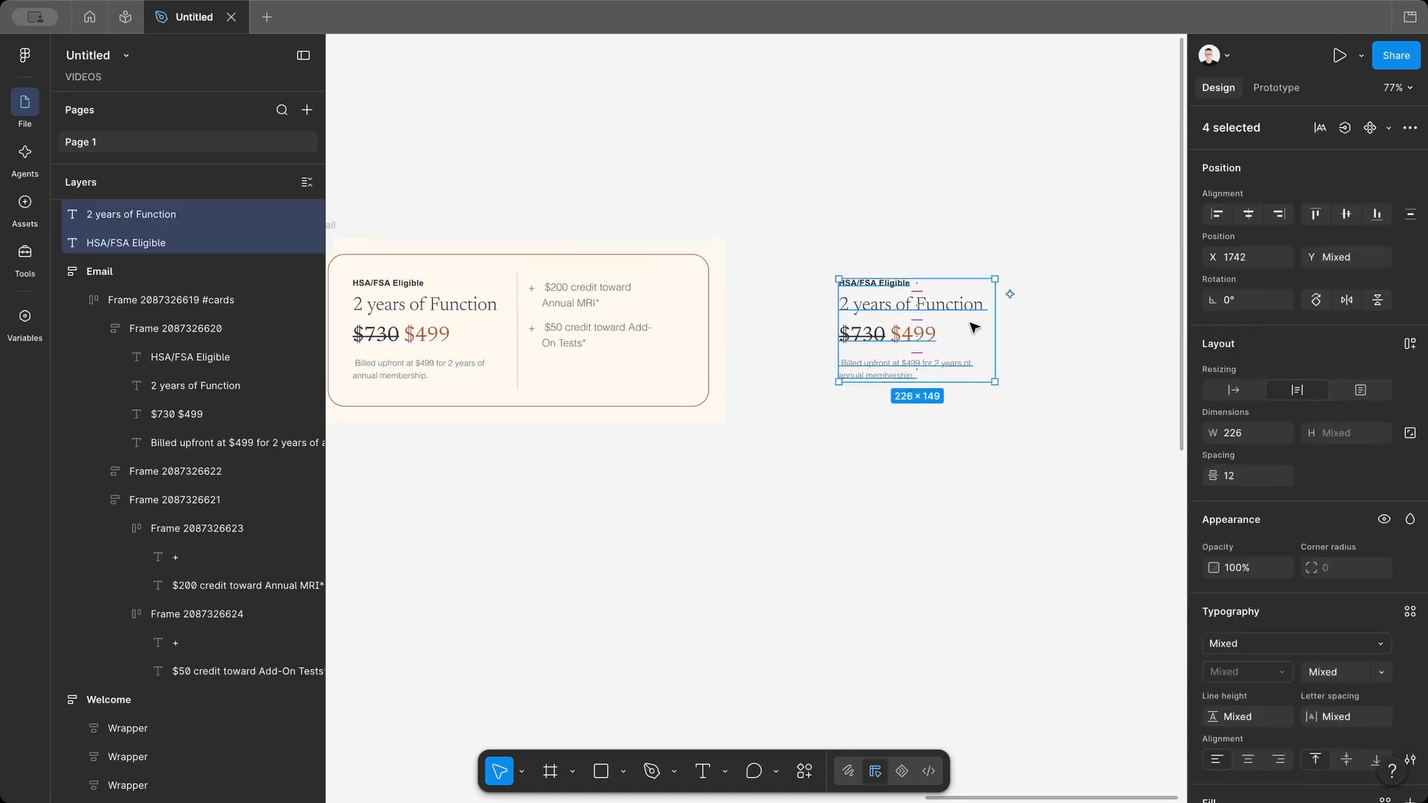
scroll(957, 385, "up", 3)
left_click(957, 385)
left_click(685, 304)
left_click(692, 328)
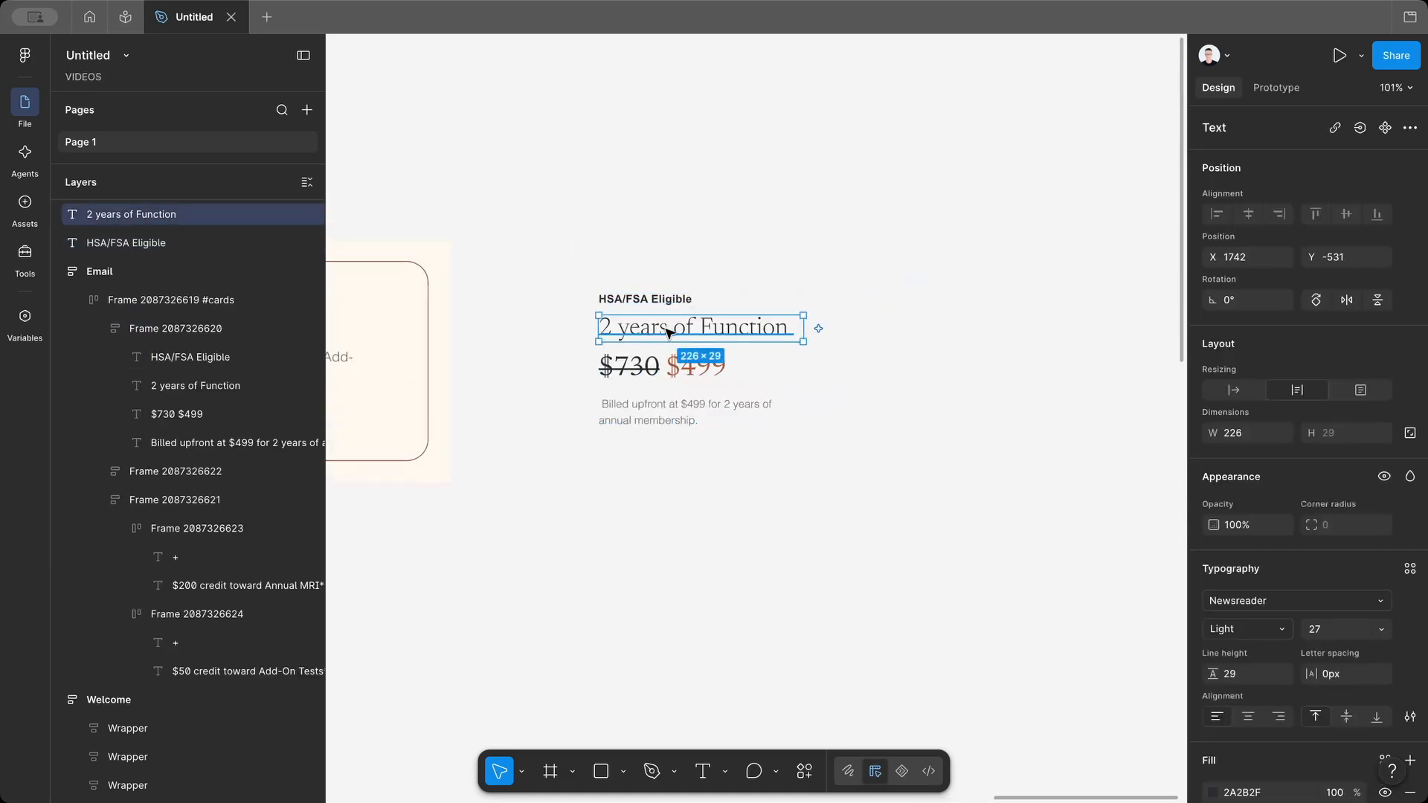
left_click(666, 368)
left_click(786, 424)
Duplicate the $200 and $50 credit texts from the card onto the canvas beside the other copied texts
scroll(636, 520, "down", 3)
scroll(634, 520, "left", 3)
left_click(494, 416)
scroll(494, 416, "up", 5)
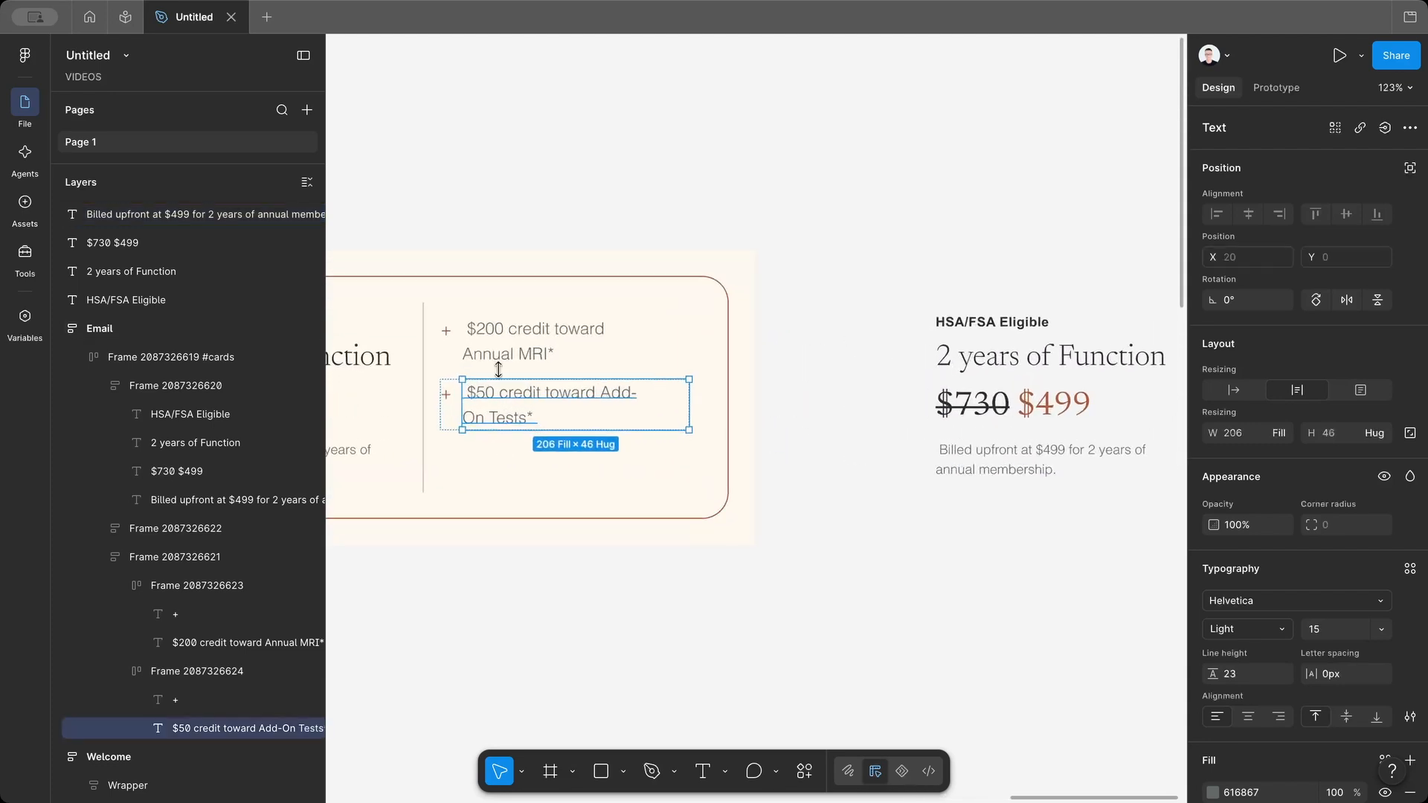
left_click(513, 346, "shift")
key("shift+Return")
scroll(502, 348, "down", 5)
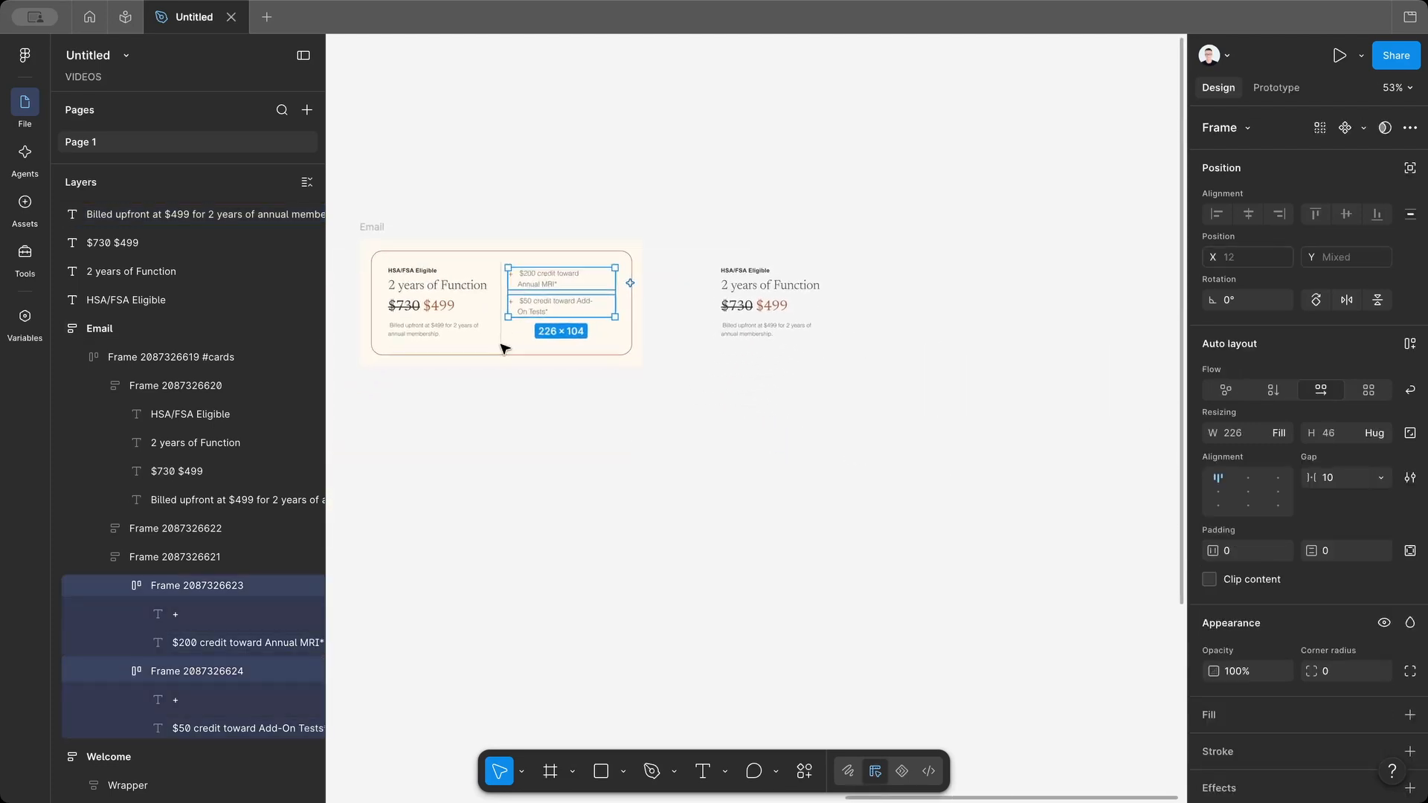
left_click(539, 306)
left_click(539, 284, "shift")
left_click_drag(539, 284, 927, 283)
scroll(707, 400, "up", 1)
scroll(707, 400, "up", 2)
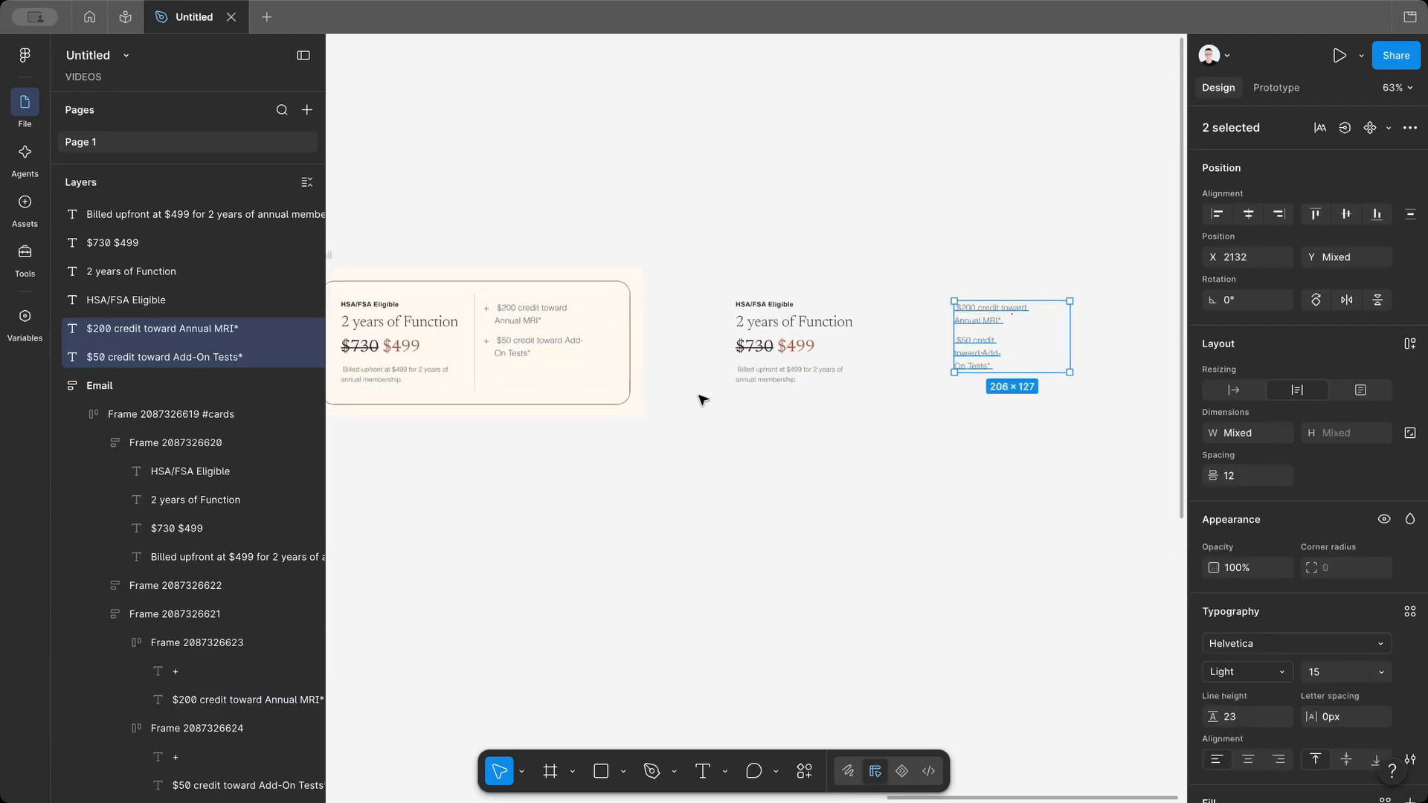
Copy the card's plus sign and place the copy in front of the duplicated $200 credit text
left_click(490, 313)
key("ctrl+c")
left_click(949, 319)
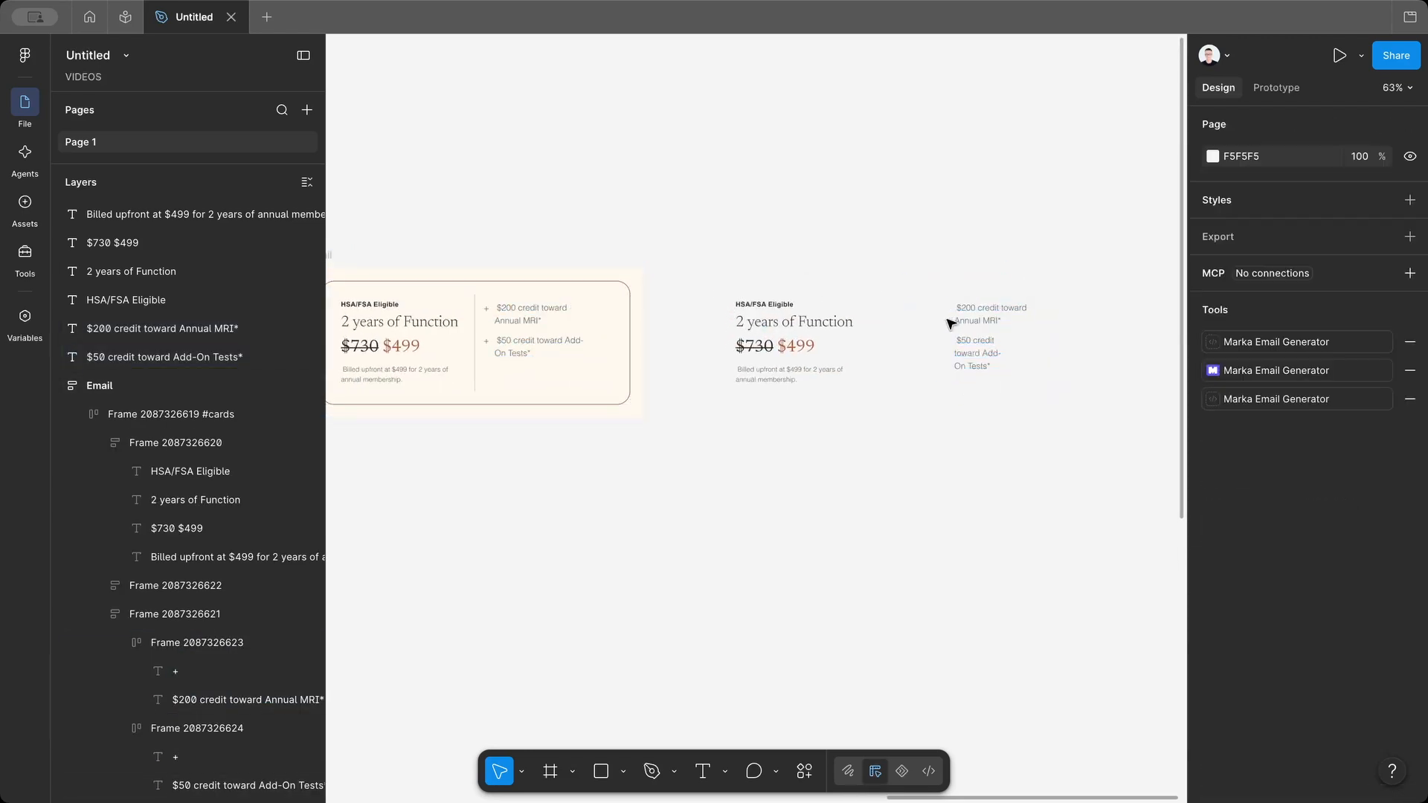
scroll(949, 318, "up", 8)
key("ctrl+v")
left_click_drag(743, 435, 946, 260)
scroll(930, 305, "down", 4)
left_click_drag(890, 447, 1050, 242)
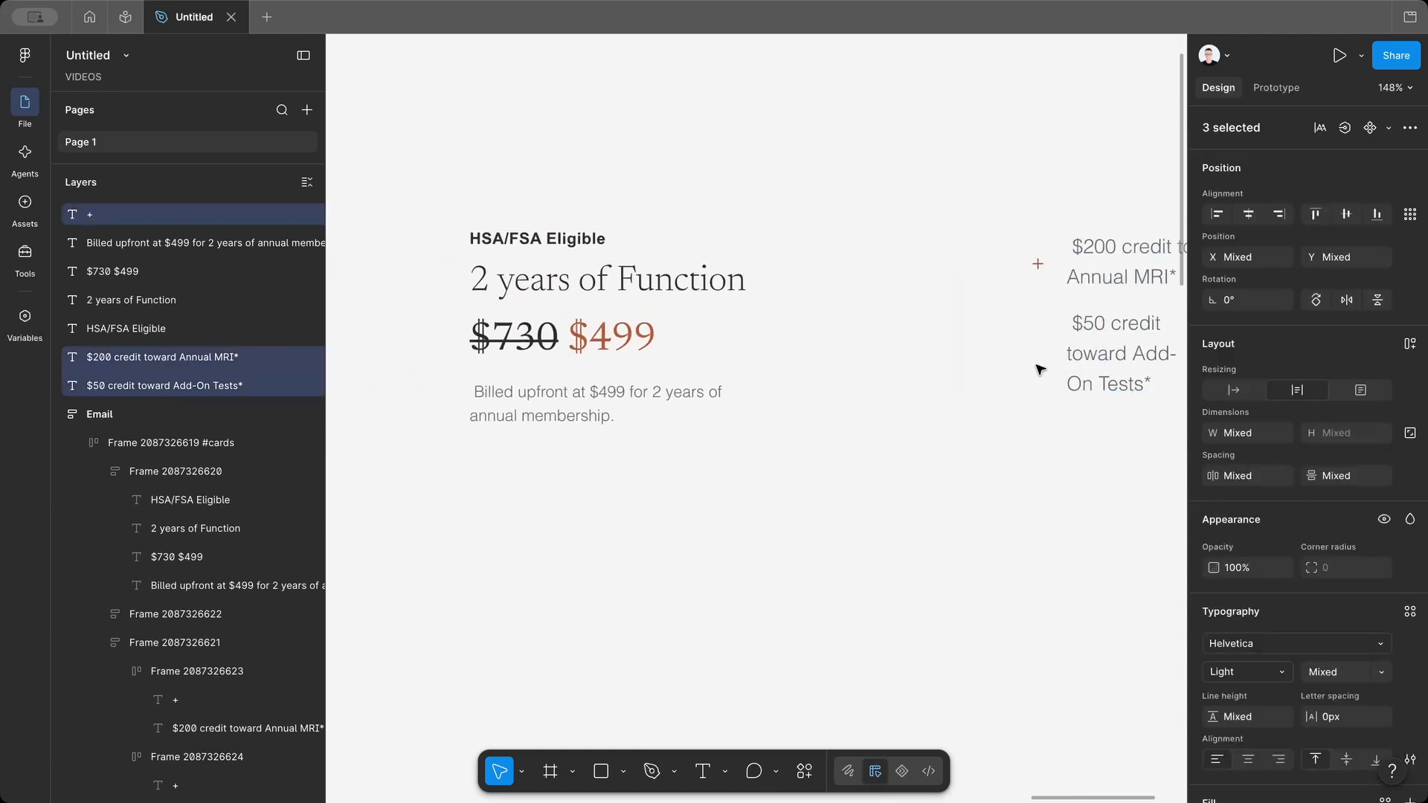
left_click(885, 468)
Wrap the four duplicated eligibility, heading, price and billing texts in a vertical auto layout frame
scroll(886, 469, "down", 2)
scroll(863, 494, "left", 3)
scroll(831, 538, "down", 2)
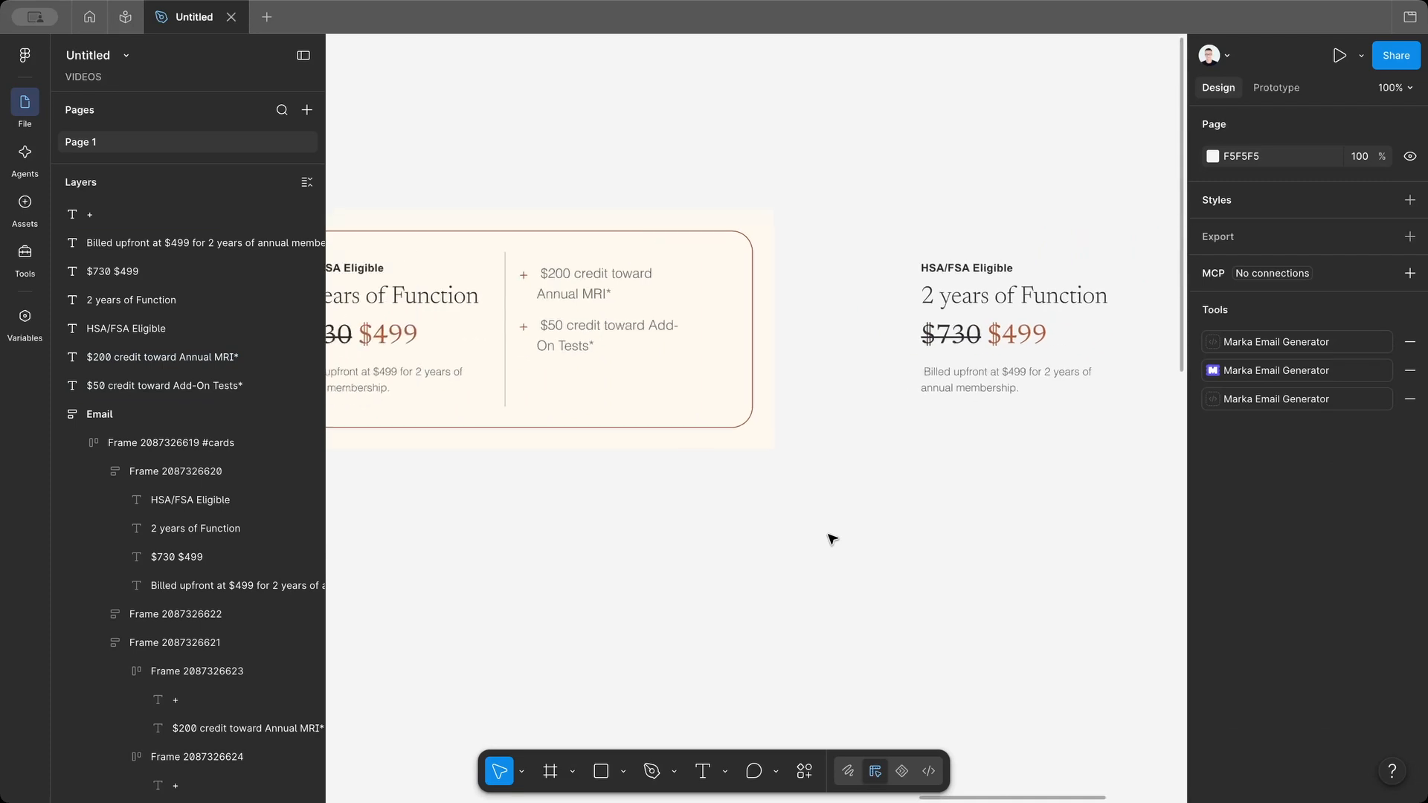
left_click_drag(816, 530, 944, 258)
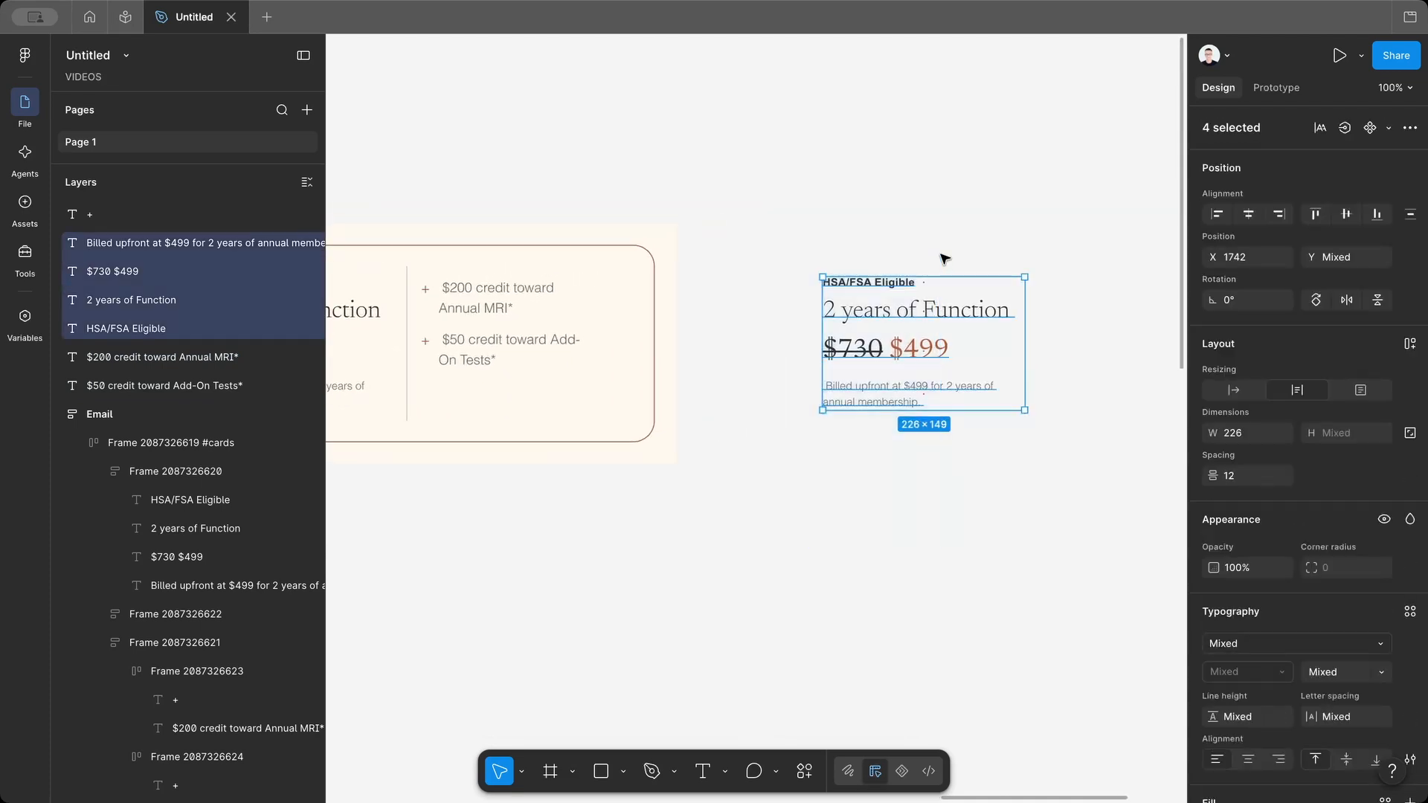
left_click(1410, 344)
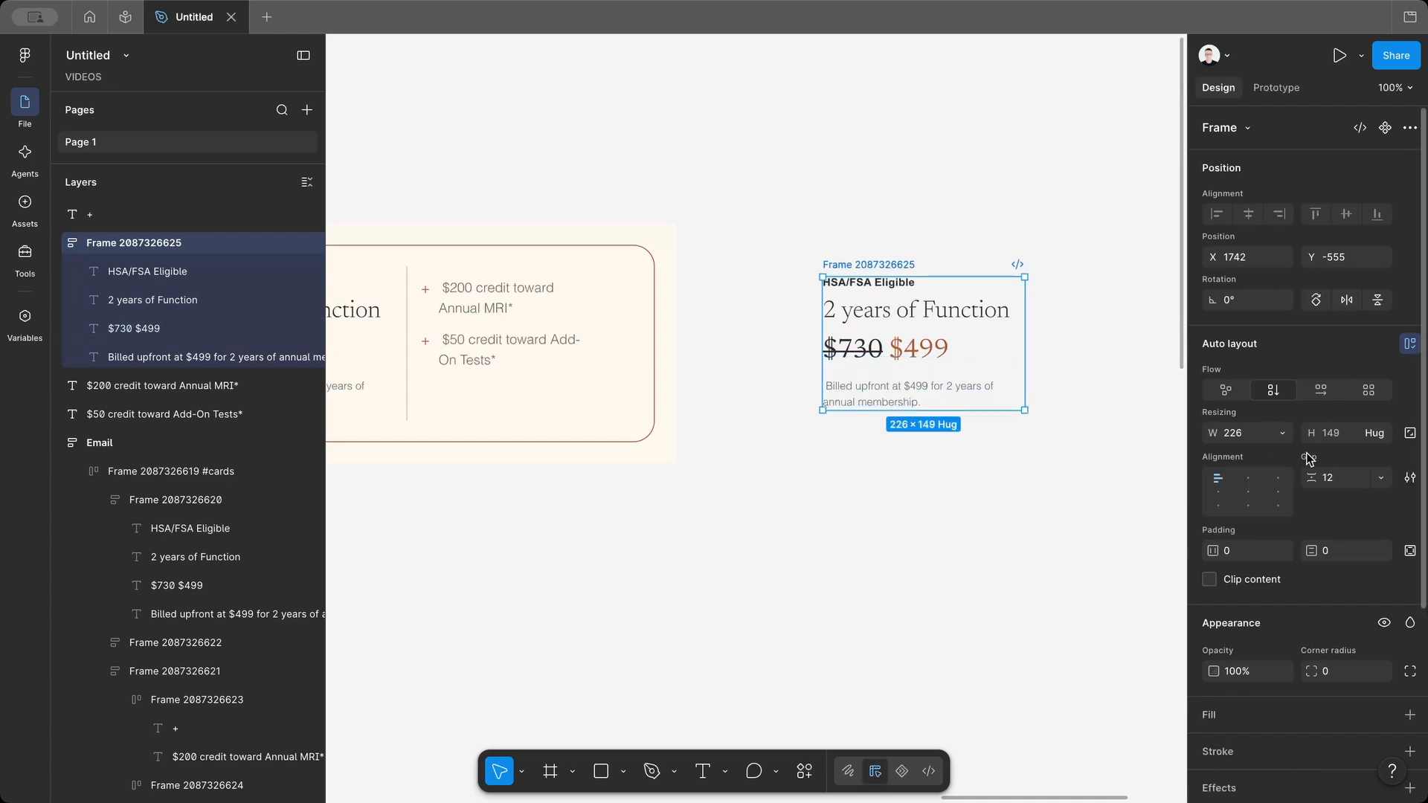
Set the new frame's horizontal and vertical padding to 12 and widen it to 266
left_click(1344, 552)
type("12")
left_click(1249, 552)
type("12")
key("Tab")
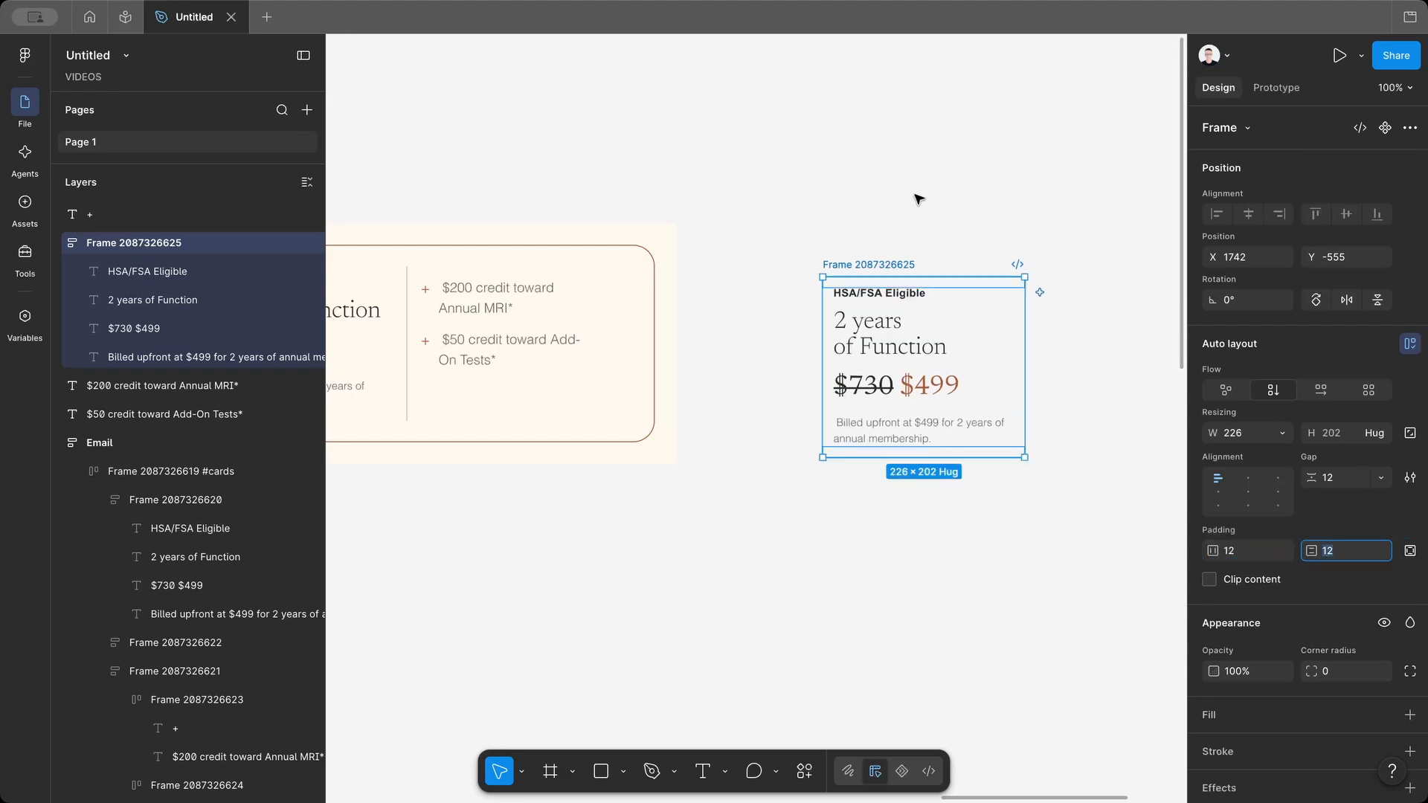
left_click_drag(1022, 322, 1061, 322)
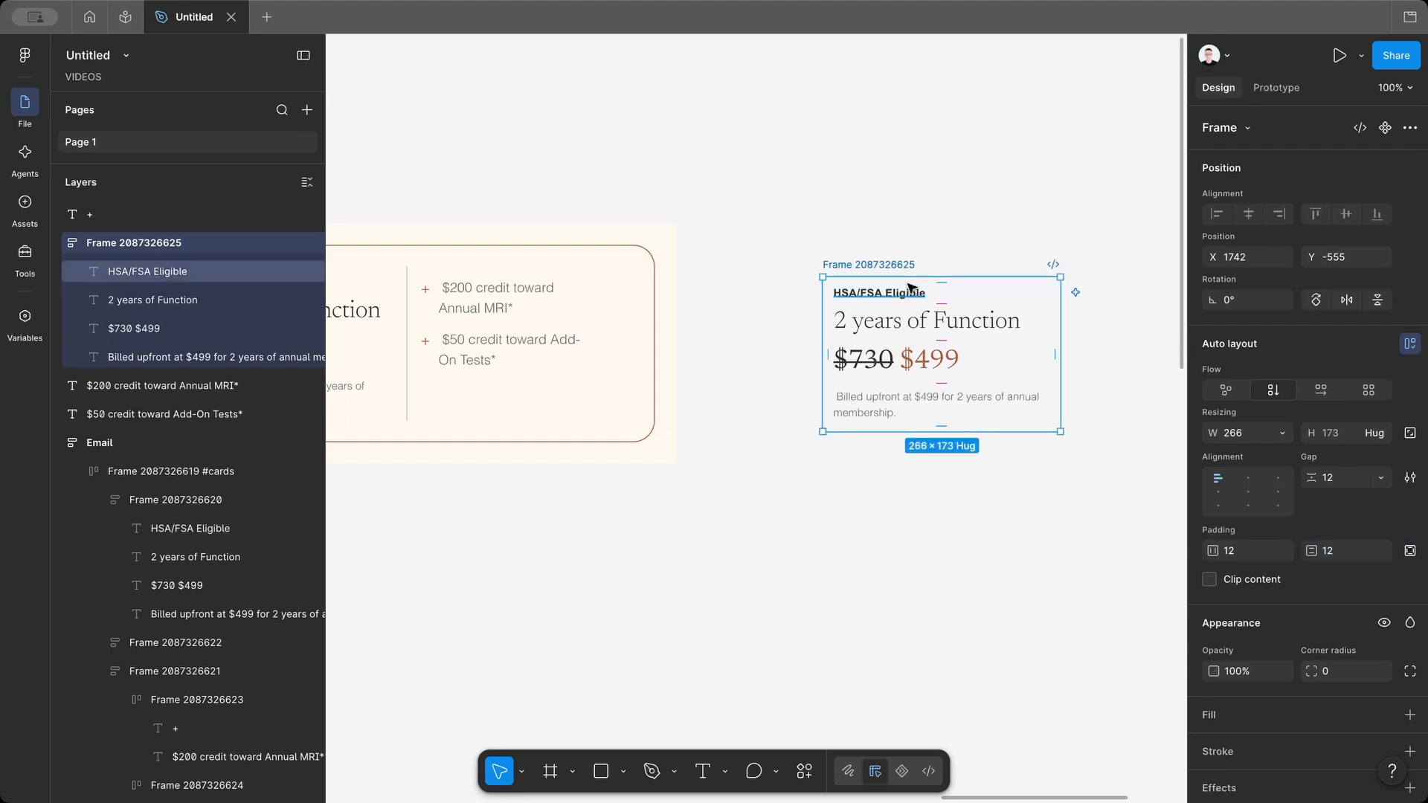
Rename the auto layout frame holding the pricing texts as Column
double_click(882, 266)
type("Co")
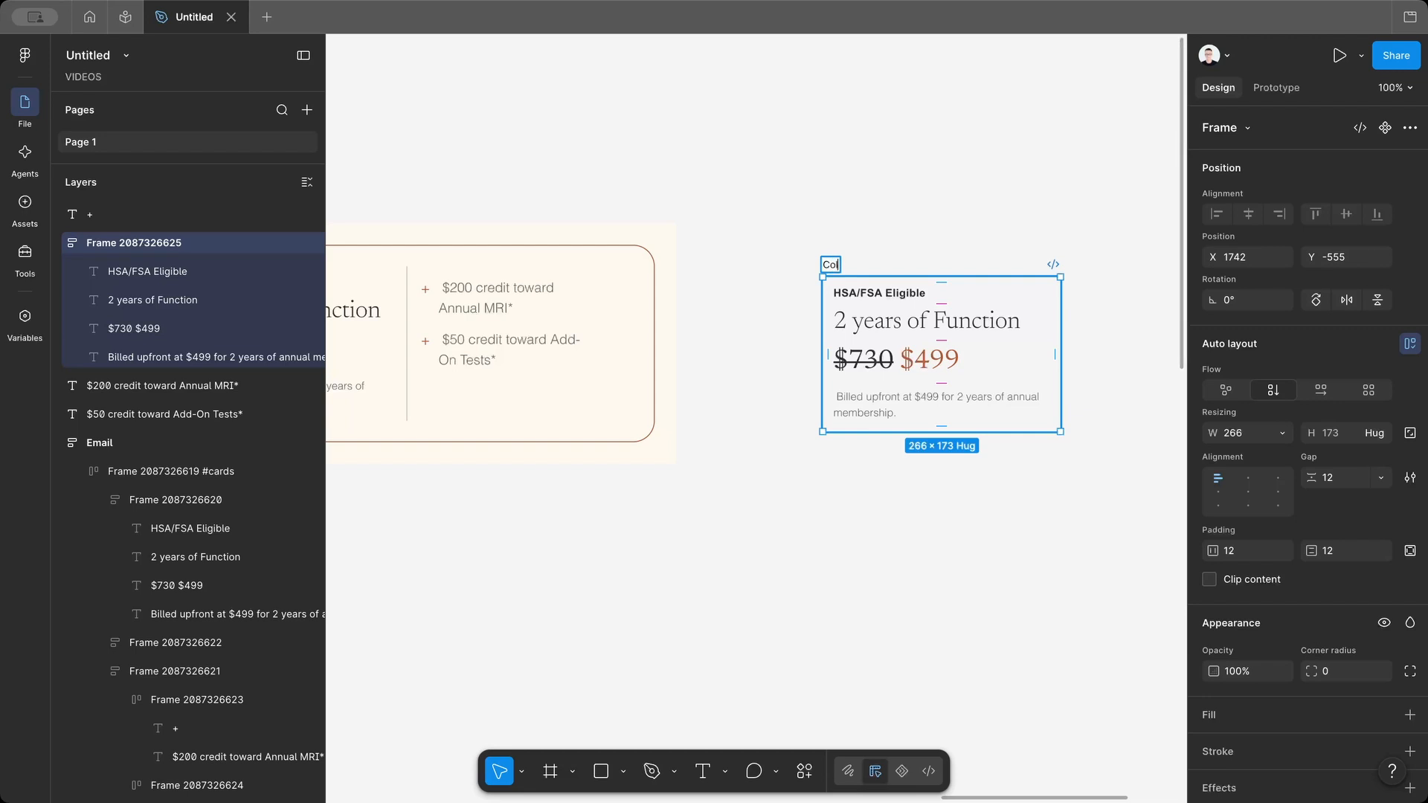
key("Return")
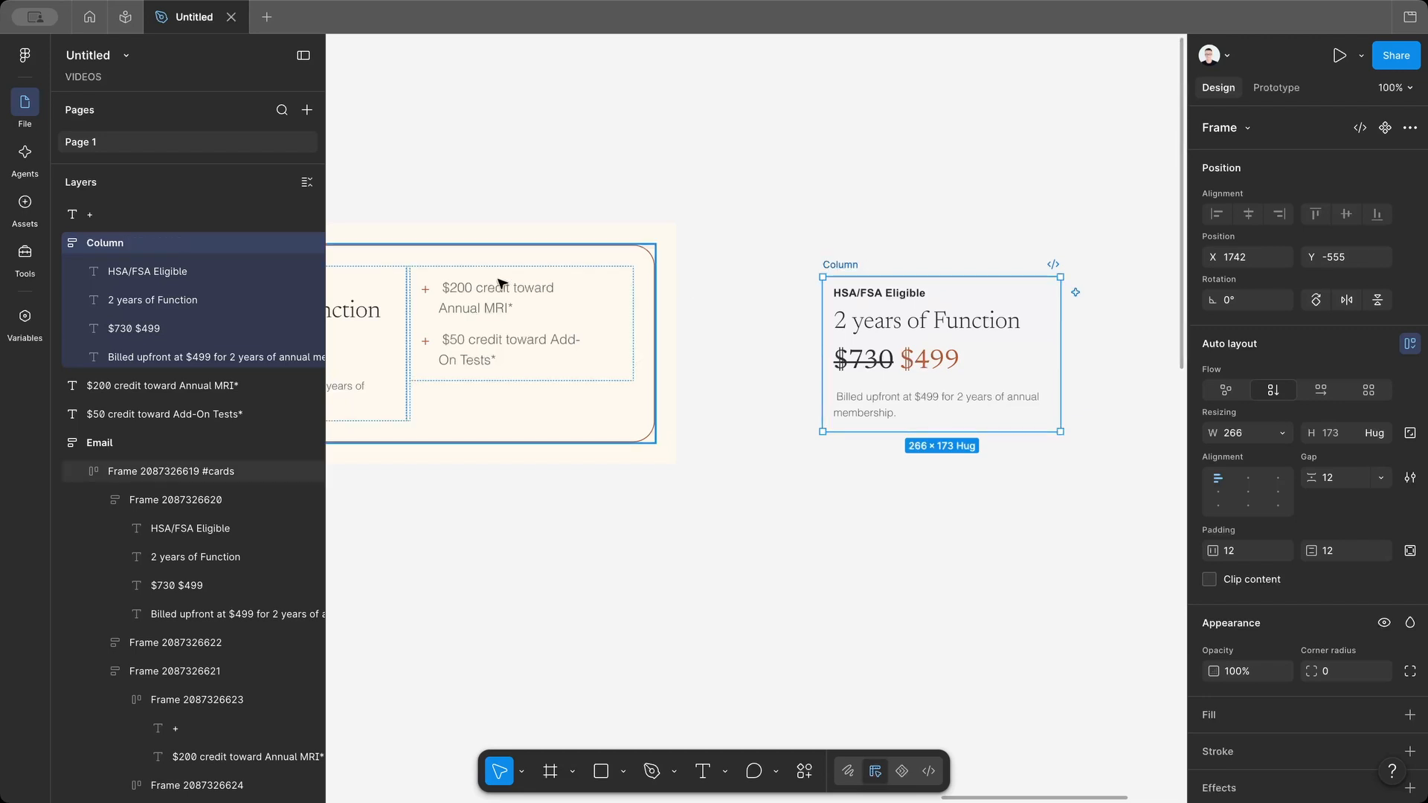
key("Return")
left_click(1278, 433)
left_click(1096, 382)
left_click(859, 236)
left_click(847, 265)
Widen the loose $50 credit text box to 192 so its text wraps onto two lines
scroll(833, 265, "right", 6)
left_click(818, 264)
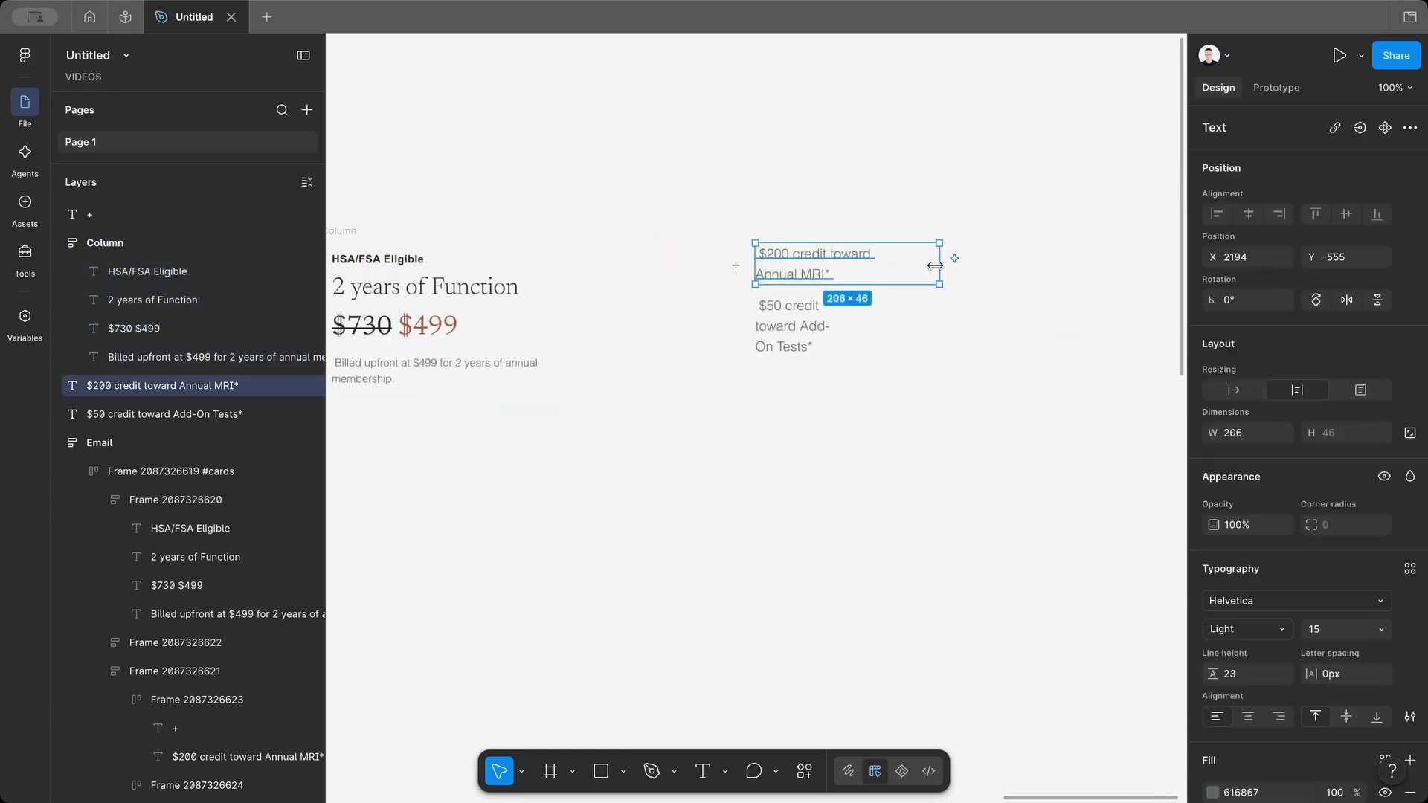
left_click(823, 319)
left_click_drag(847, 312, 926, 315)
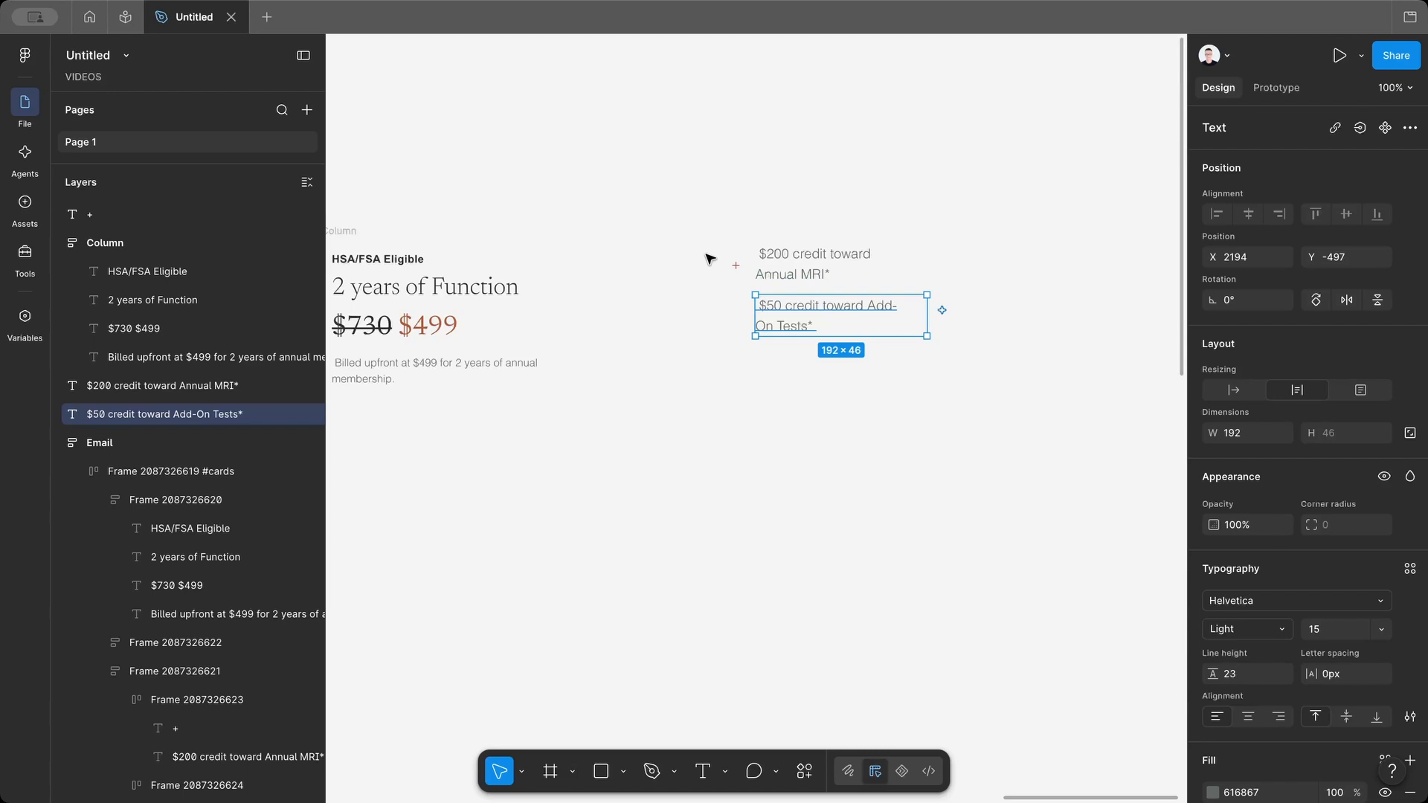
Wrap the loose plus sign and the $200 credit text together in a horizontal auto layout frame
left_click(735, 266)
scroll(740, 268, "left", 9)
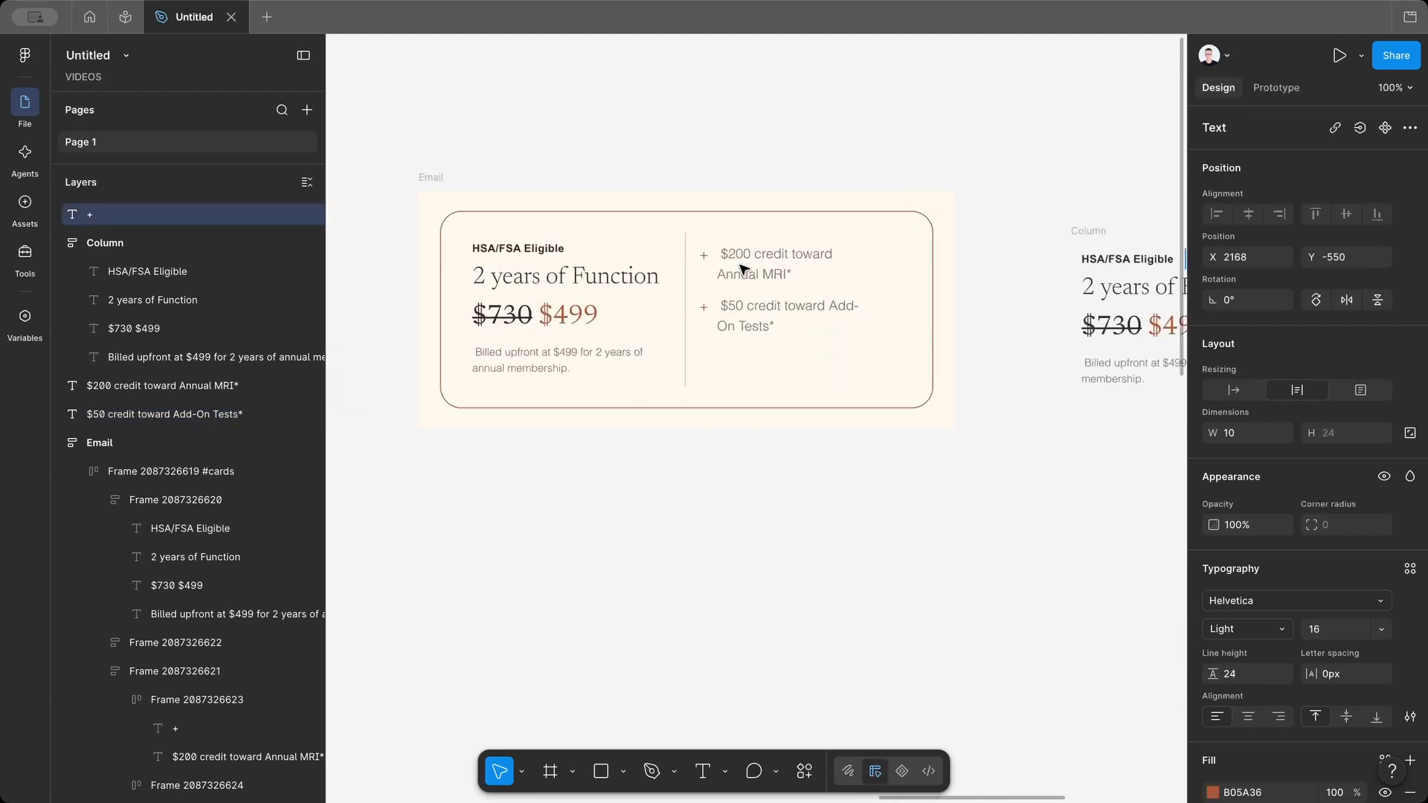
scroll(741, 267, "up", 5)
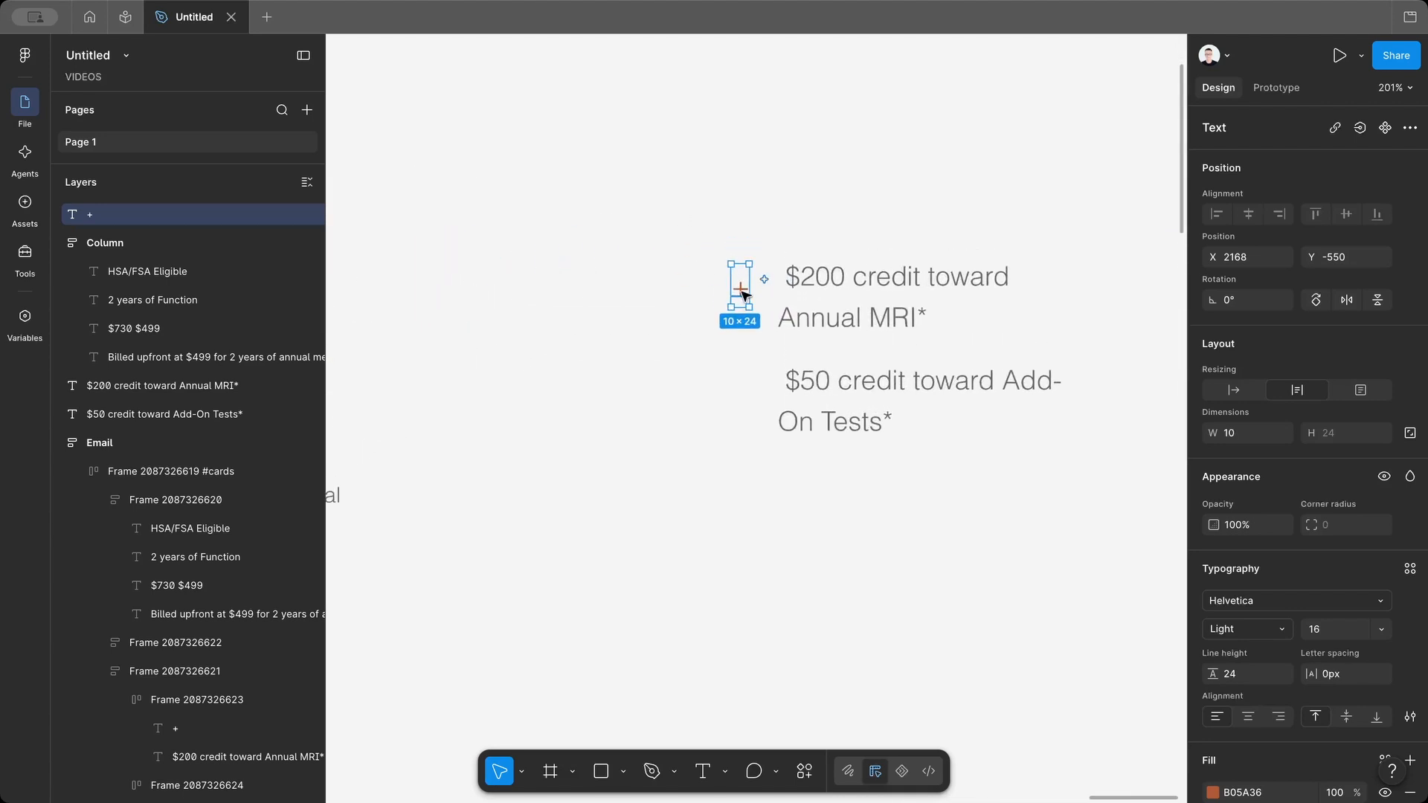
left_click(818, 280, "shift")
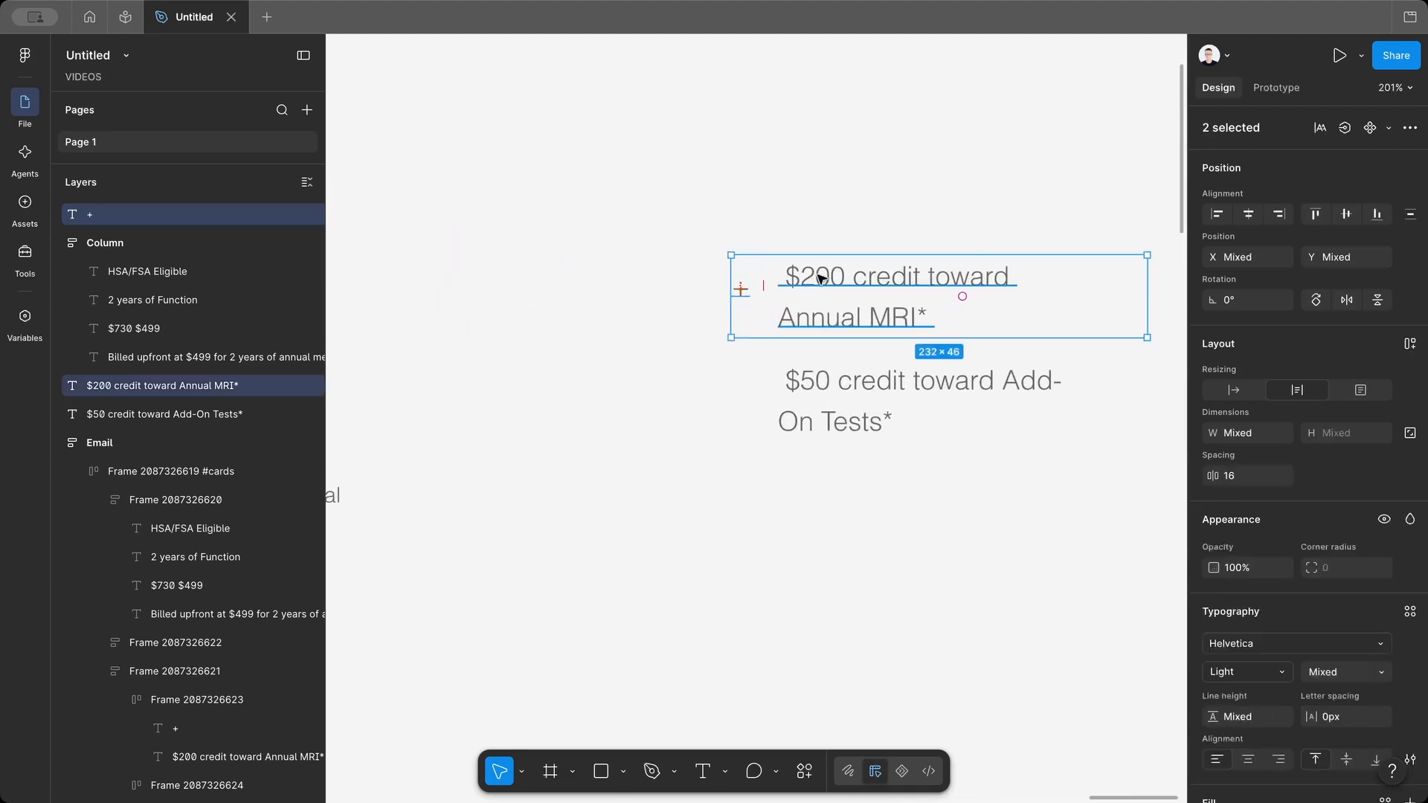
left_click(1410, 344)
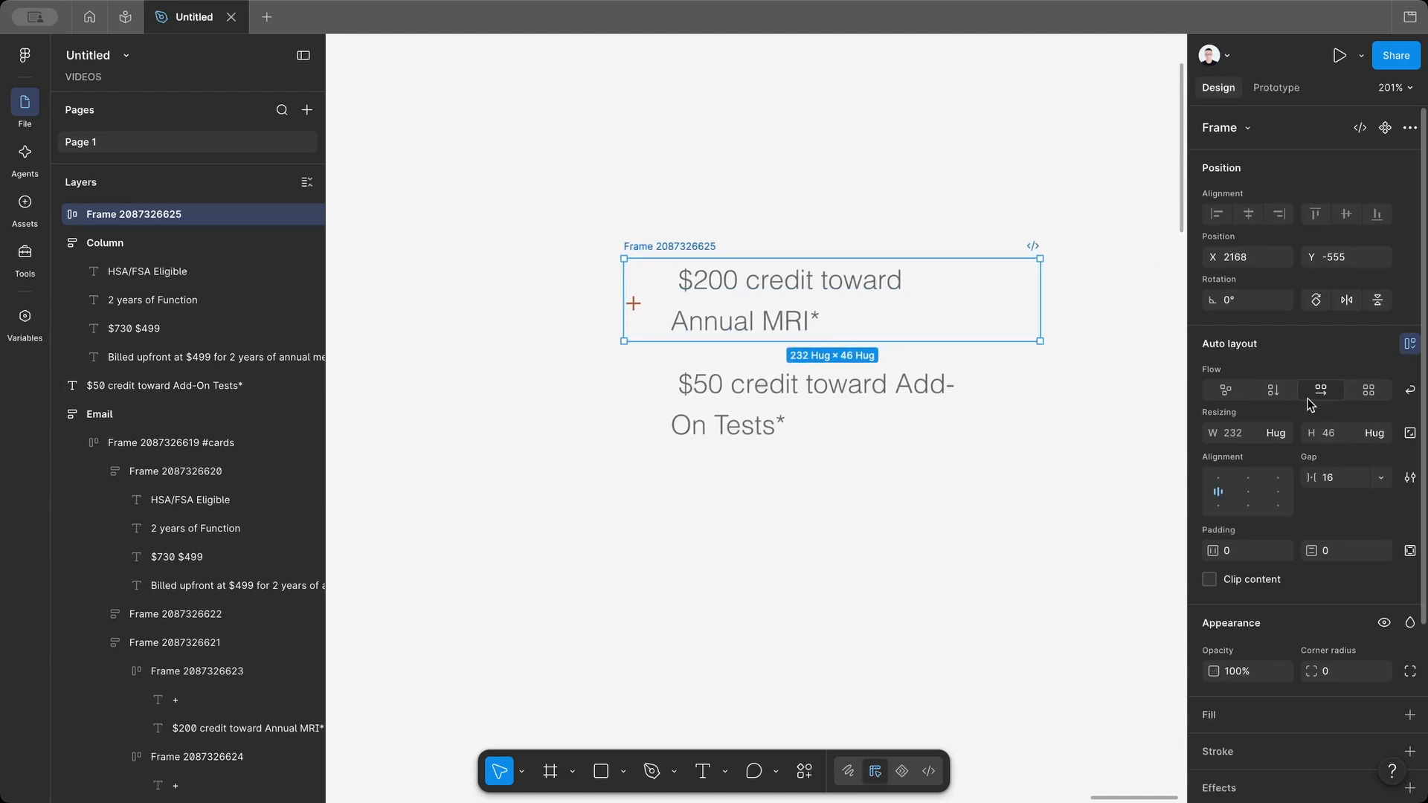
Rename the frame holding the plus sign and $200 credit text as Item
double_click(686, 246)
type("I")
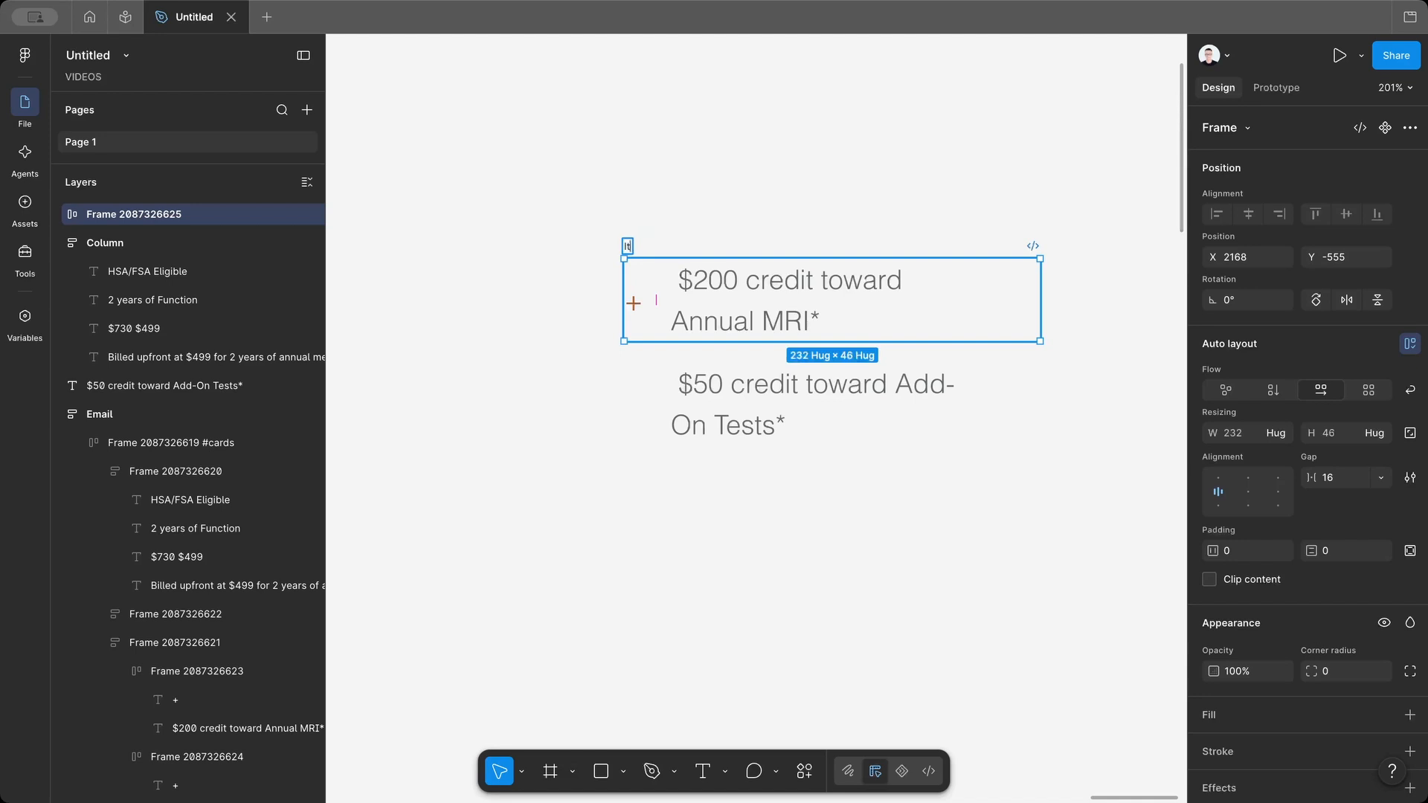
type("tem")
Duplicate the Item frame with the $50 credit wording in place of the $200 text, and delete the loose $50 credit text
left_click_drag(691, 297, 762, 279)
double_click(733, 418)
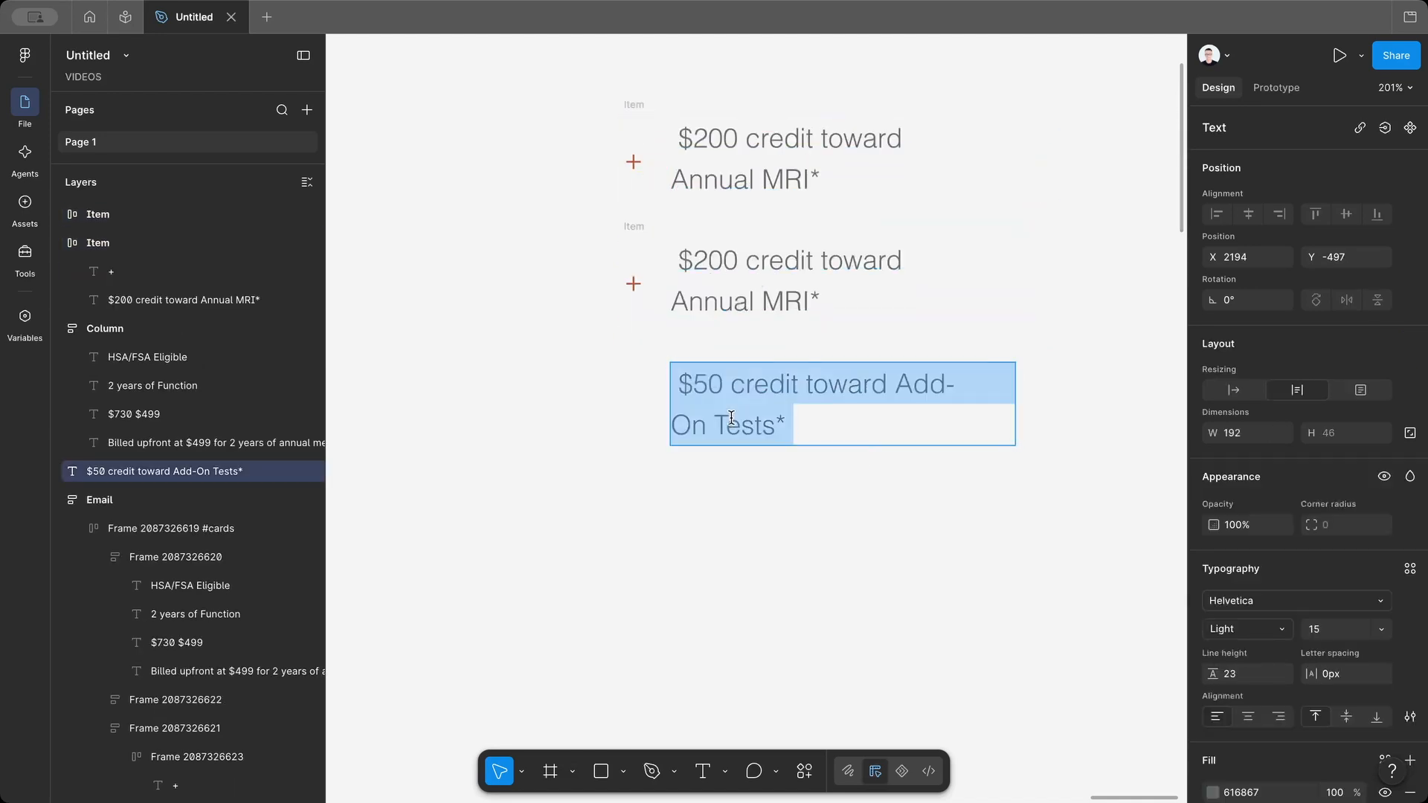
key("ctrl+c")
double_click(762, 285)
key("ctrl+a")
key("ctrl+v")
key("Escape")
left_click(742, 440)
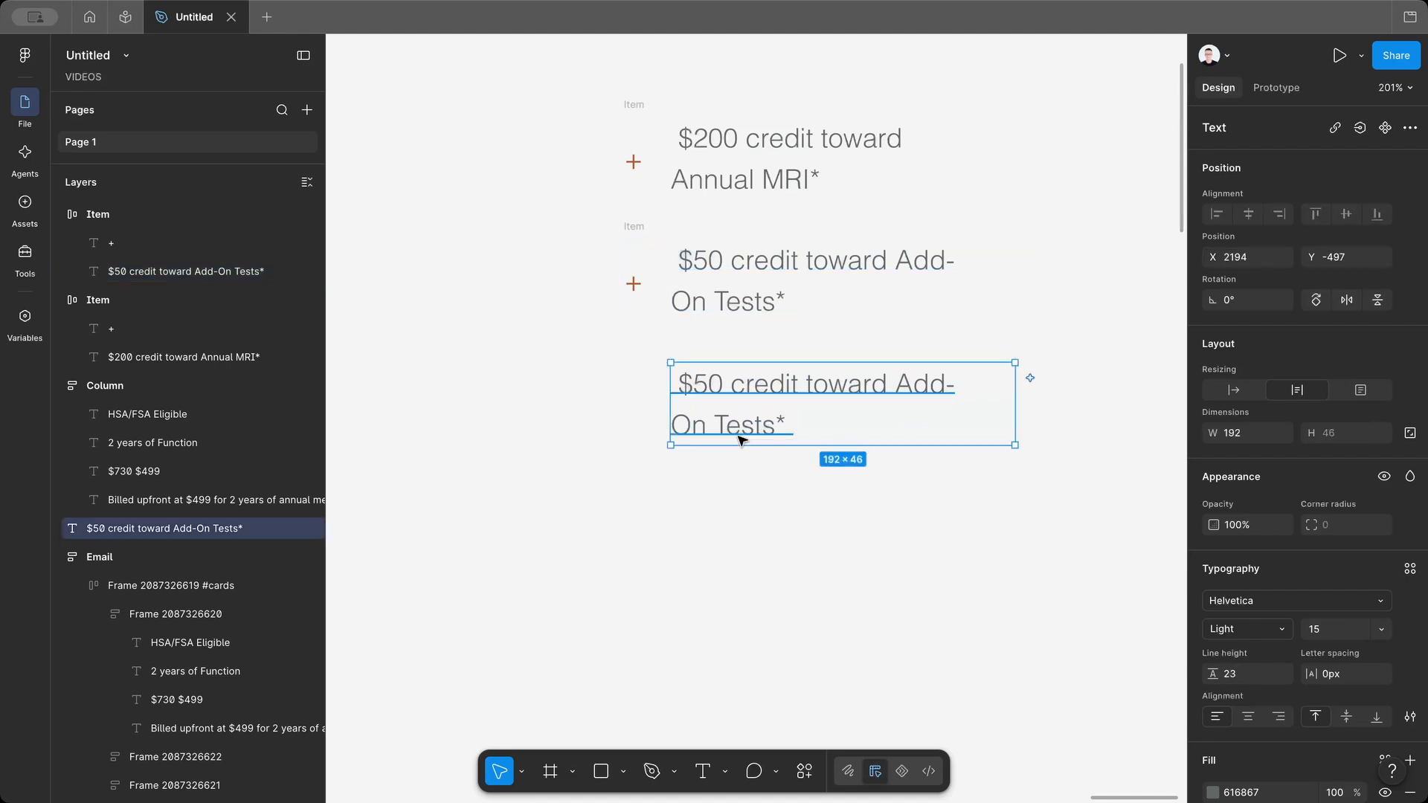
key("Delete")
Remove the leading space from the credit texts in both Item frames
double_click(726, 287)
key("Left")
key("Delete")
double_click(707, 149)
key("Left")
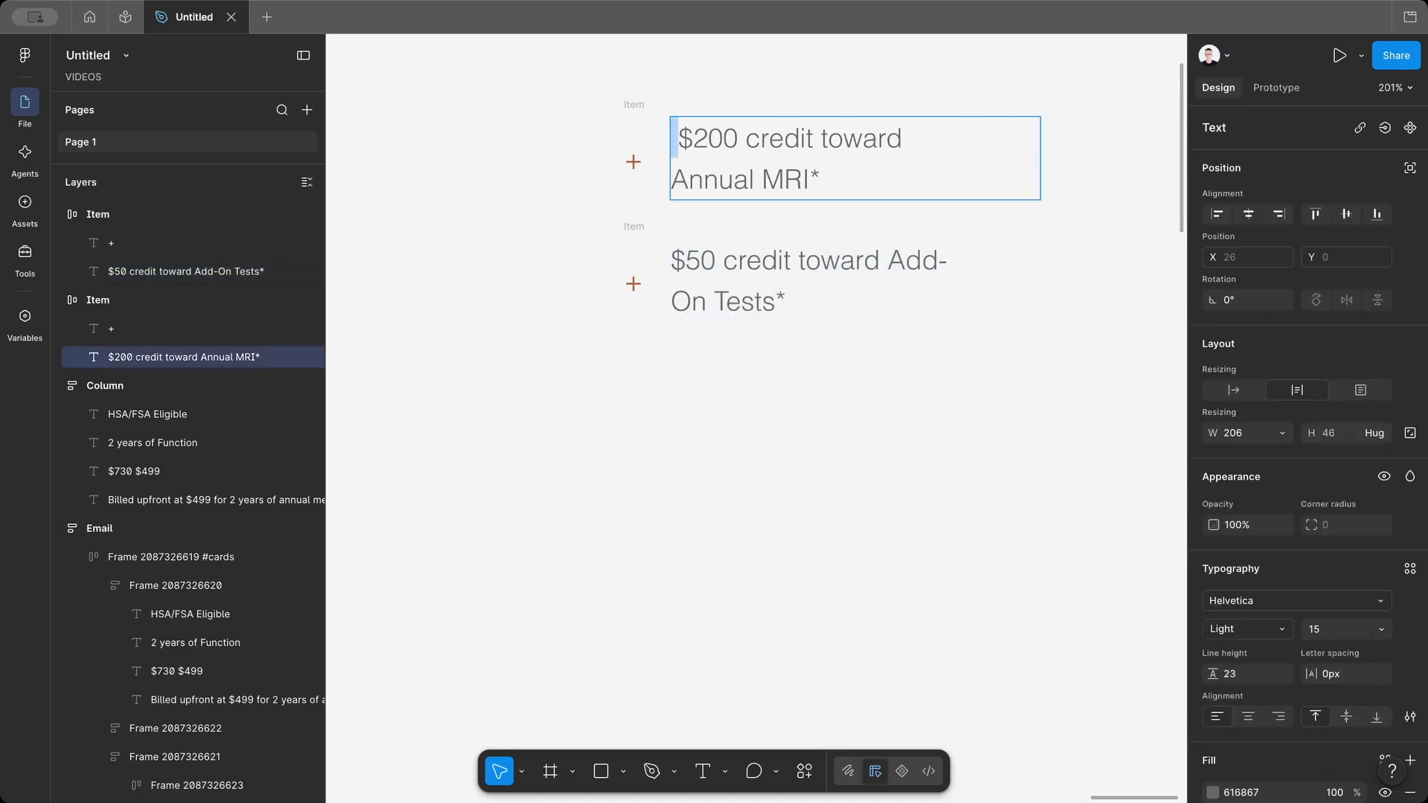
key("Delete")
key("Escape")
Wrap both Item frames in a vertical auto layout frame and move it closer to the pricing column
left_click_drag(550, 408, 1099, 76)
scroll(908, 357, "down", 5)
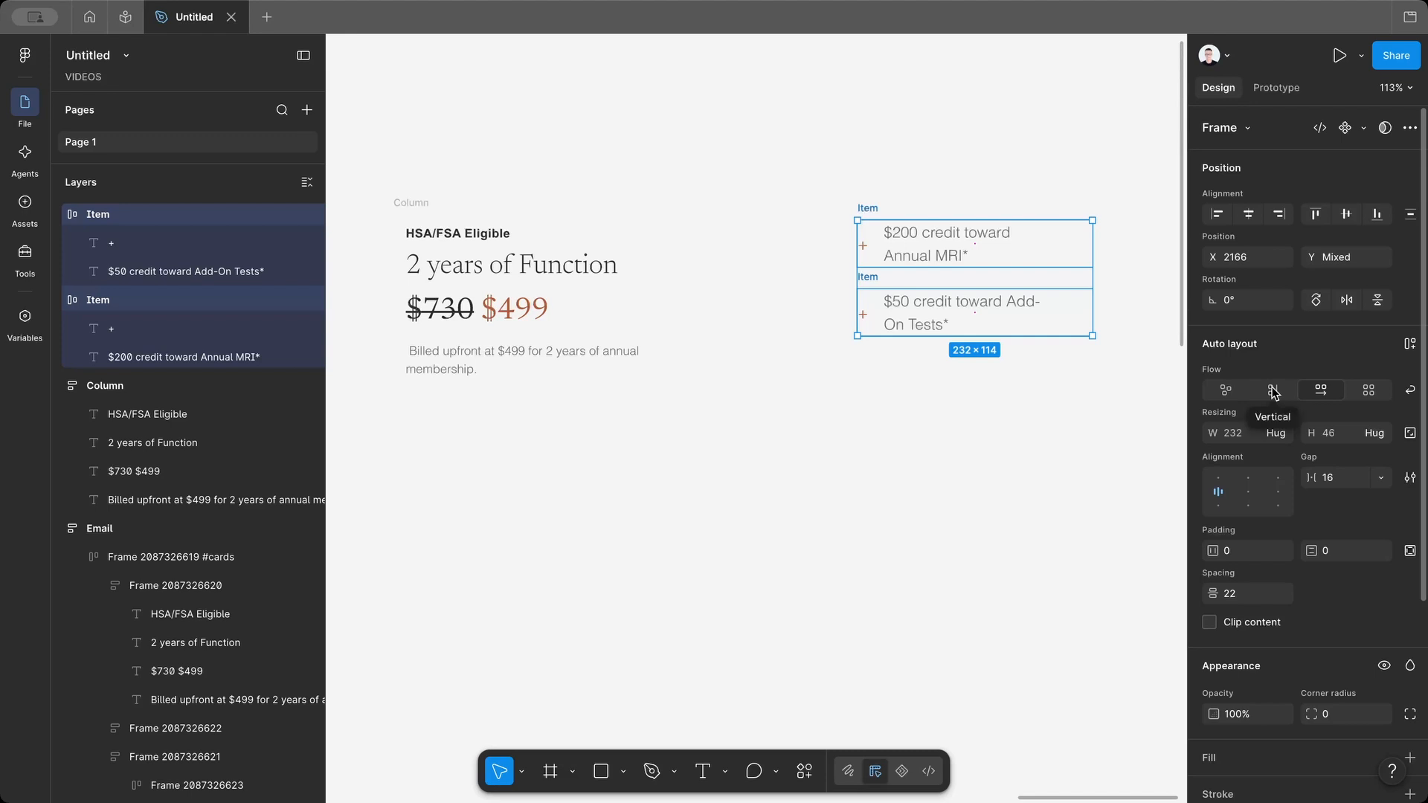
left_click(1410, 343)
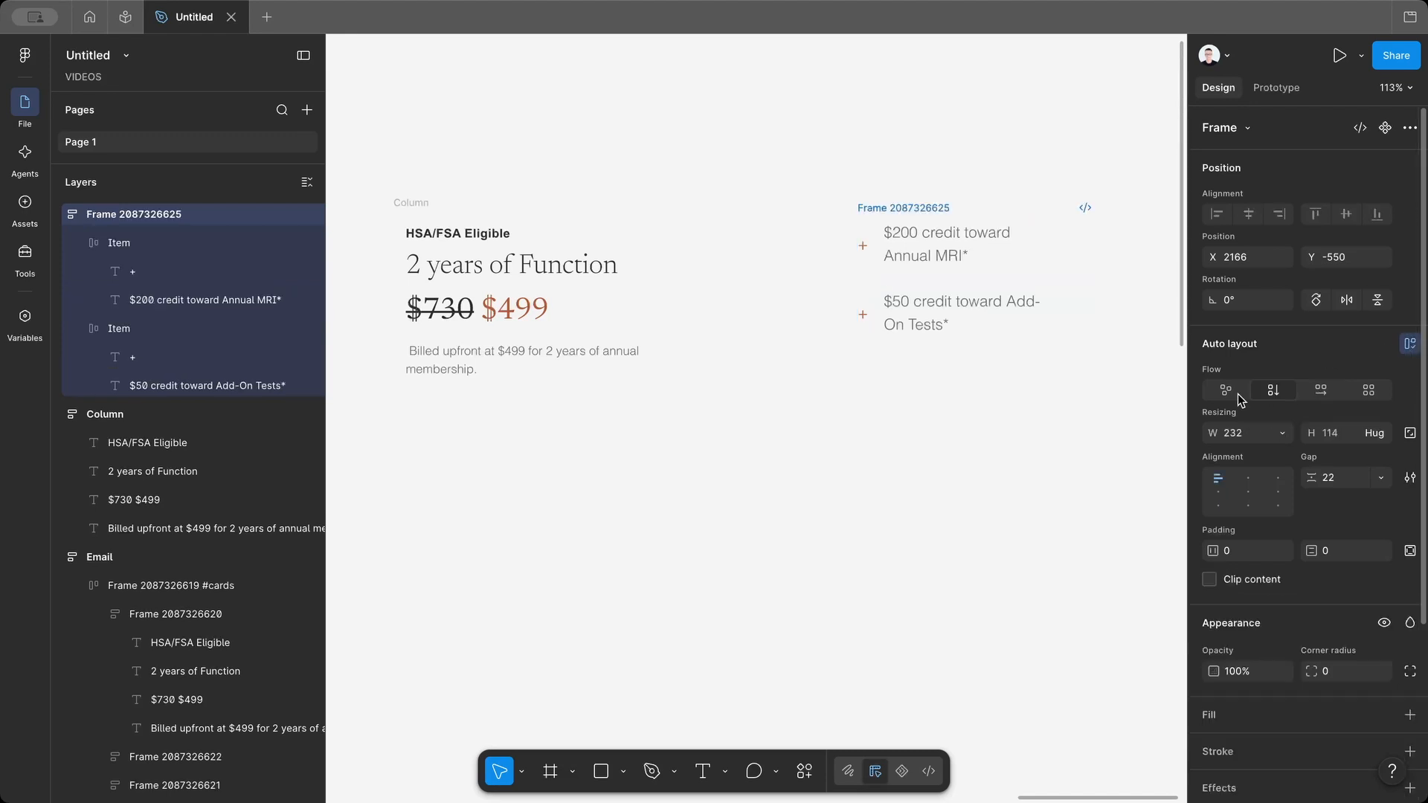
left_click_drag(895, 211, 818, 212)
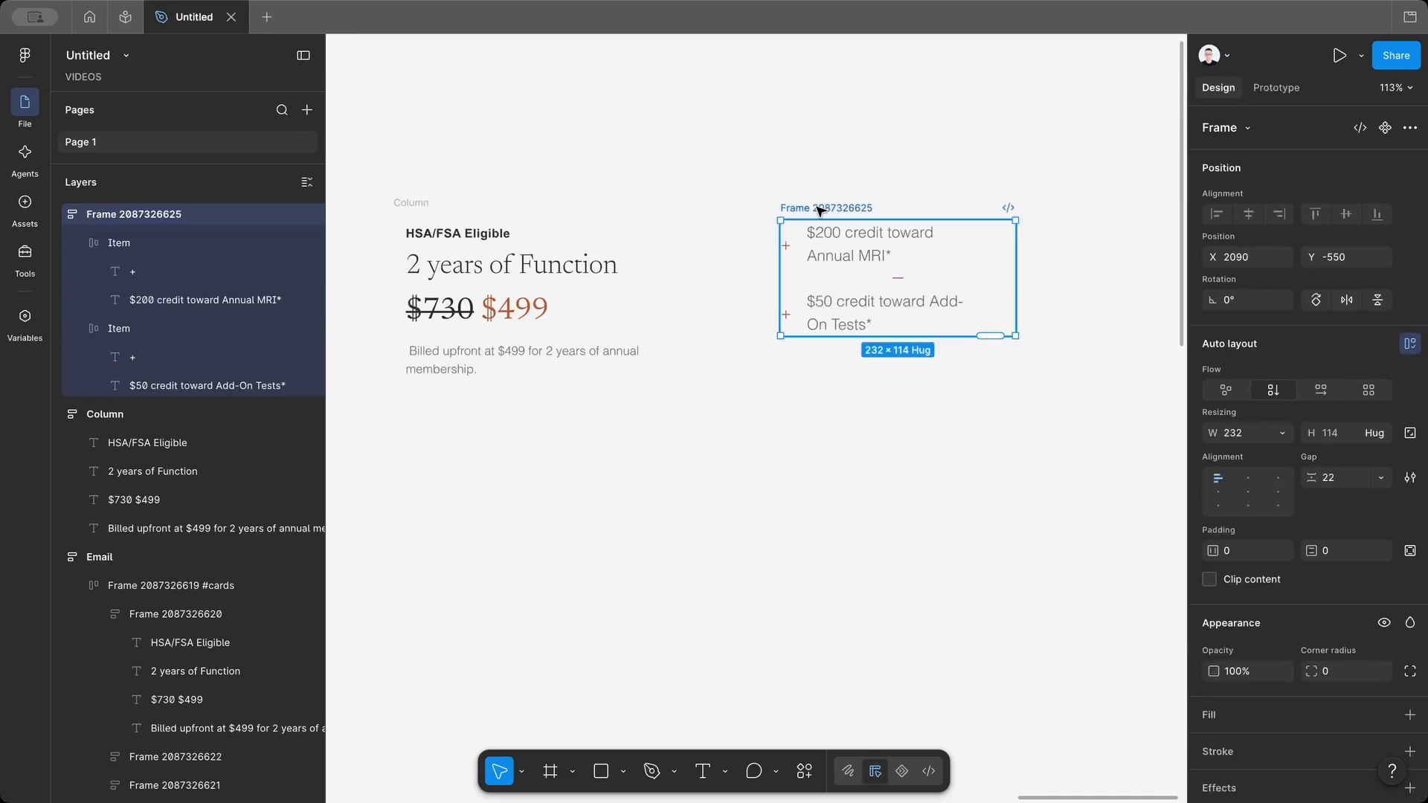
Rename the auto layout frame holding the two items as Column
key("super+r")
type("Column")
key("Return")
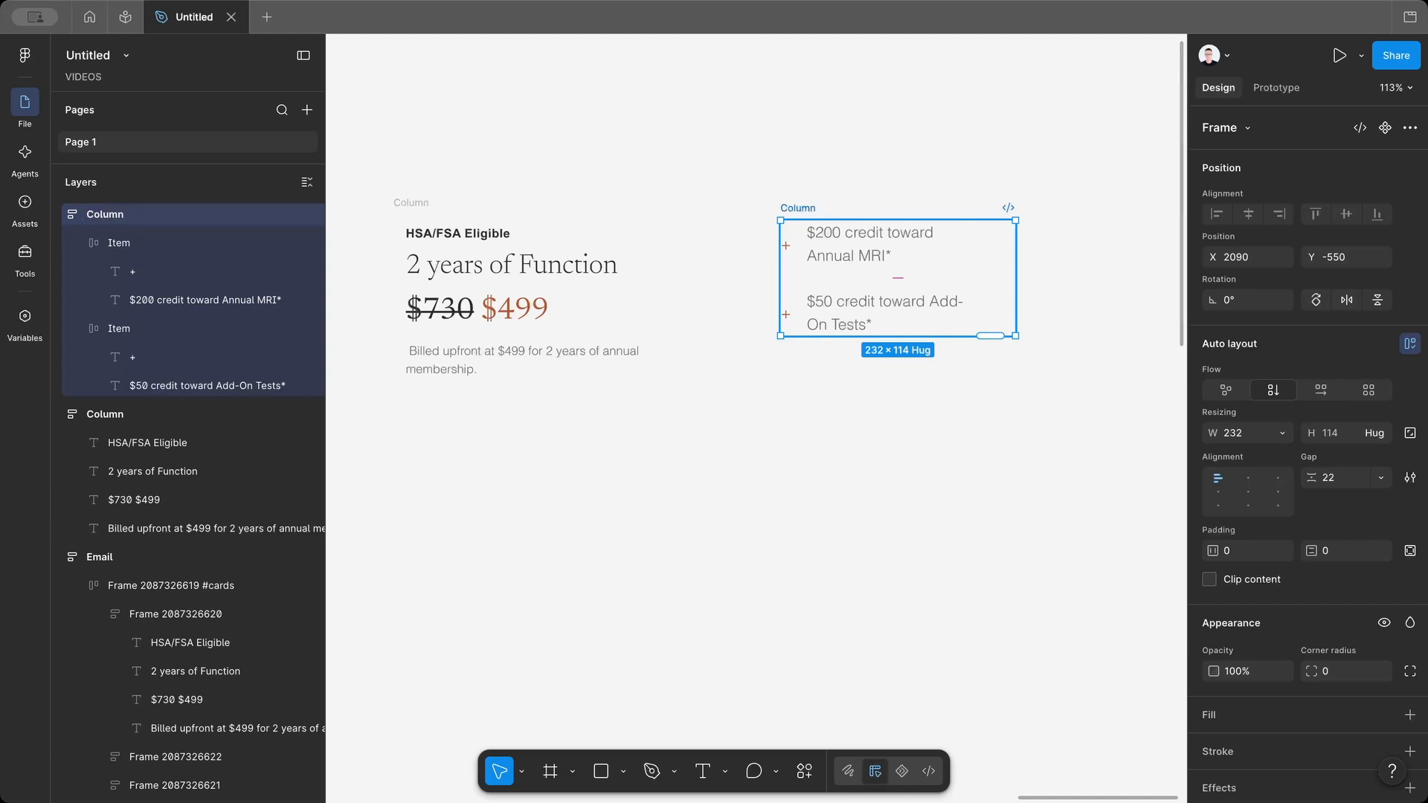
Set the width of both credit texts in the second column to fill their containers
left_click(840, 247)
left_click(916, 311, "shift")
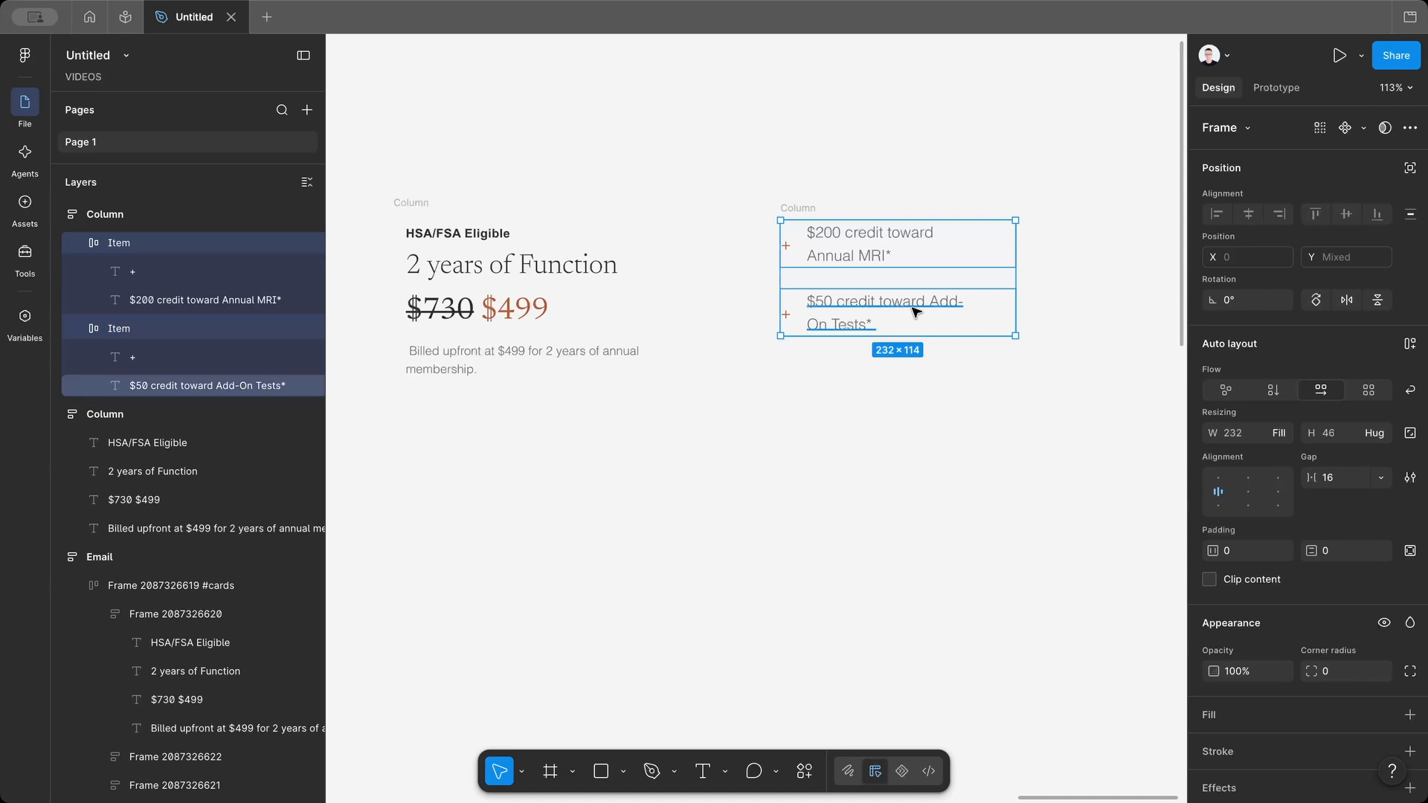
double_click(916, 311)
left_click(870, 241, "shift")
left_click(1277, 434)
left_click(1245, 474)
Move the credits column to about X 2080, Y -555 and widen it to 258
left_click(787, 247)
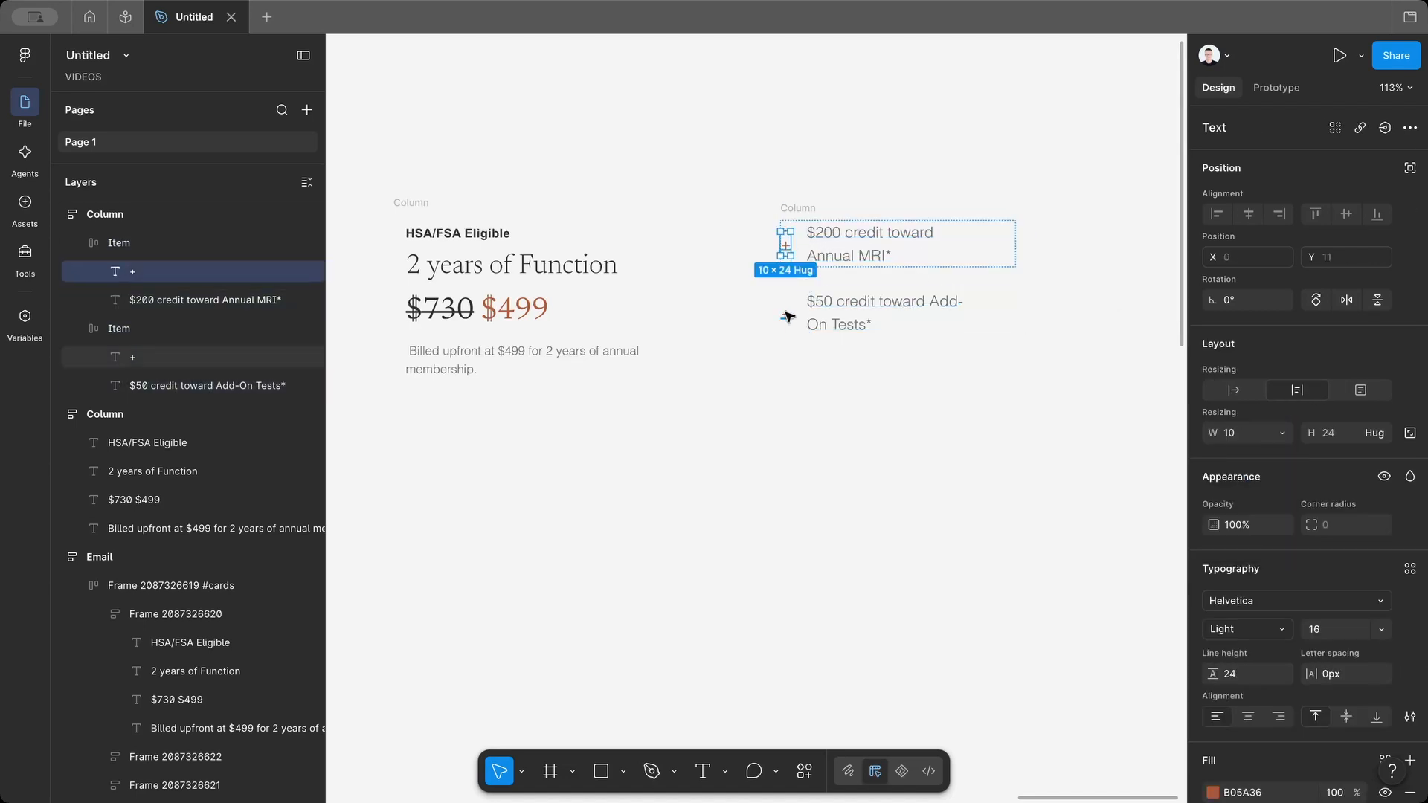
left_click(785, 313, "shift")
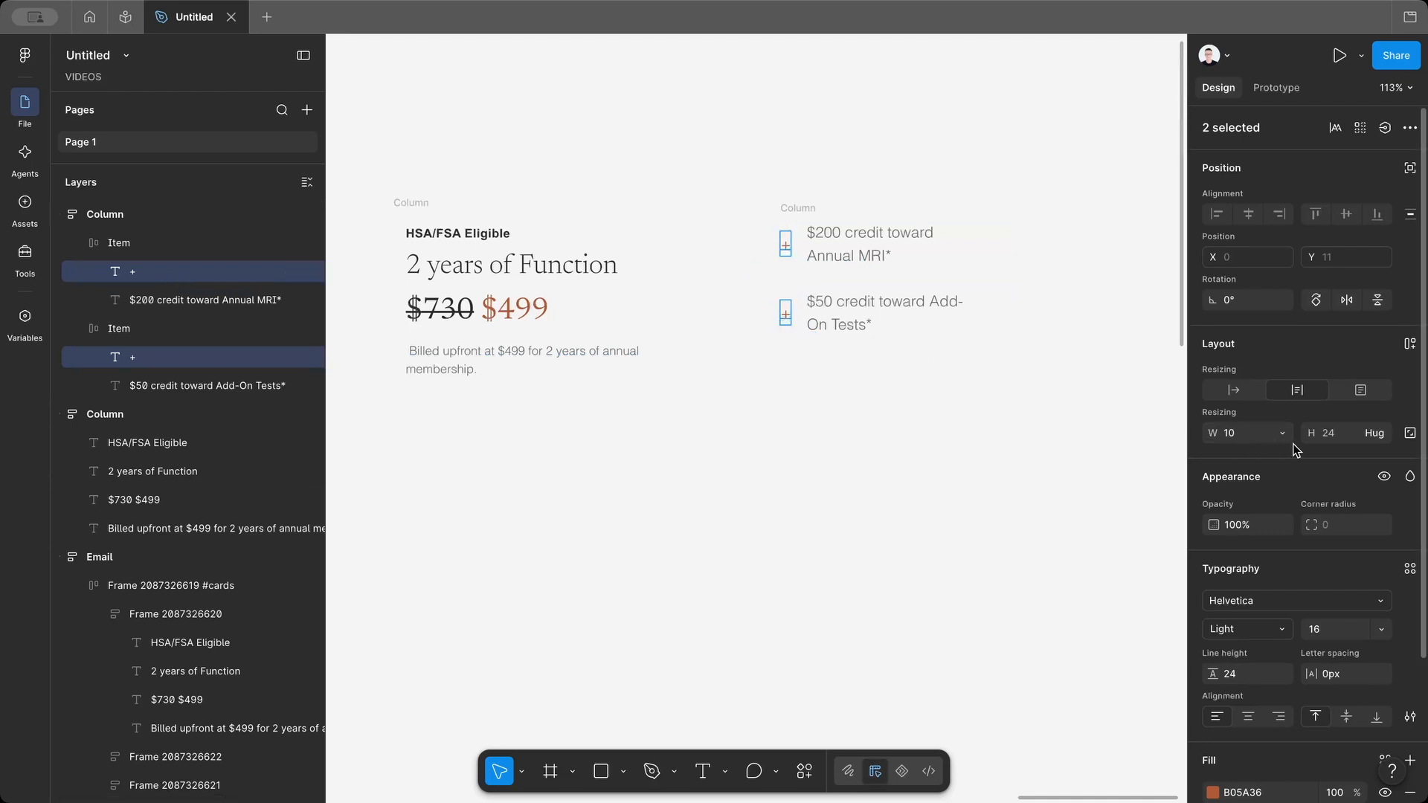
left_click(800, 185)
left_click_drag(801, 202, 790, 203)
left_click_drag(1000, 278, 1035, 312)
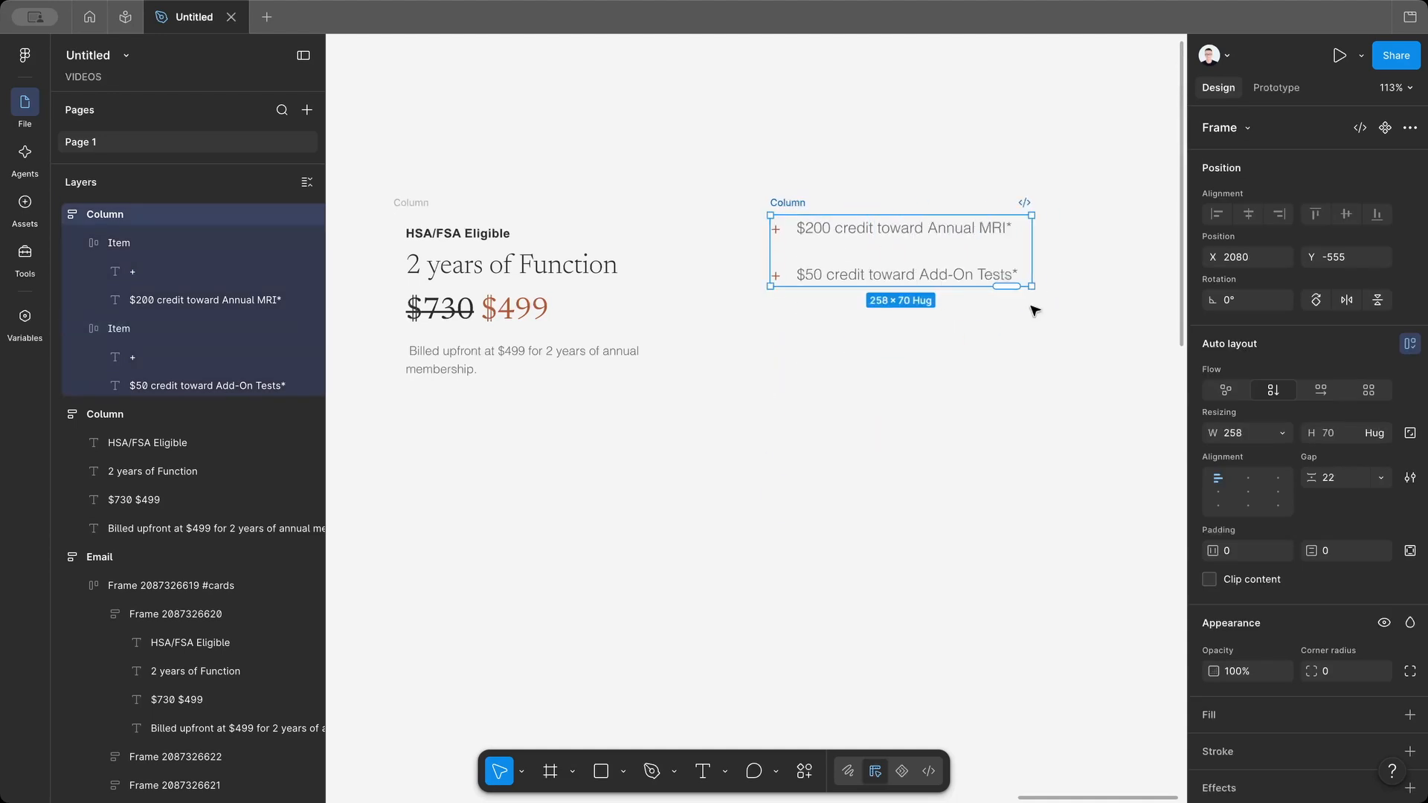
left_click(942, 403)
Copy the vertical divider frame from the original email card and paste it near the rebuilt columns
scroll(942, 404, "down", 3)
scroll(942, 404, "left", 3)
scroll(580, 309, "up", 10)
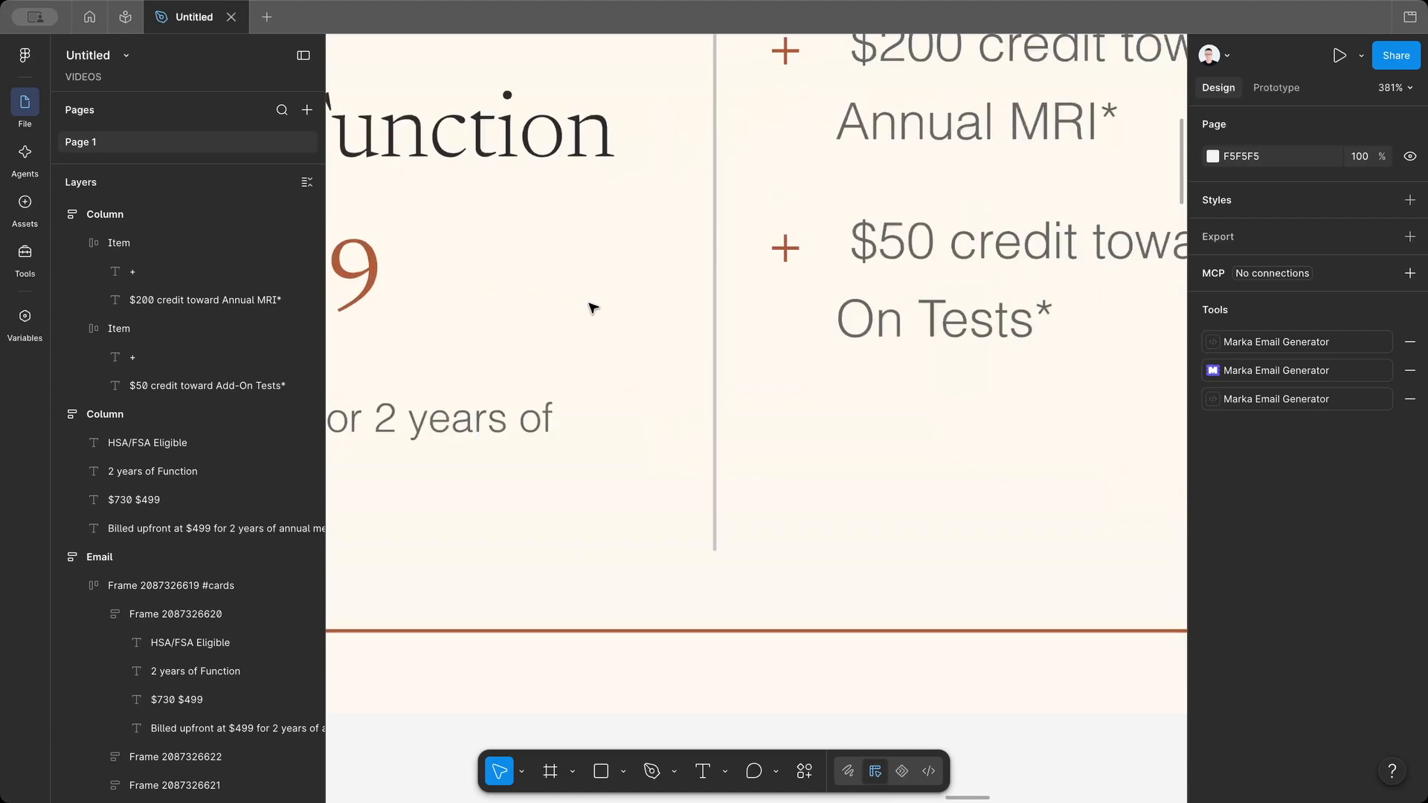
left_click(719, 289)
scroll(720, 291, "down", 5)
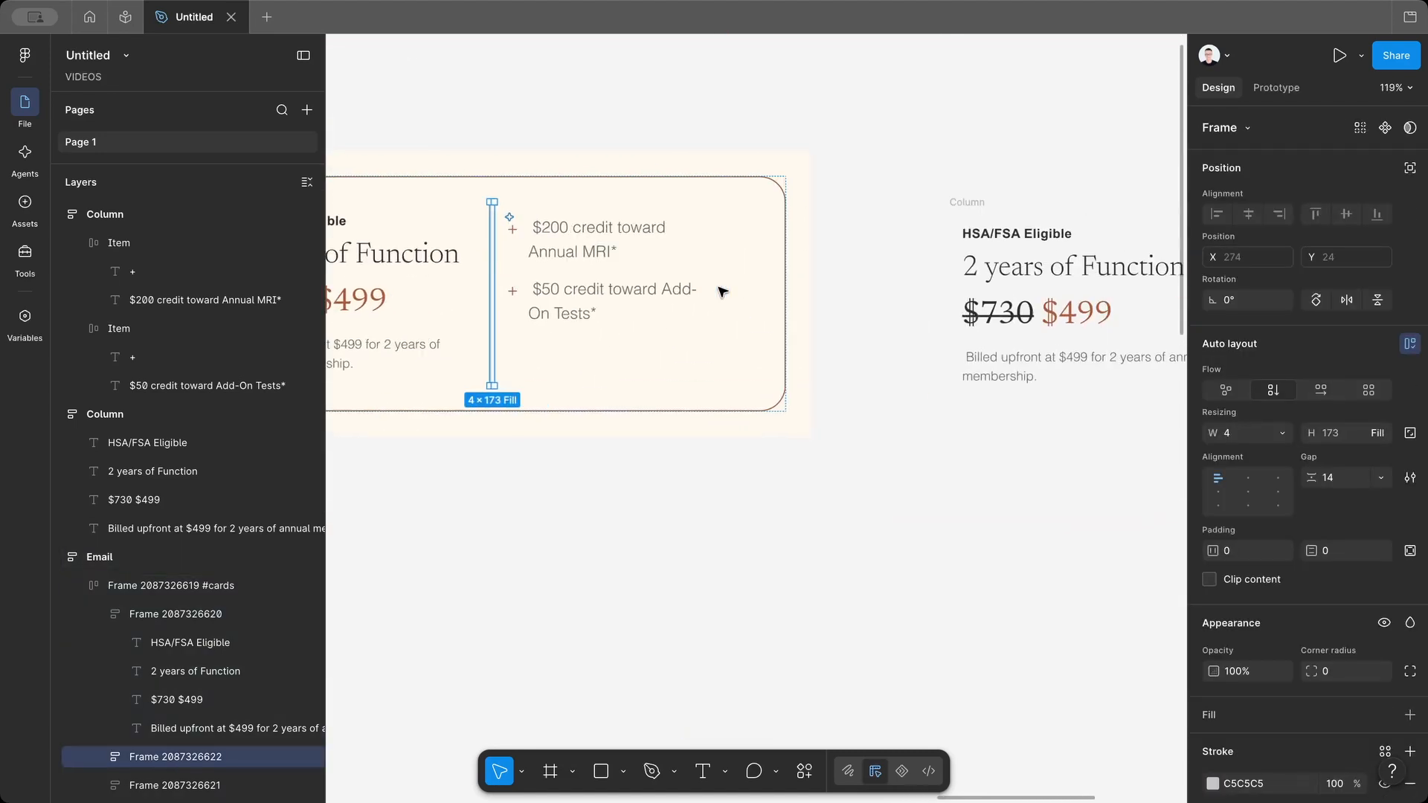
scroll(717, 289, "right", 8)
scroll(716, 290, "left", 8)
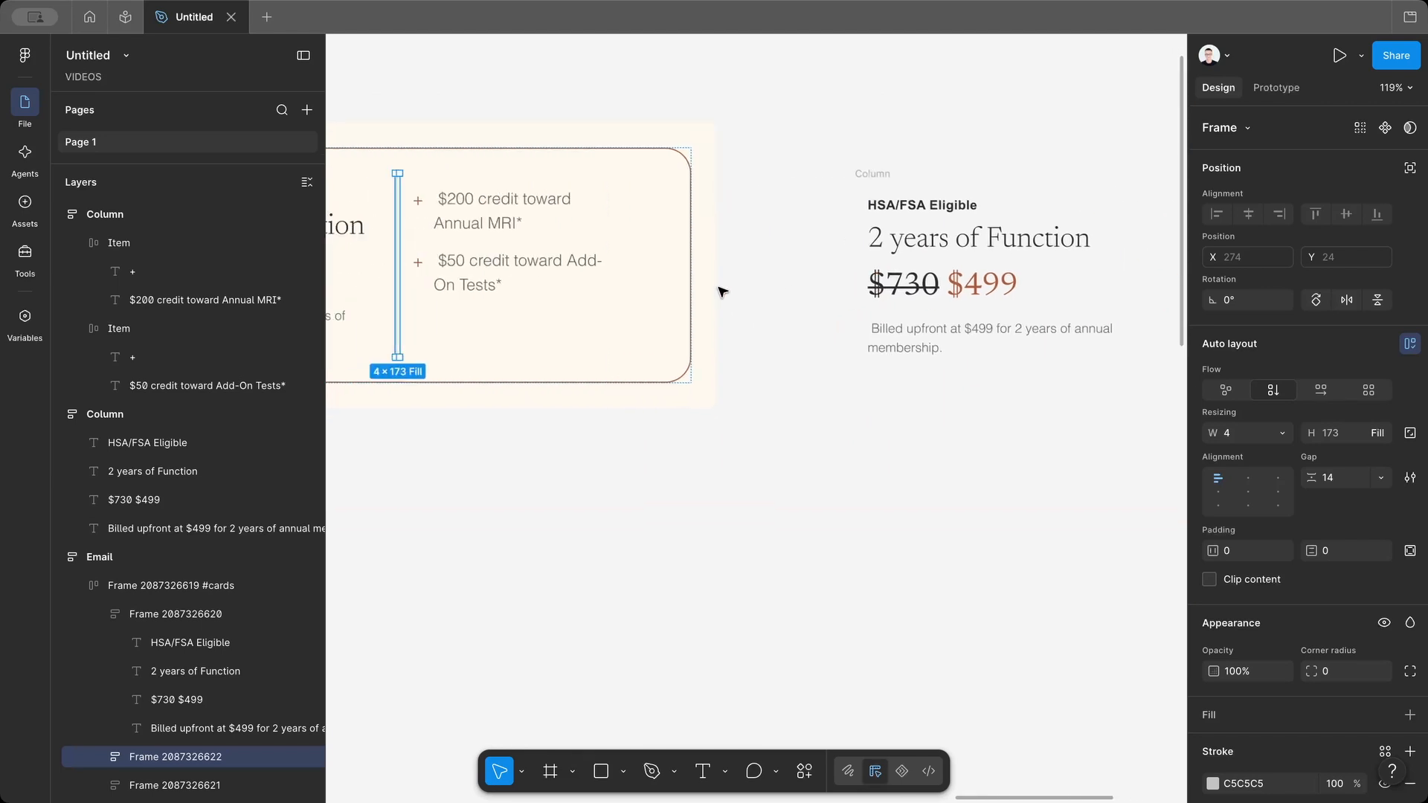
scroll(805, 453, "right", 7)
left_click(804, 455)
key("ctrl+v")
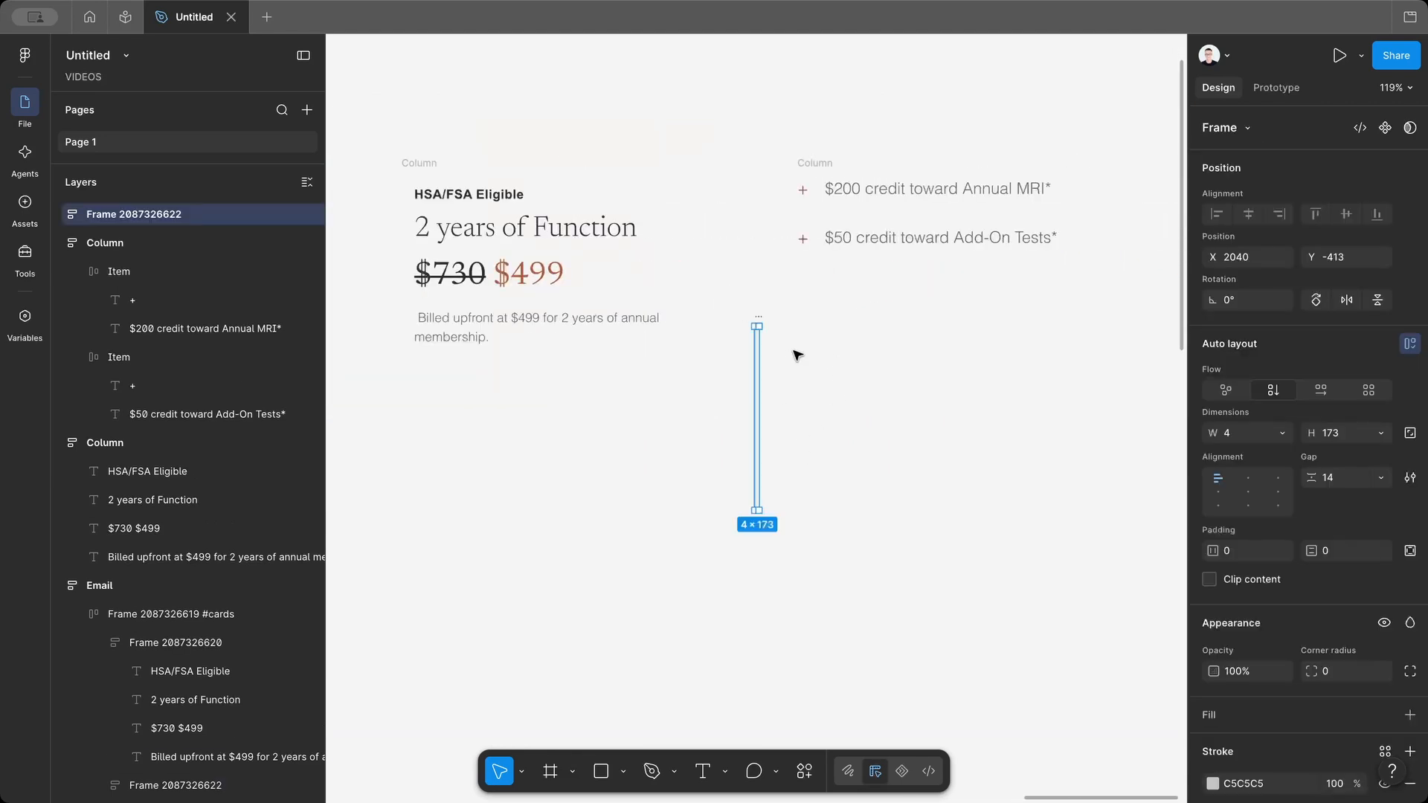
Position the pasted divider between the two columns at about X 2037, Y -555 and nudge the credits column to about X 2075, Y -543
left_click(793, 354)
scroll(793, 354, "up", 4)
left_click(729, 315)
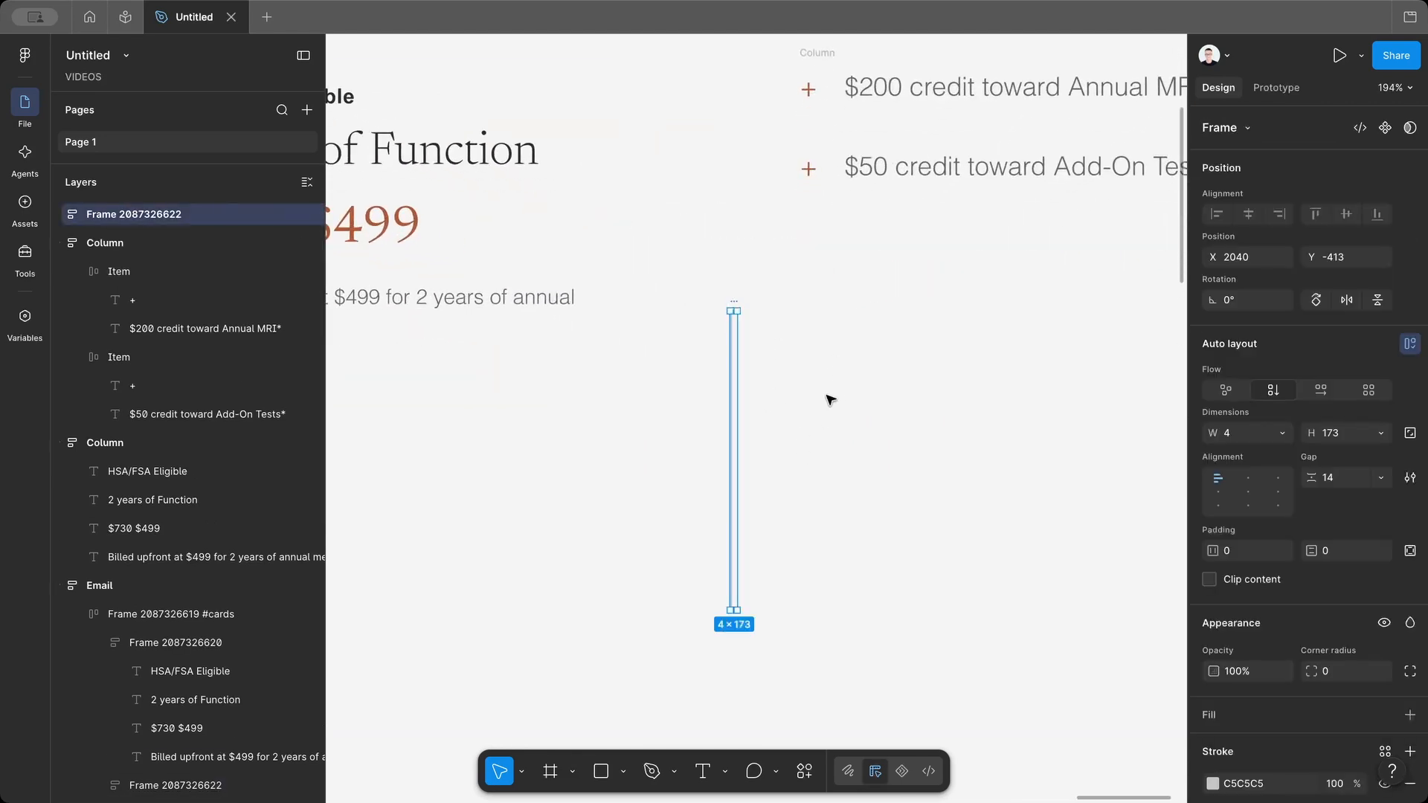
left_click_drag(733, 408, 772, 411)
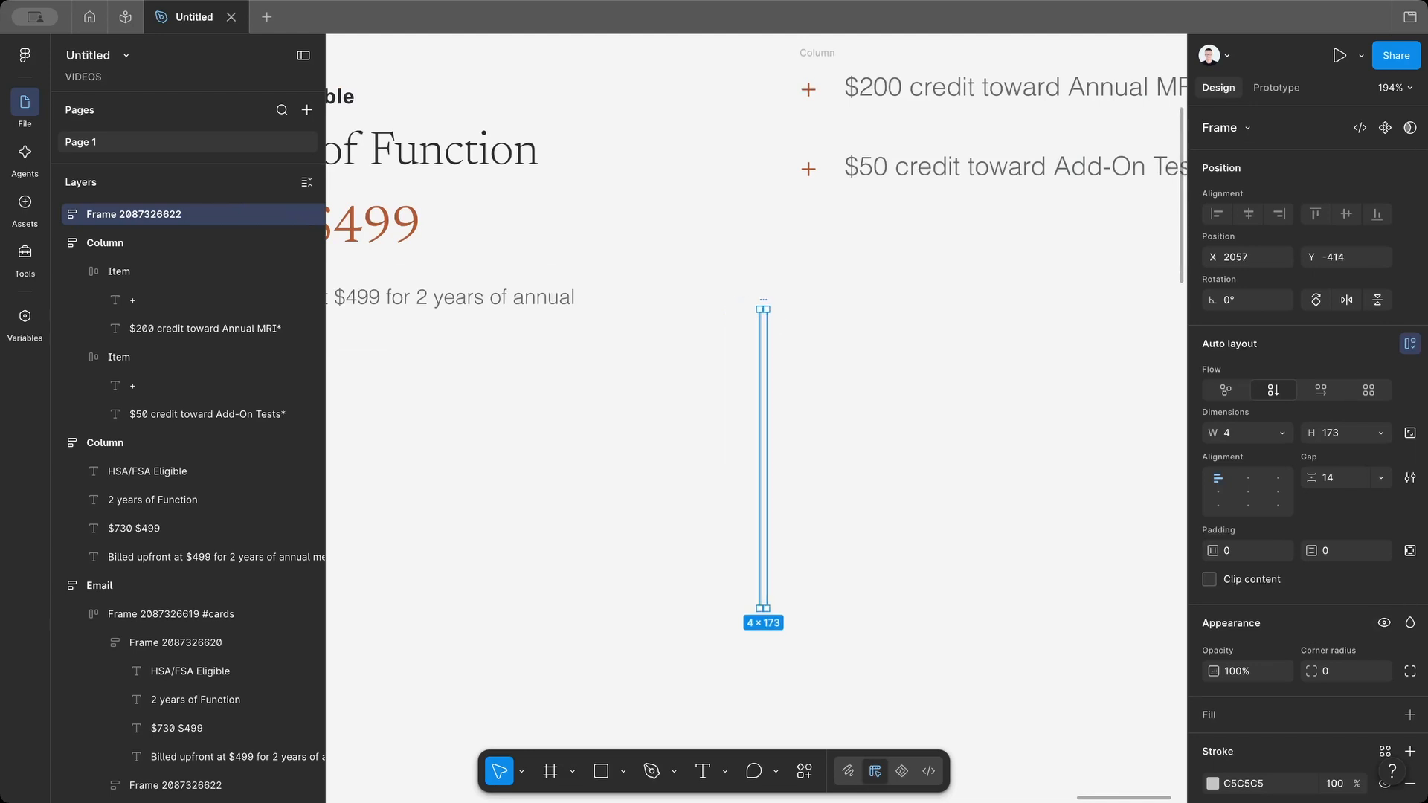
scroll(1344, 666, "down", 5)
scroll(1330, 346, "up", 1)
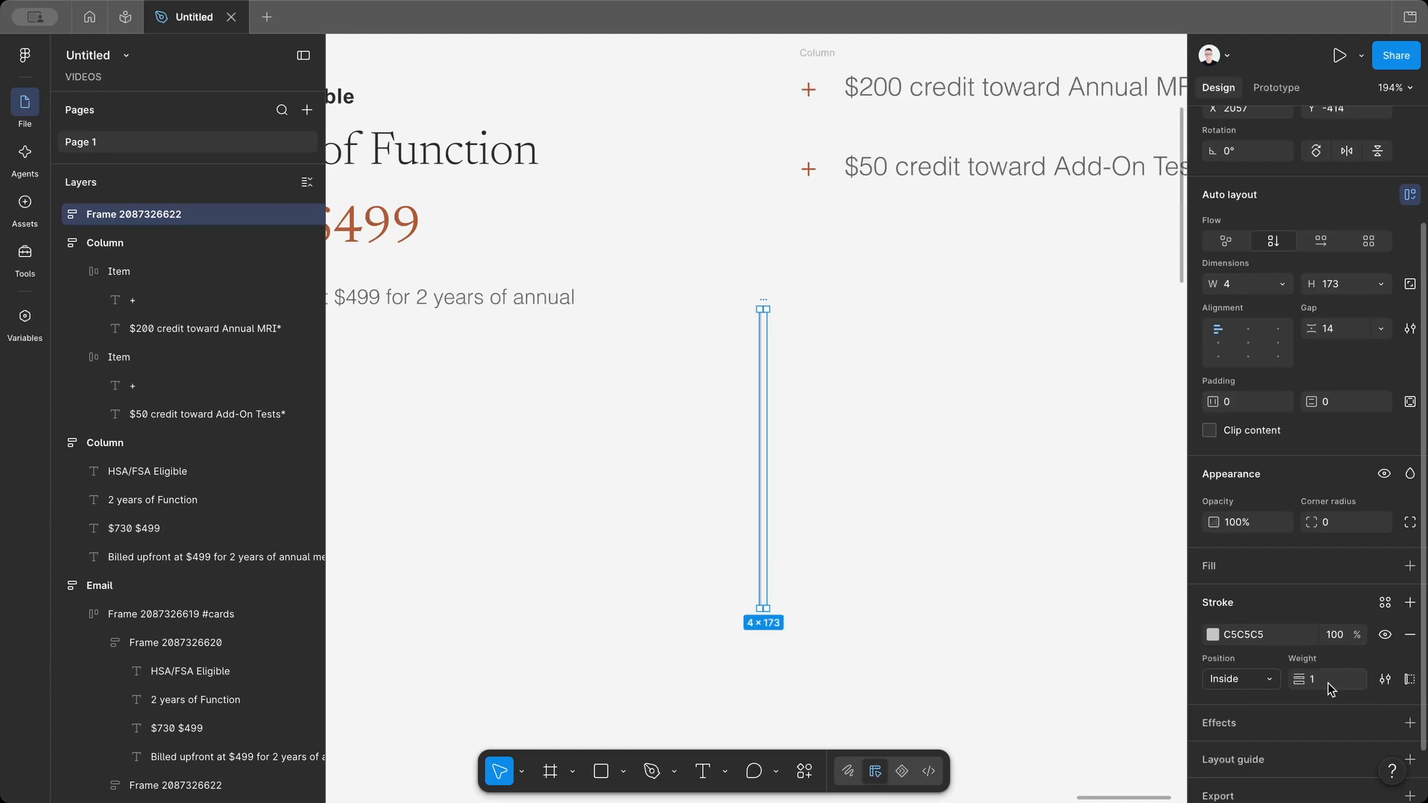
left_click(846, 382)
left_click(766, 310)
left_click_drag(765, 310, 730, 69)
scroll(820, 197, "up", 3)
left_click(820, 197)
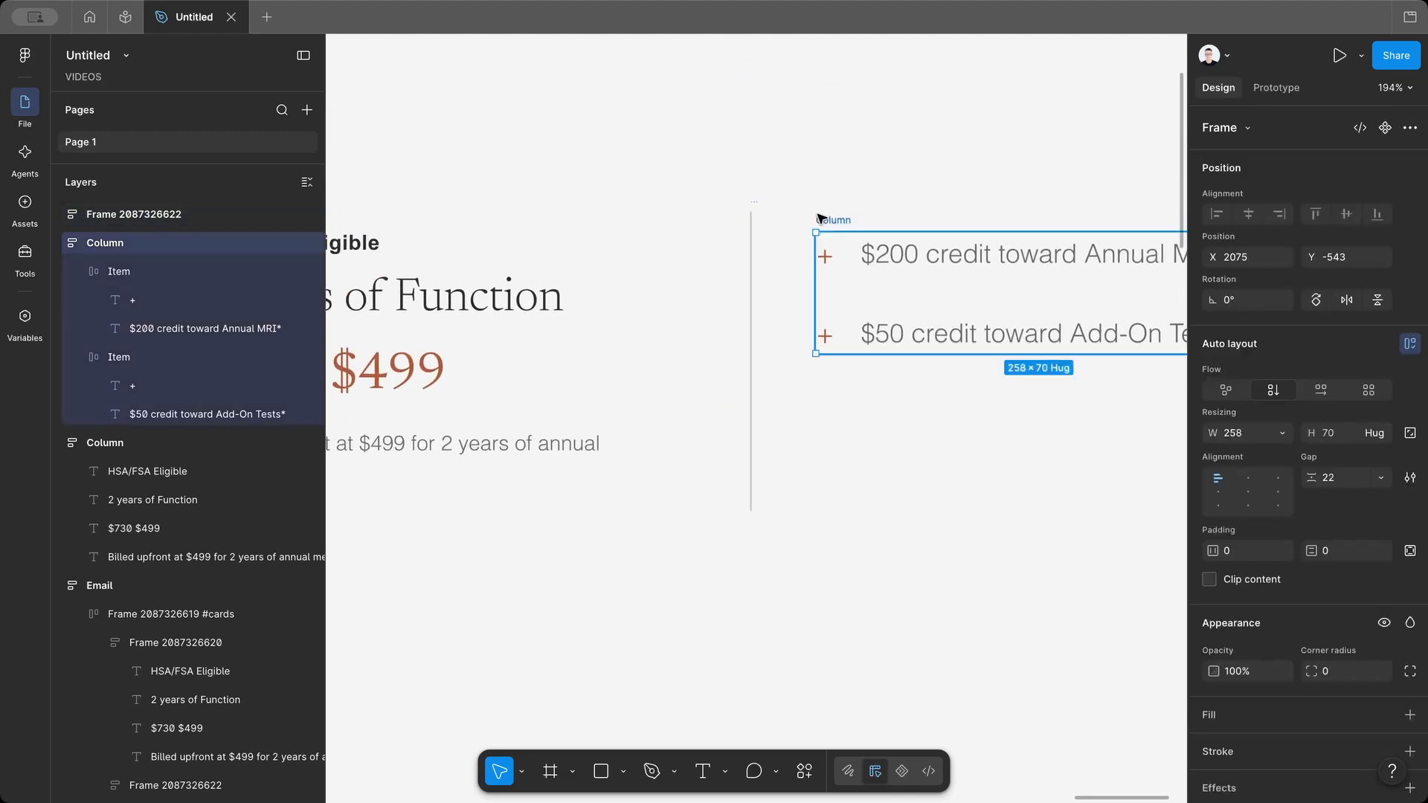
Examine the pricing column's auto layout settings and the divider's size and stroke settings
scroll(699, 312, "down", 5)
left_click(536, 313)
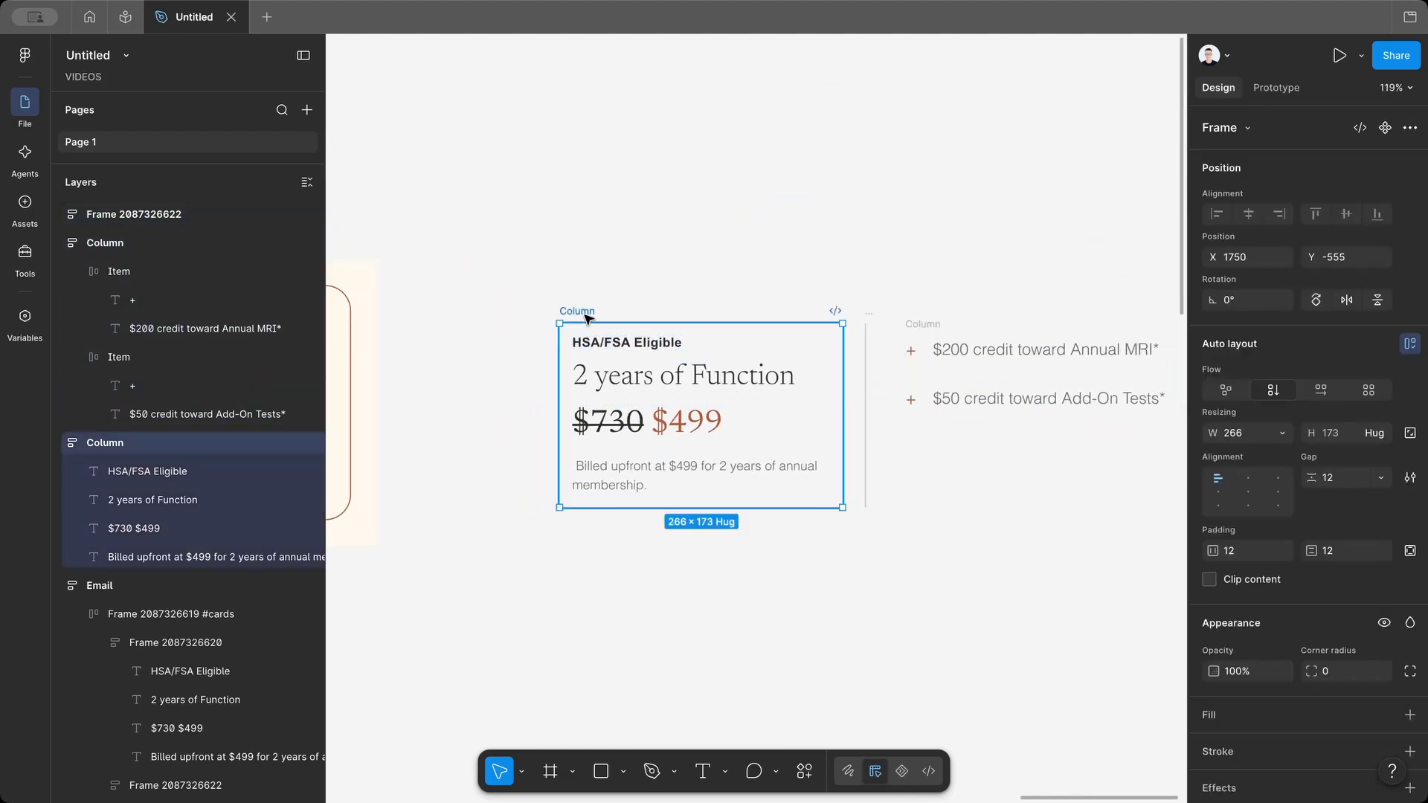
scroll(736, 409, "up", 2)
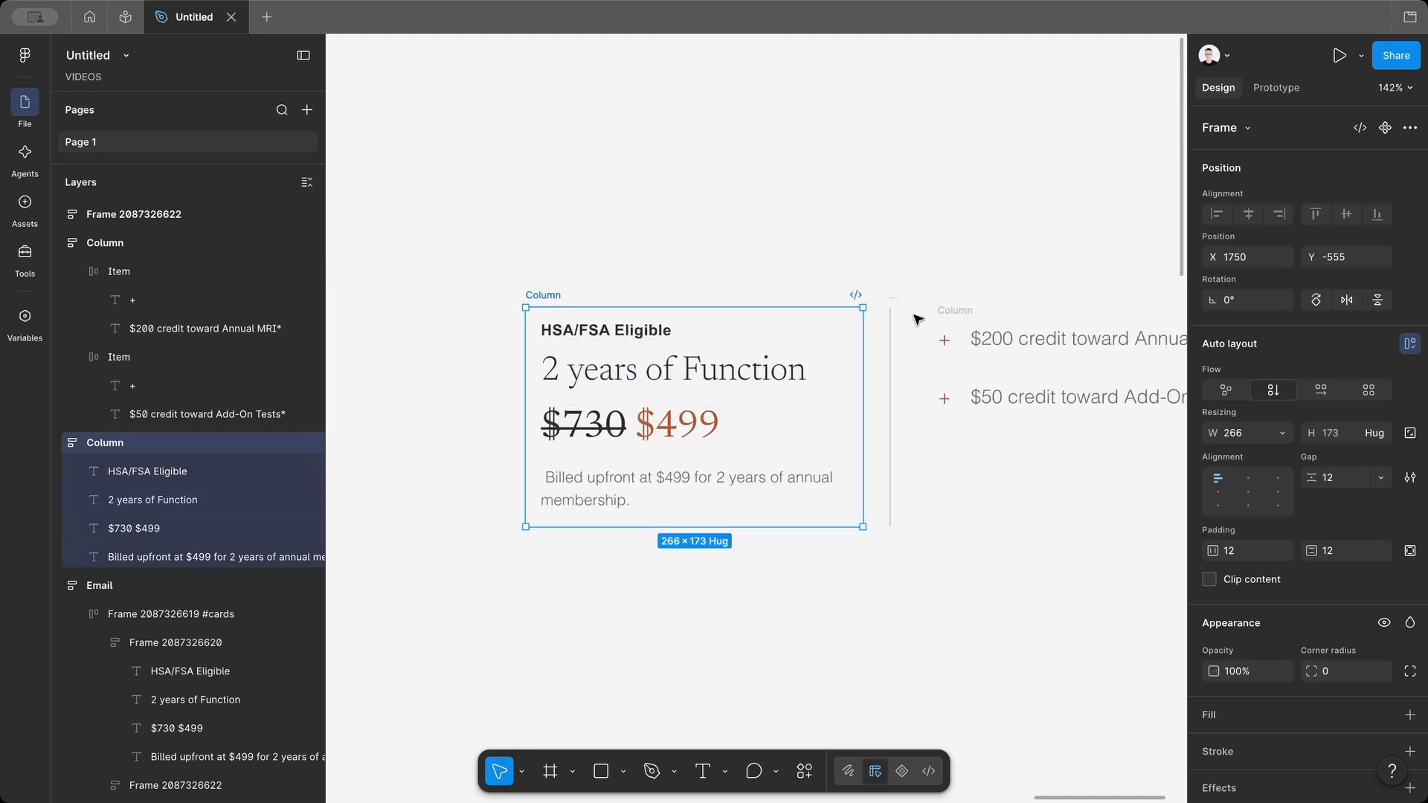
scroll(873, 312, "up", 4)
left_click(866, 350)
scroll(866, 350, "down", 4)
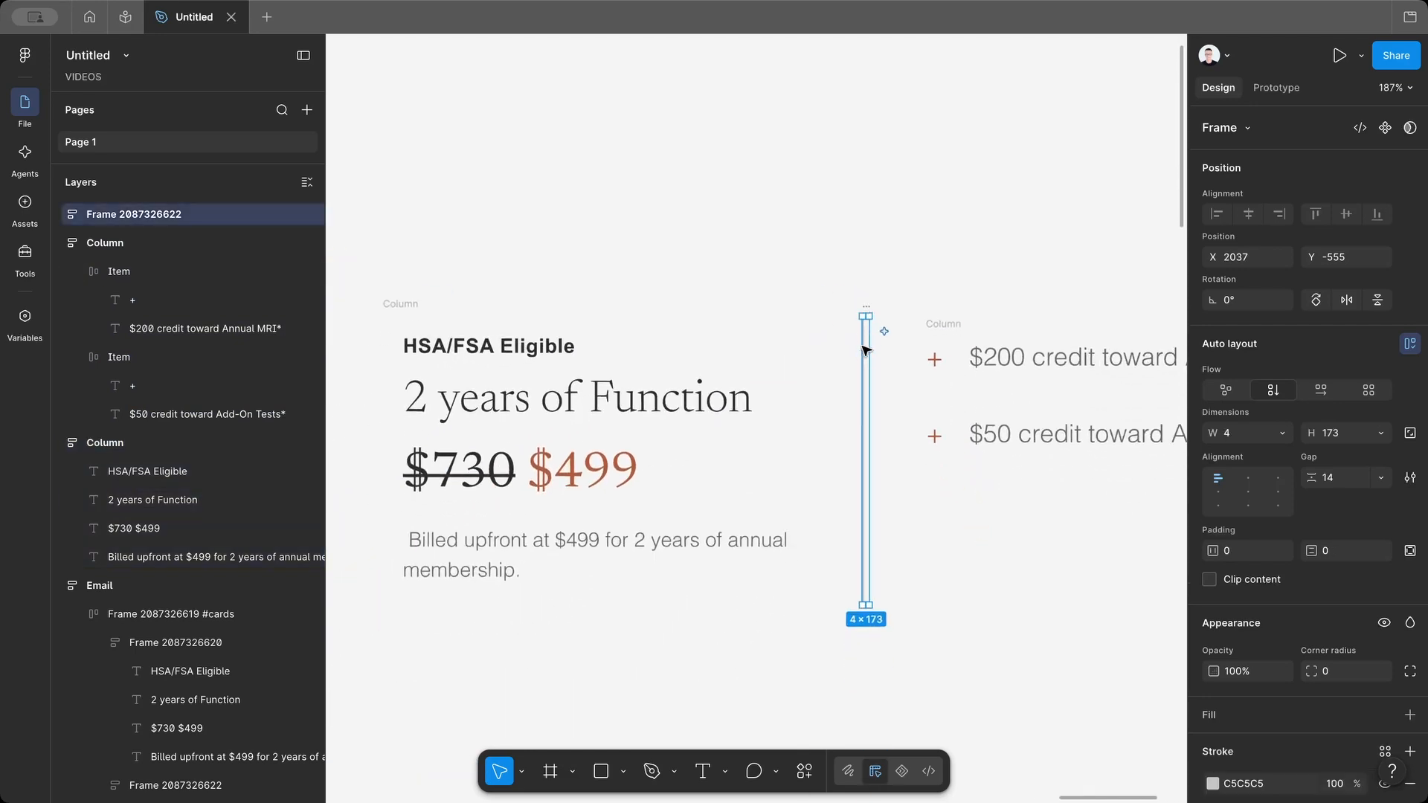
scroll(865, 349, "down", 2)
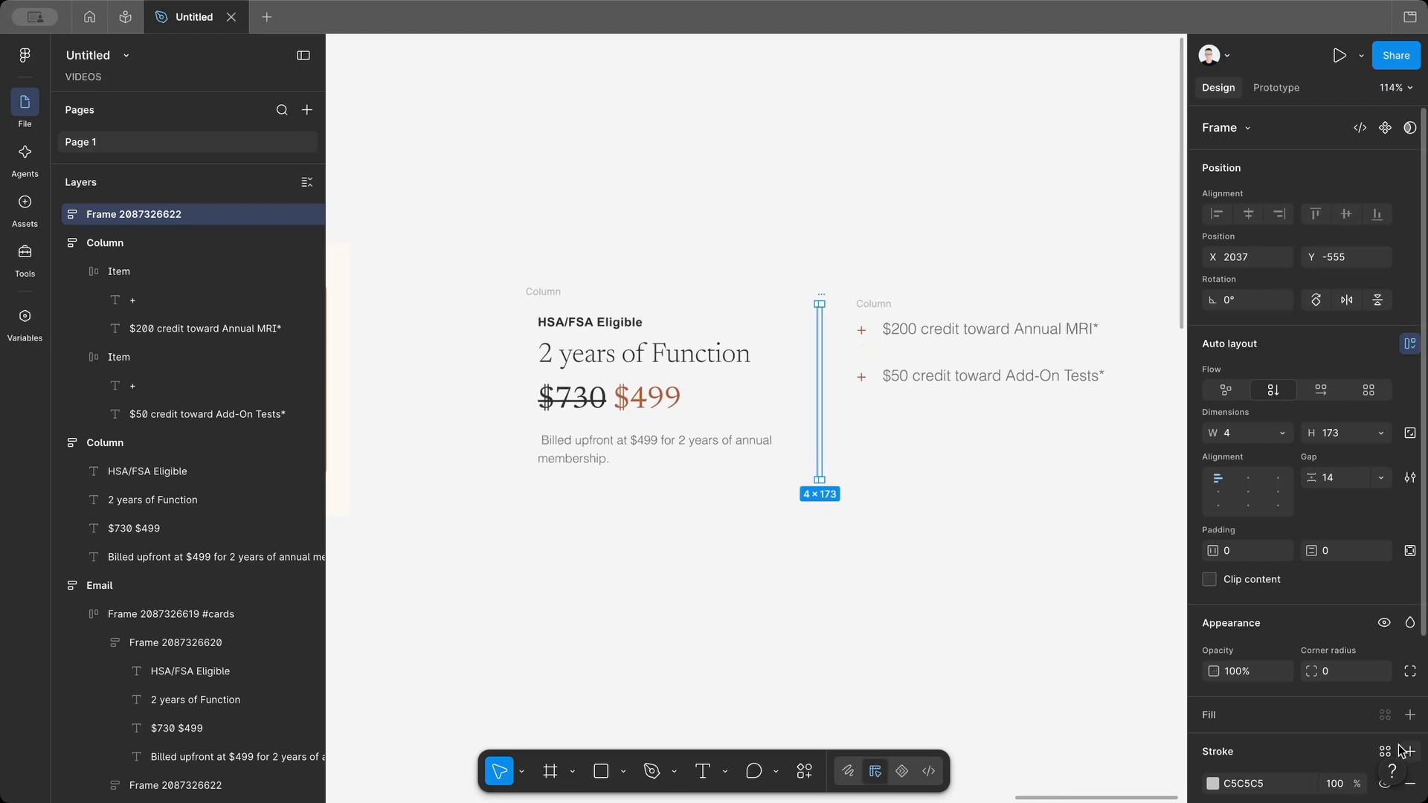
scroll(1294, 637, "down", 3)
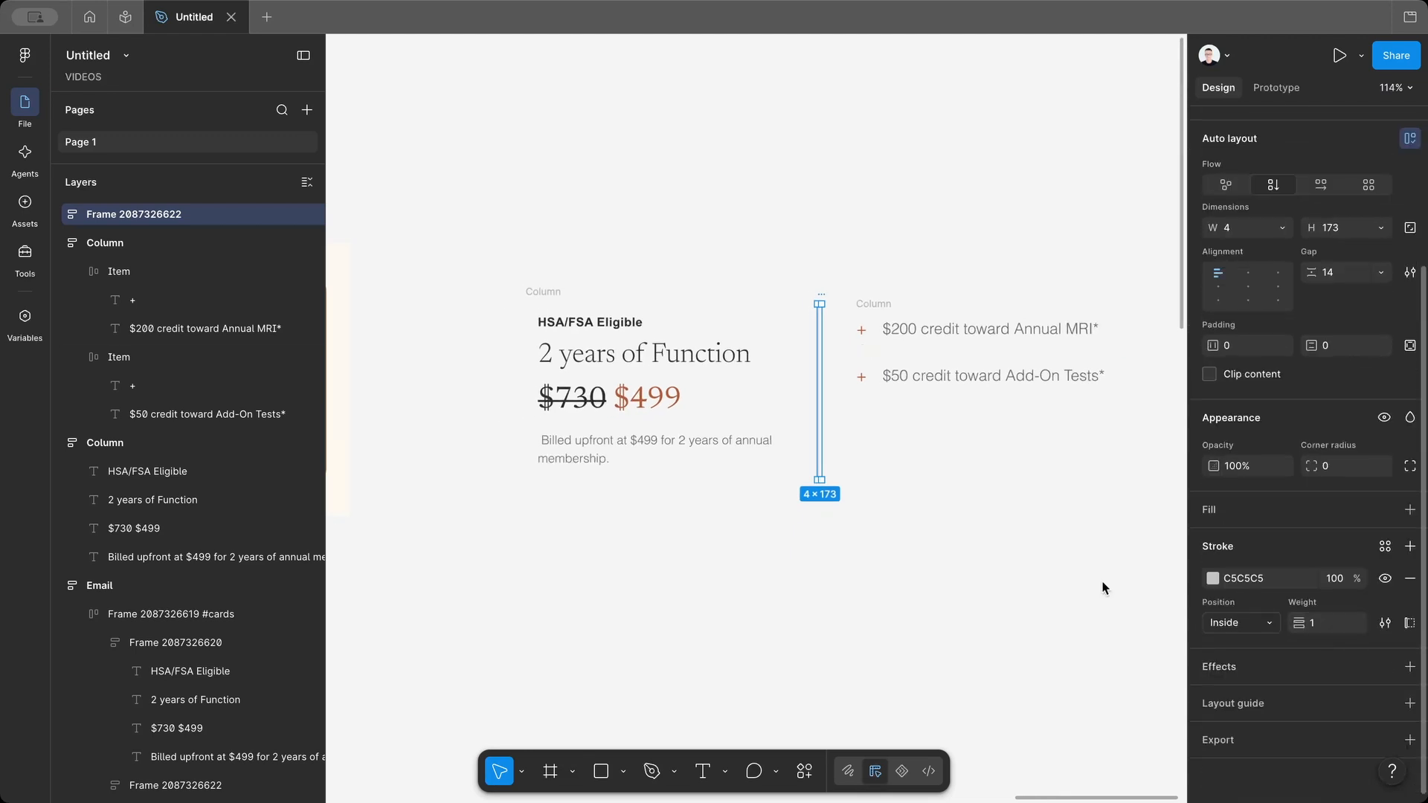
Wrap the two columns and the divider in a horizontal auto layout frame and set both columns' width to fill
left_click_drag(425, 558, 1131, 217)
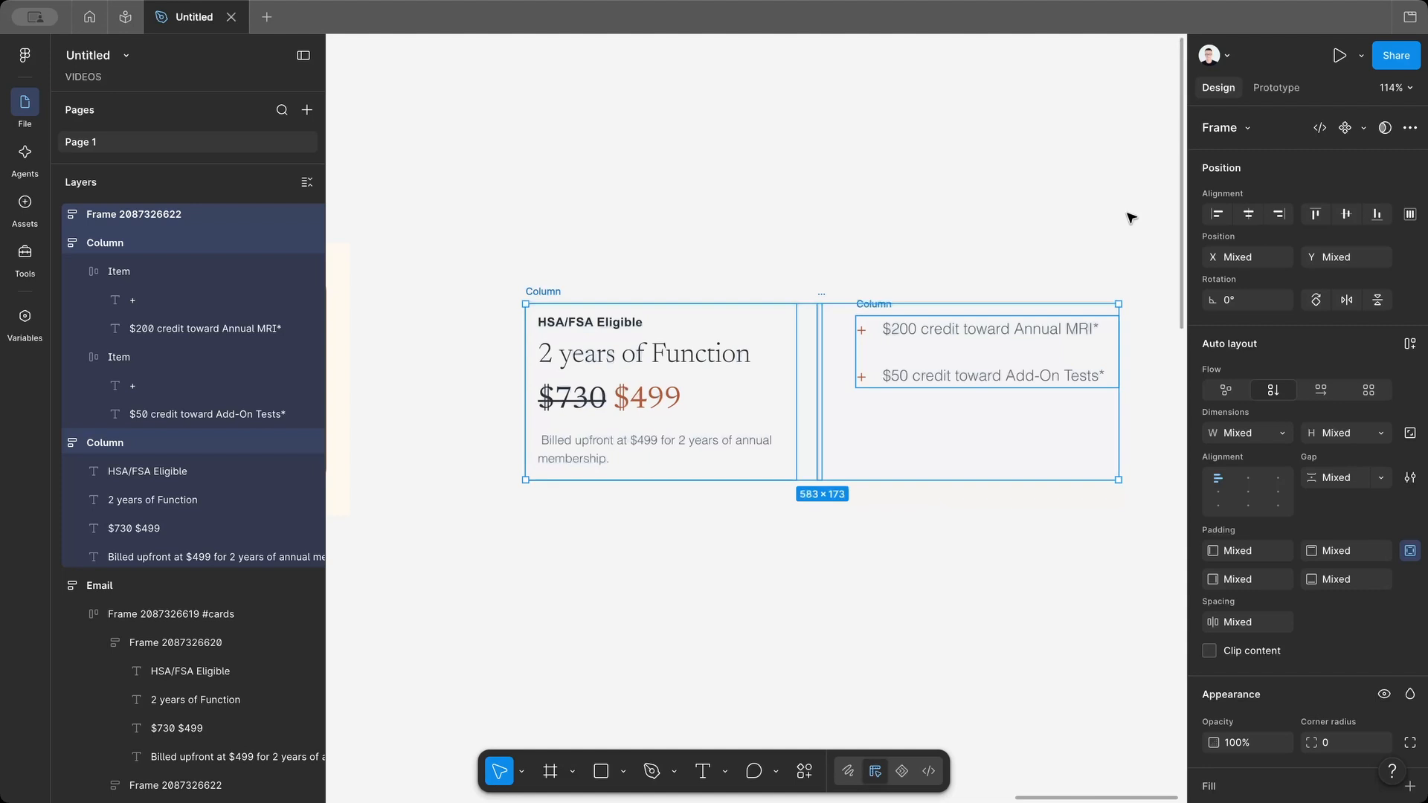
left_click(1410, 349)
left_click(921, 364)
left_click(740, 401, "shift")
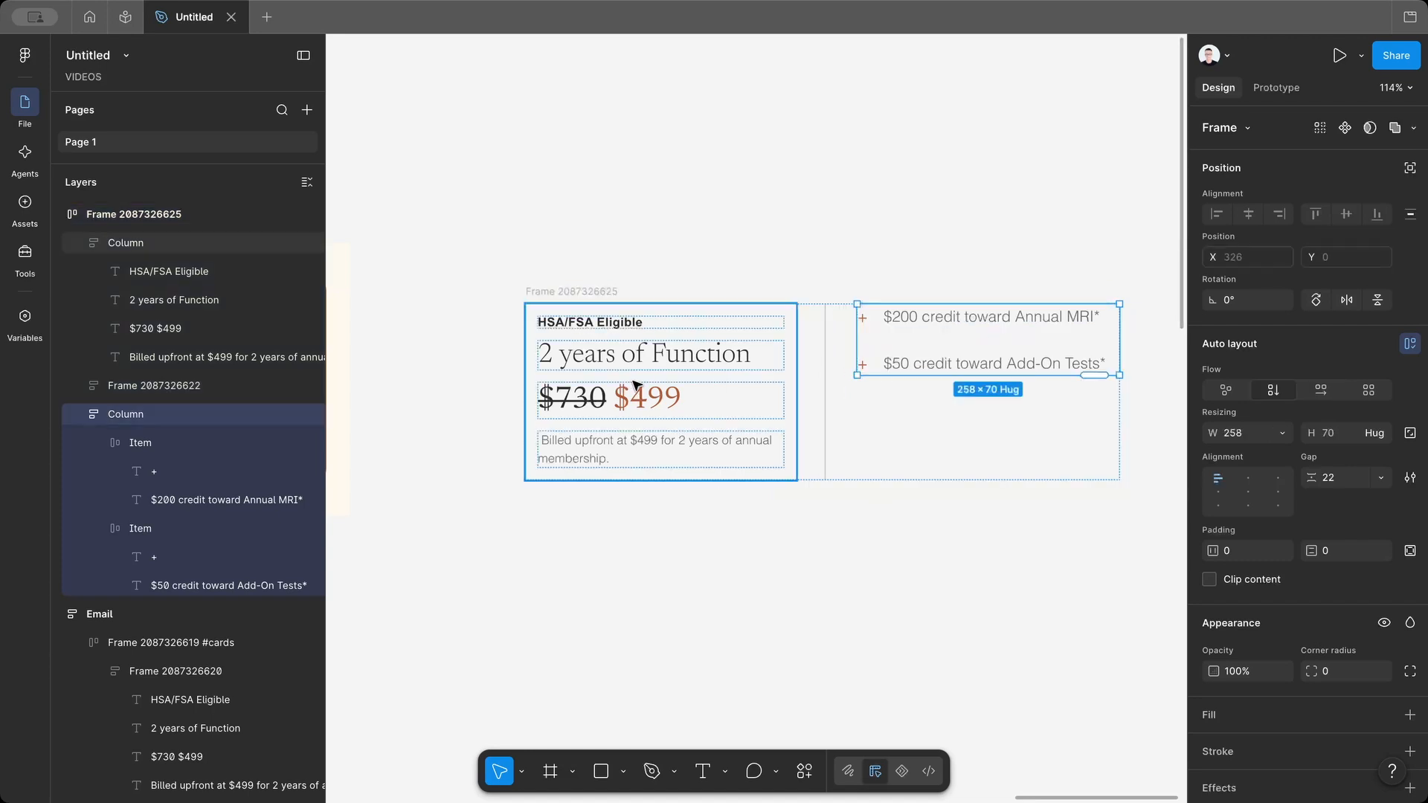
left_click(1271, 433)
left_click(1183, 475)
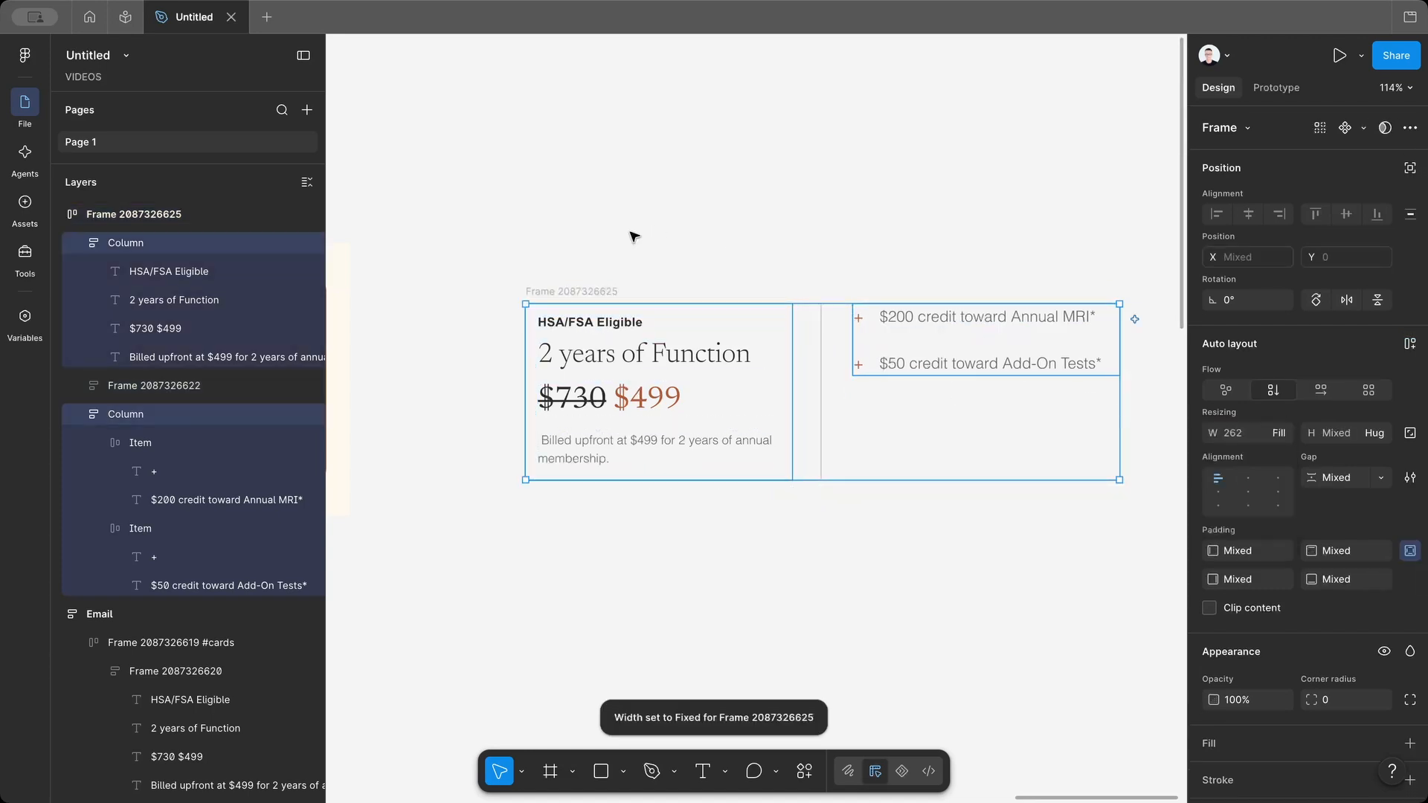
Set the gap of the frame wrapping the columns and divider to 12
left_click(821, 345)
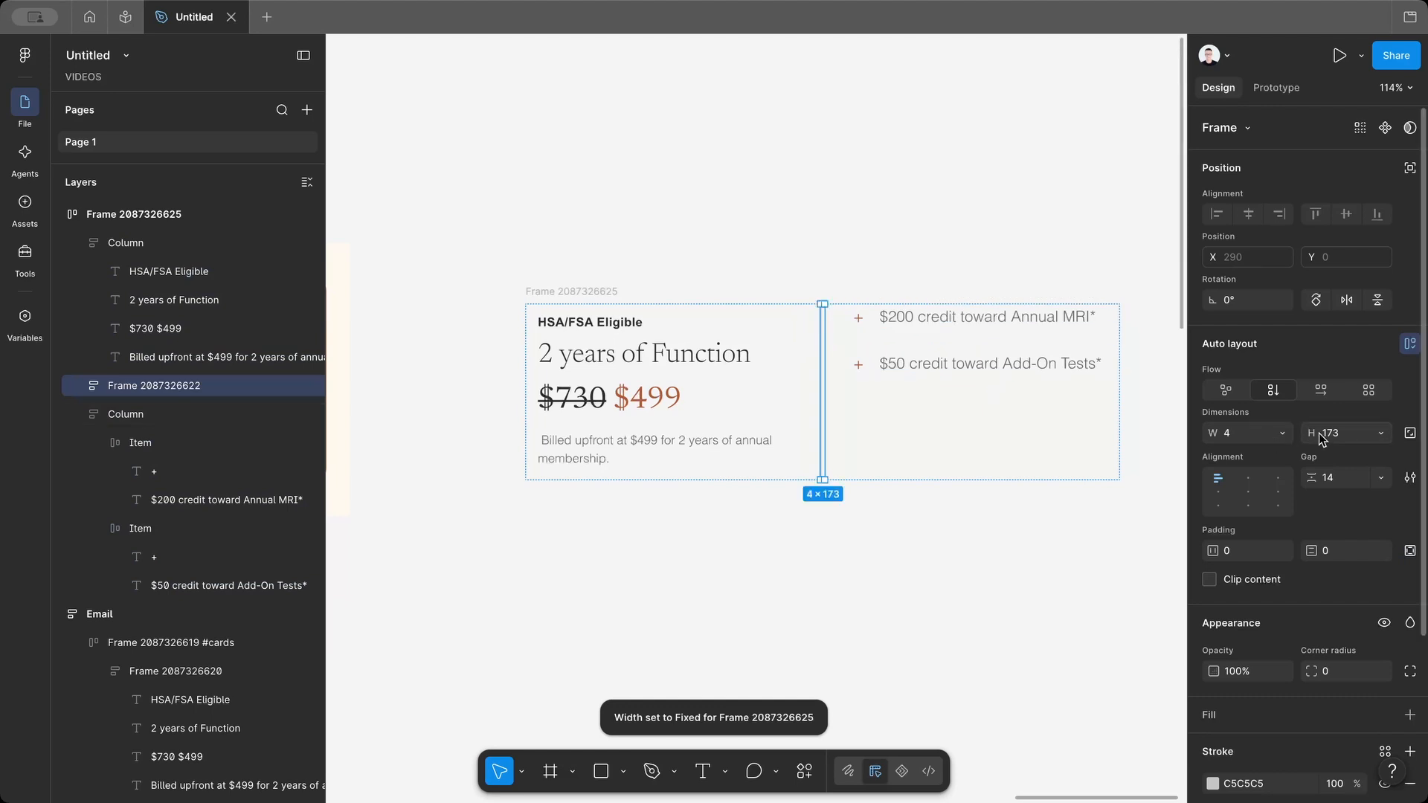
key("shift+Return")
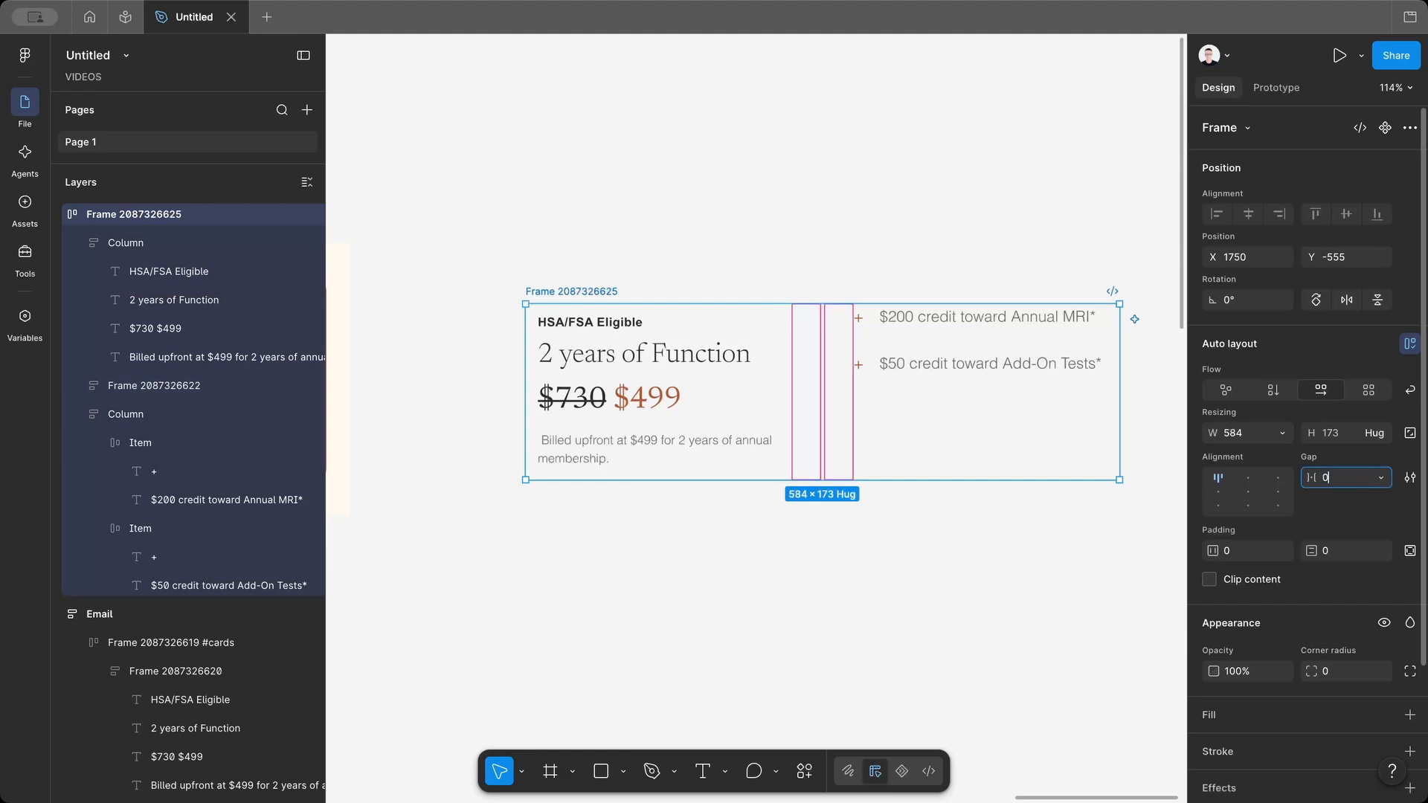
type("0")
key("Return")
left_click(1353, 478)
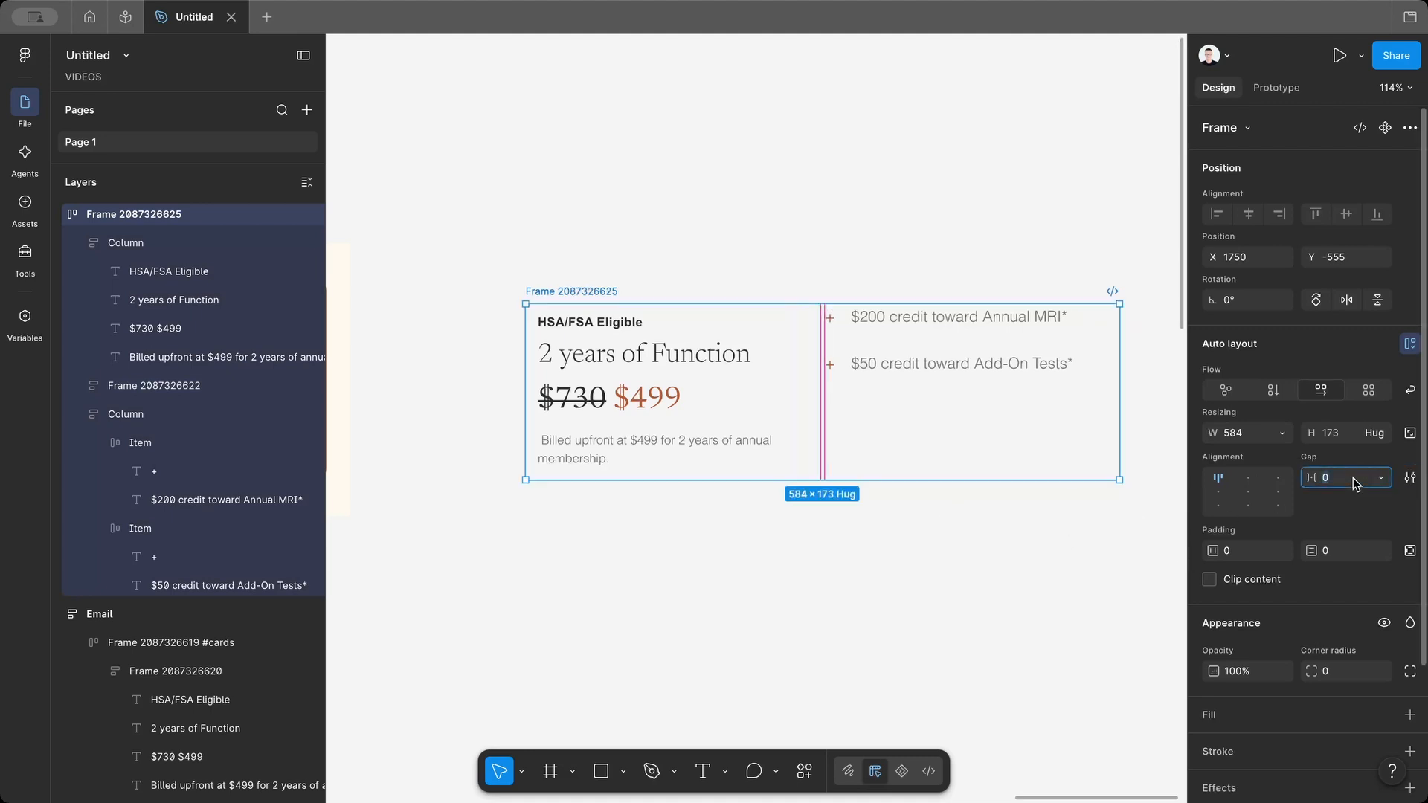
key("Tab")
Set the wrapping frame's horizontal and vertical padding to 24
left_click(1257, 556)
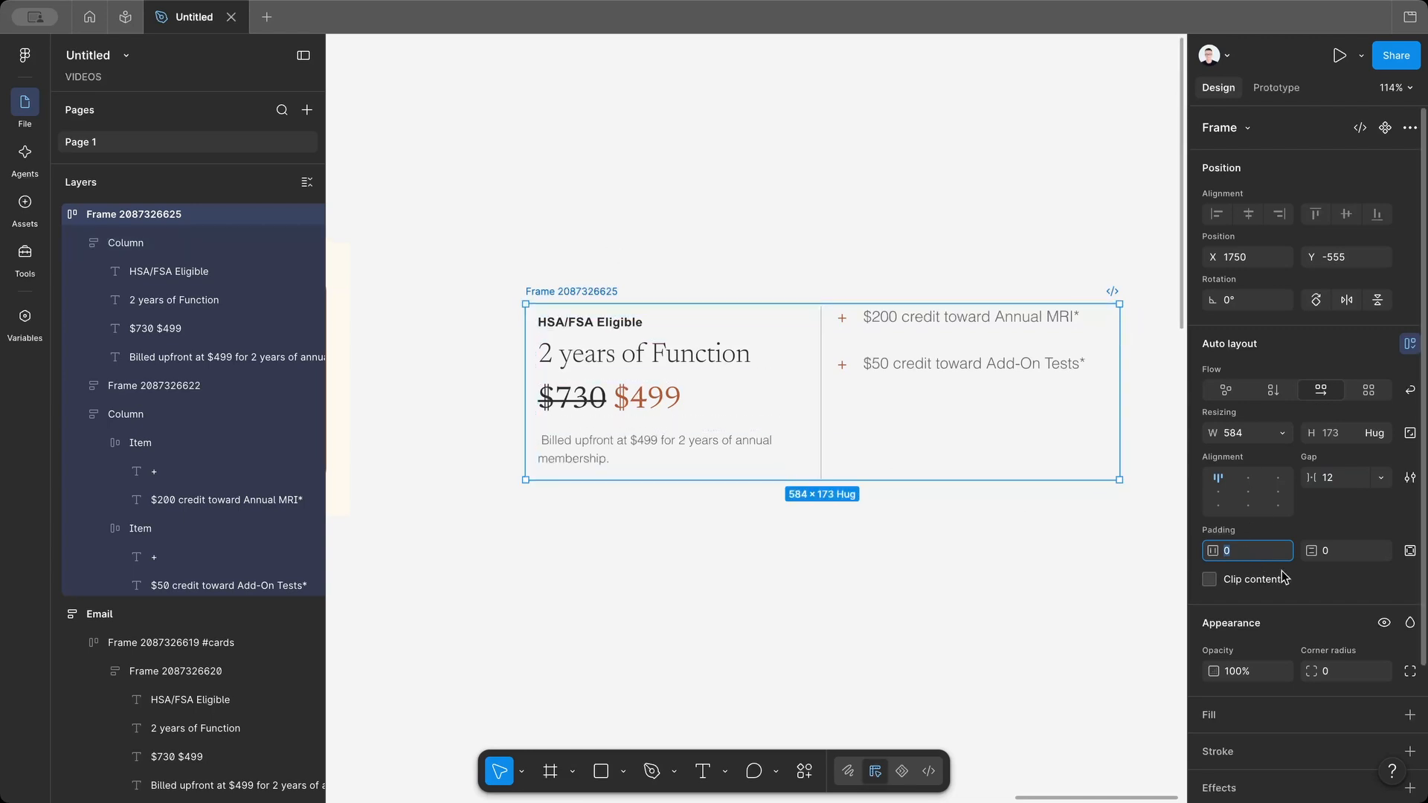
left_click(1351, 556)
type("24")
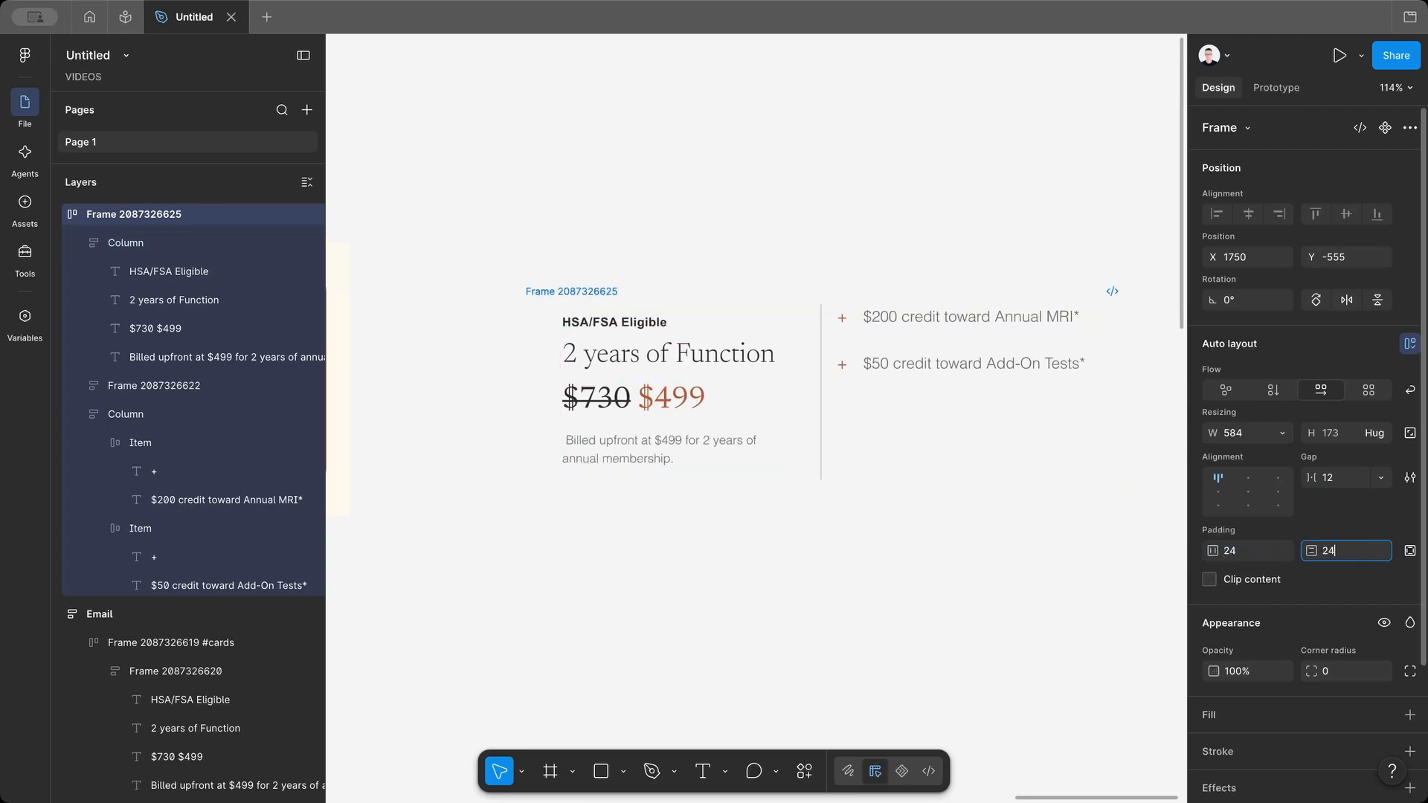
key("Return")
left_click(567, 280)
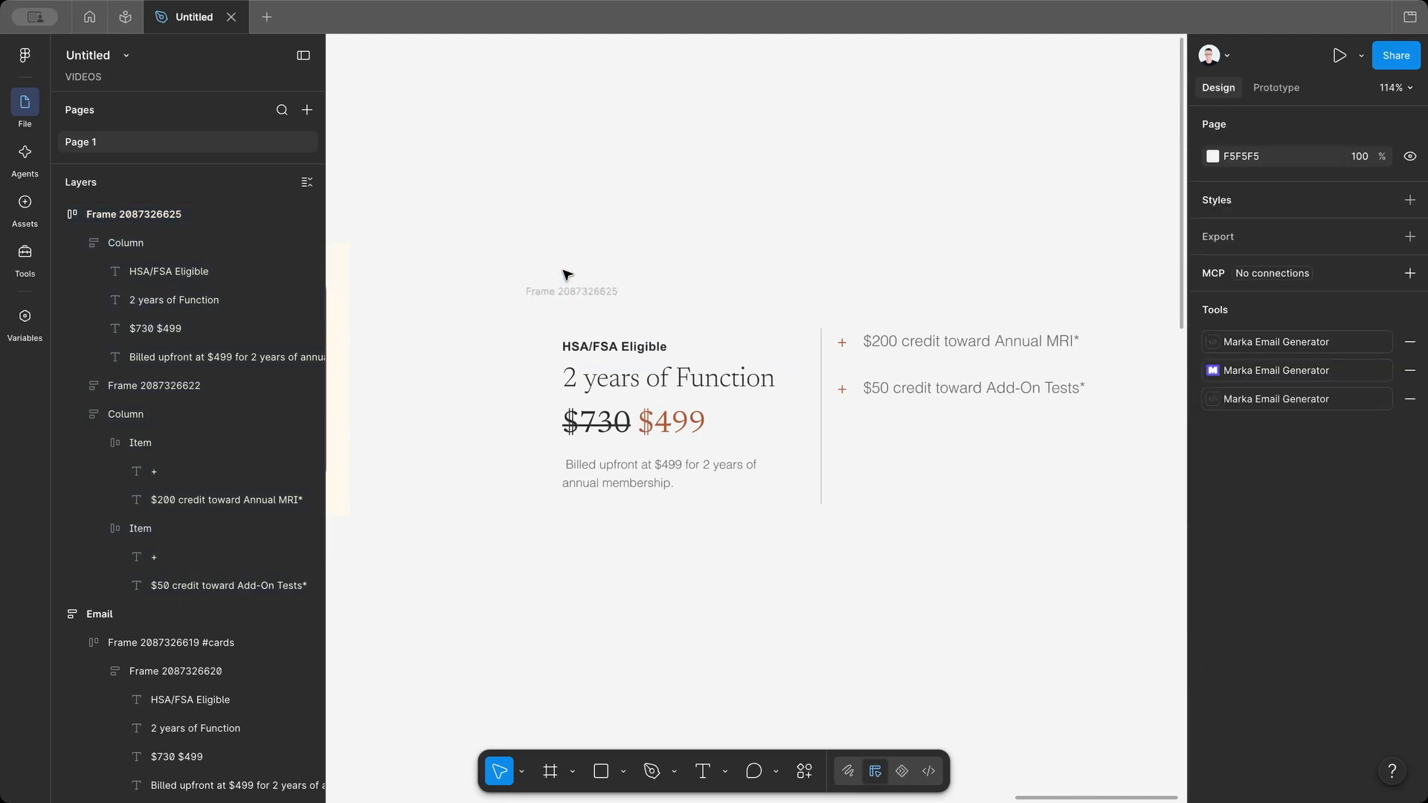
Move the new card frame up to about Y -581 and inspect the original card frame's corner and stroke settings
left_click_drag(561, 293, 565, 270)
scroll(562, 272, "down", 5)
left_click(563, 272)
double_click(632, 277)
left_click(816, 297)
scroll(884, 332, "right", 3)
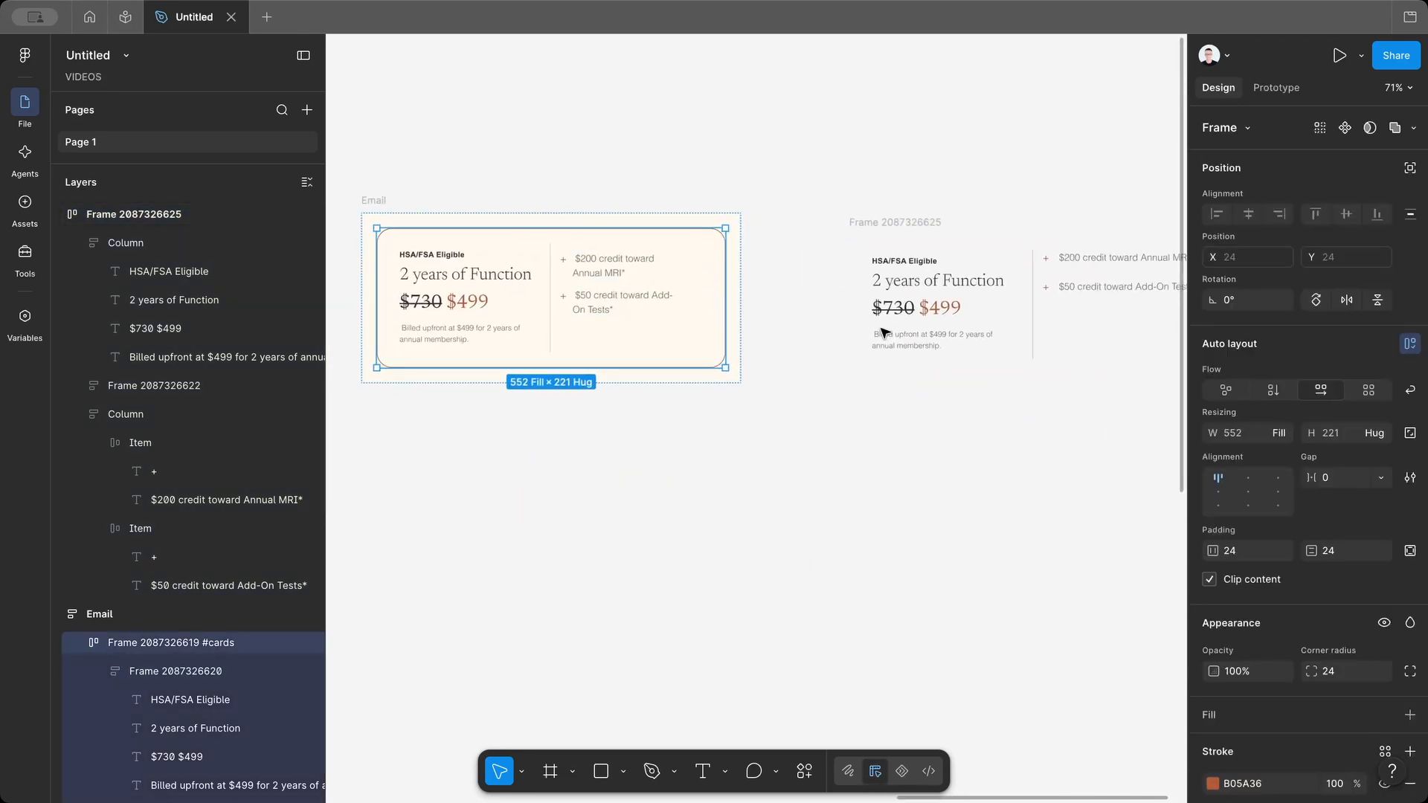
Add a stroke to the new card frame in B05A36, sampled from the original card's border
left_click(892, 222)
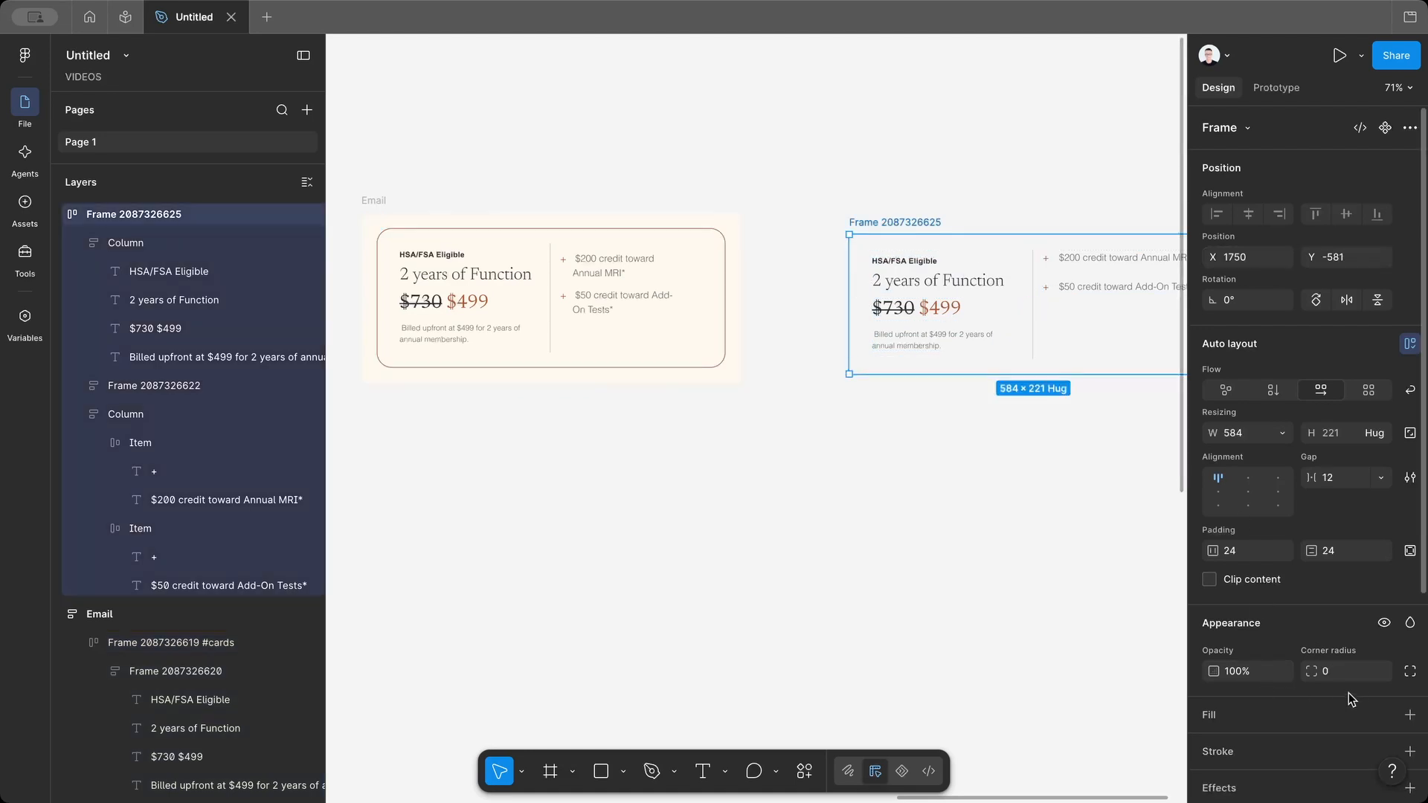
scroll(1349, 691, "down", 1)
left_click(1409, 704)
left_click(1212, 736)
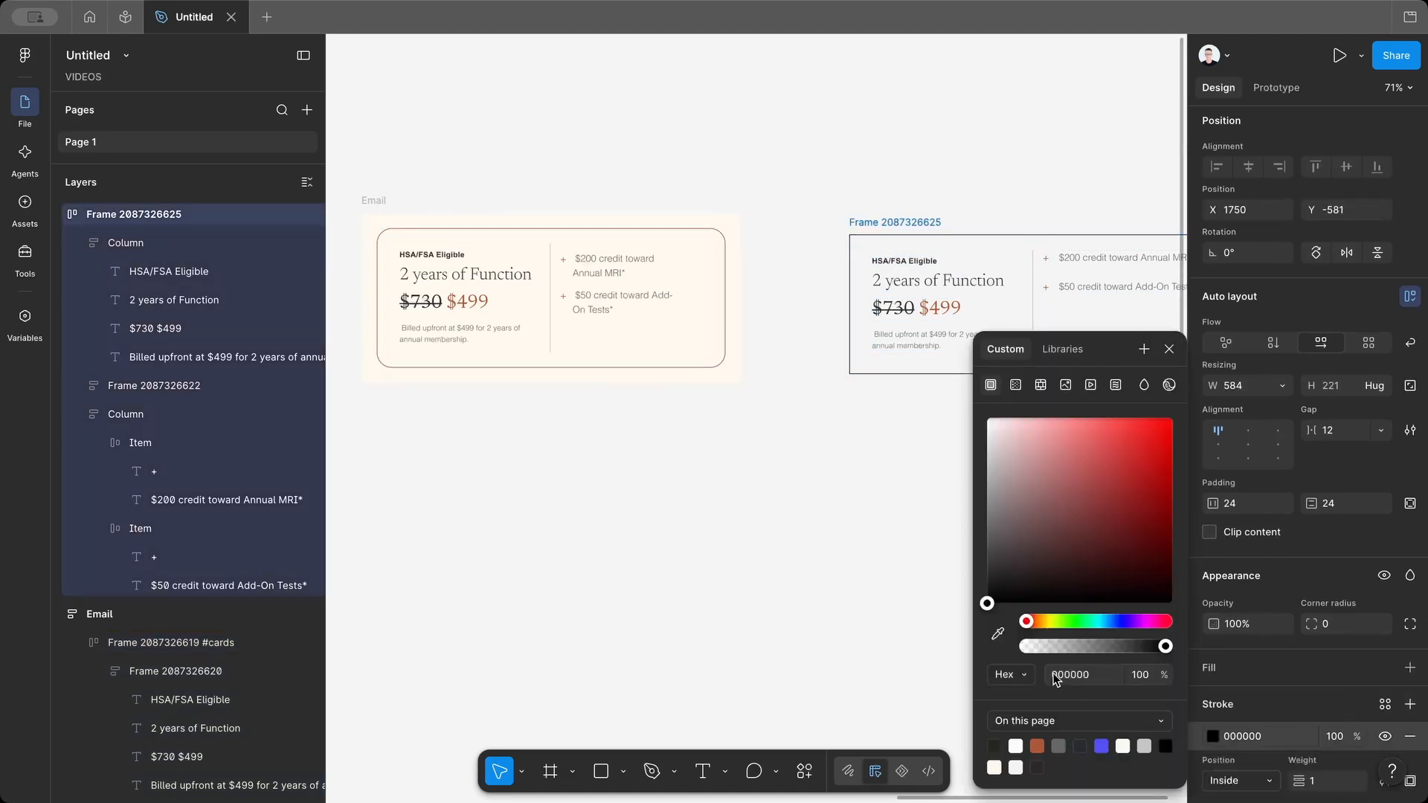
left_click(997, 633)
scroll(677, 211, "up", 3)
scroll(811, 260, "up", 2)
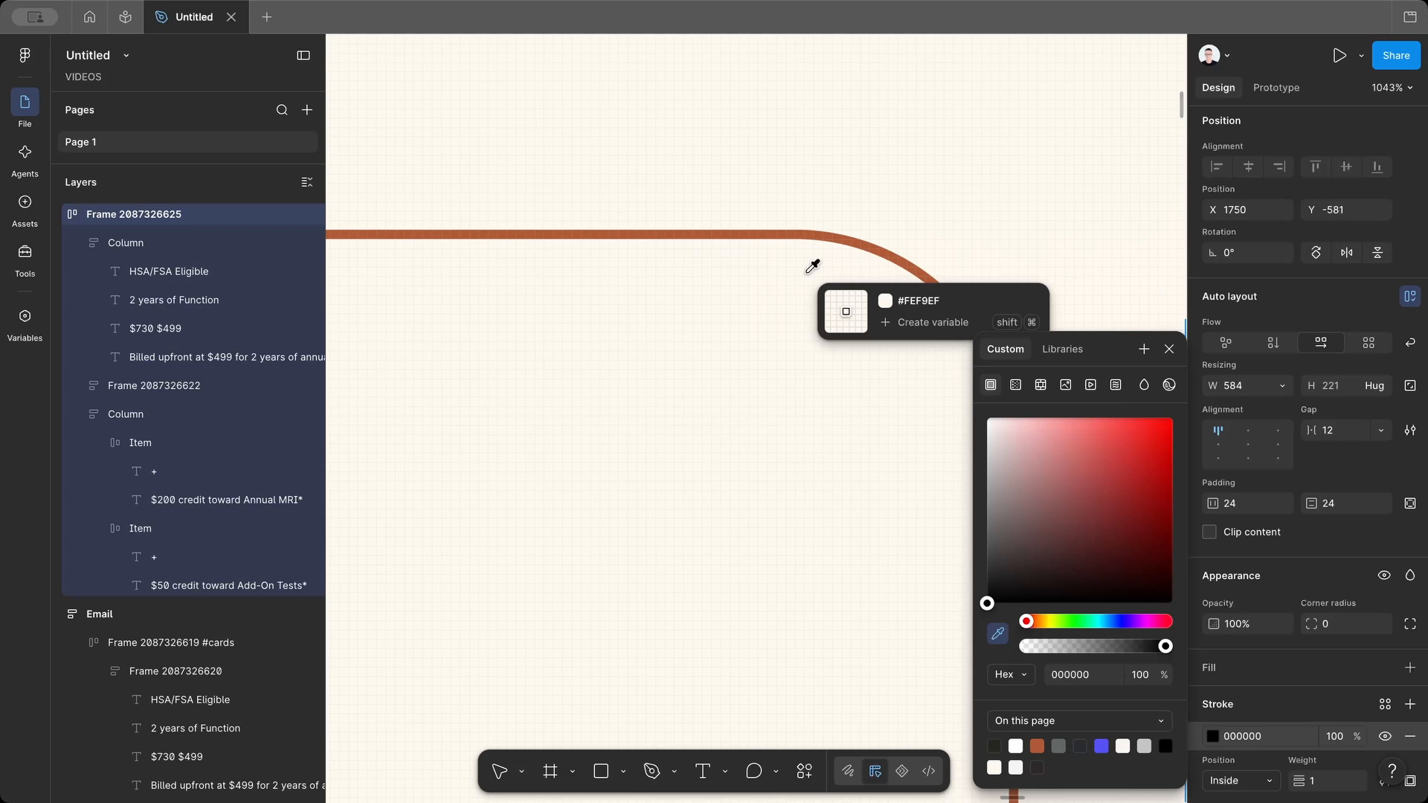
left_click(821, 230)
scroll(821, 231, "down", 3)
scroll(1266, 567, "down", 1)
left_click(892, 542)
scroll(905, 548, "left", 5)
Set the new card frame's corner radius to 24 and compare it with the original card
left_click(669, 243)
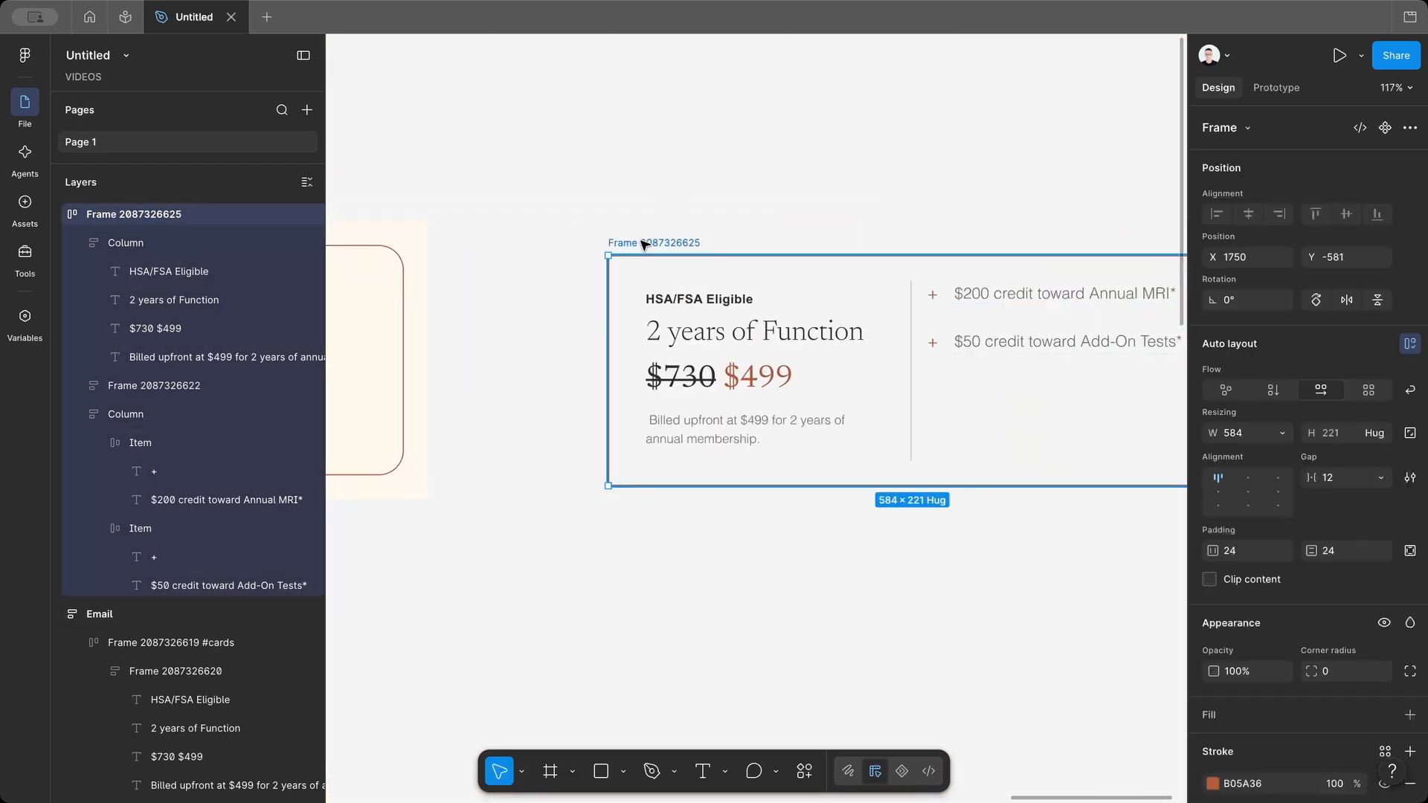
type("24")
key("Return")
left_click(861, 721)
left_click(637, 243)
scroll(637, 247, "down", 3)
left_click(898, 321)
left_click(785, 183)
scroll(785, 184, "down", 3)
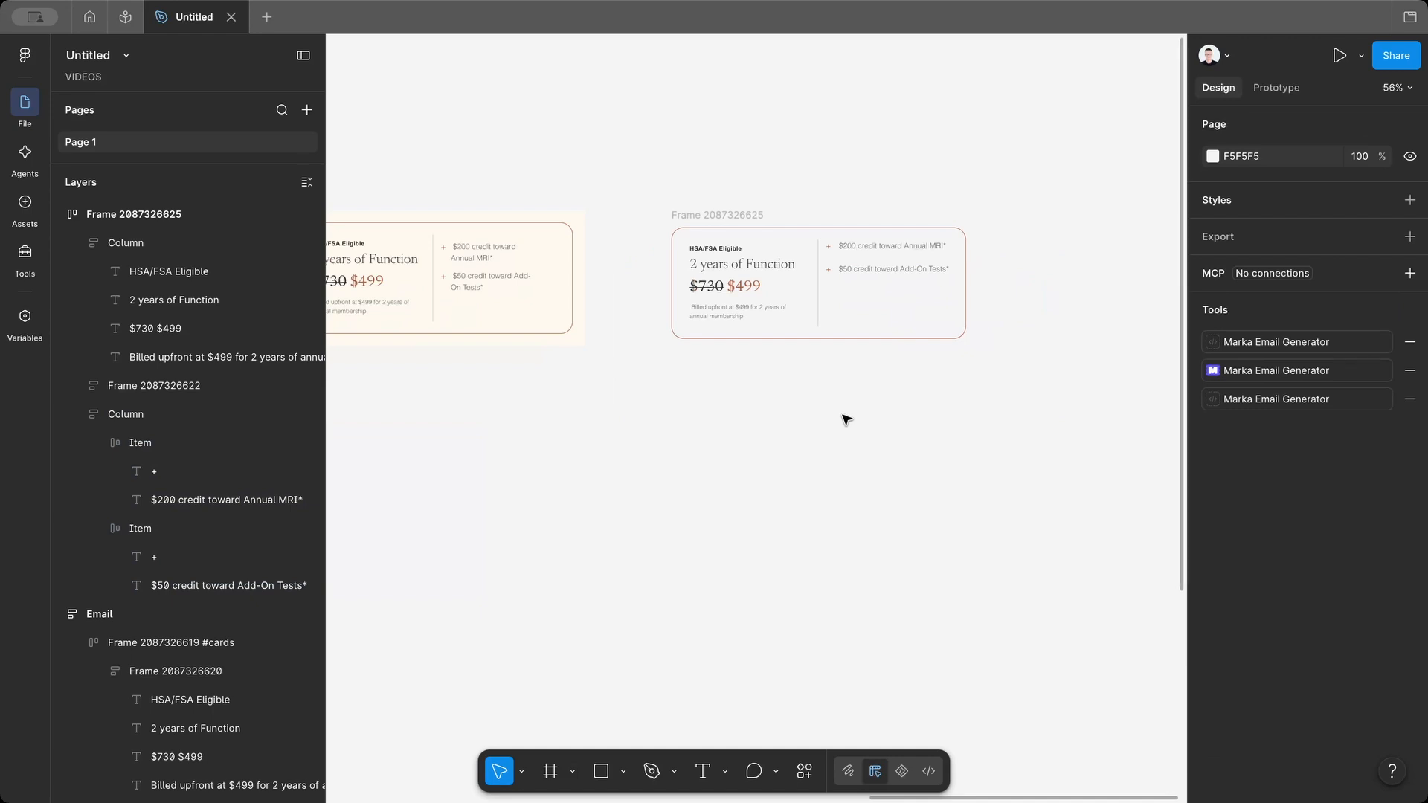
Preview the new card frame in the Marka Email Generator plugin, narrow the preview window and select the card's divider
left_click(1249, 371)
left_click(748, 216)
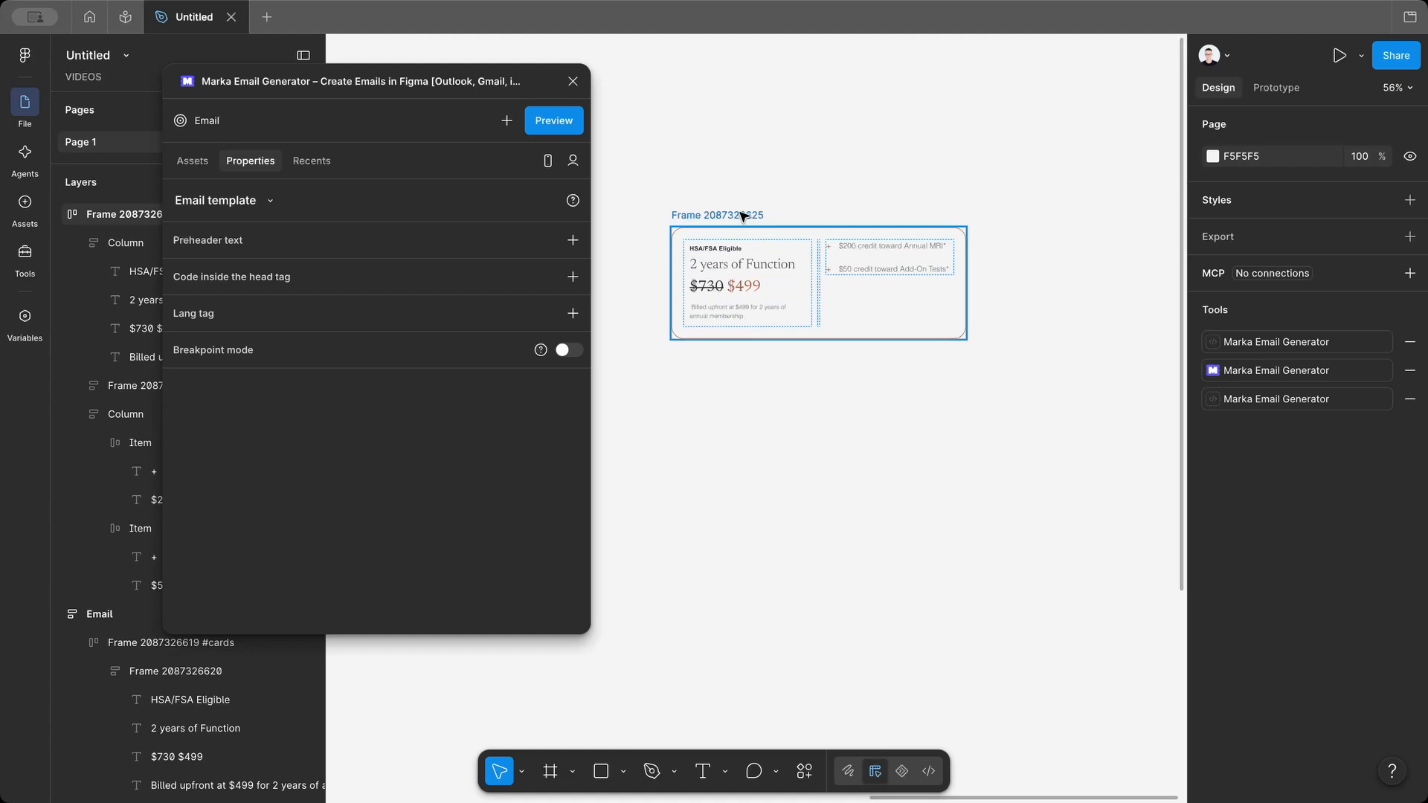
left_click(565, 123)
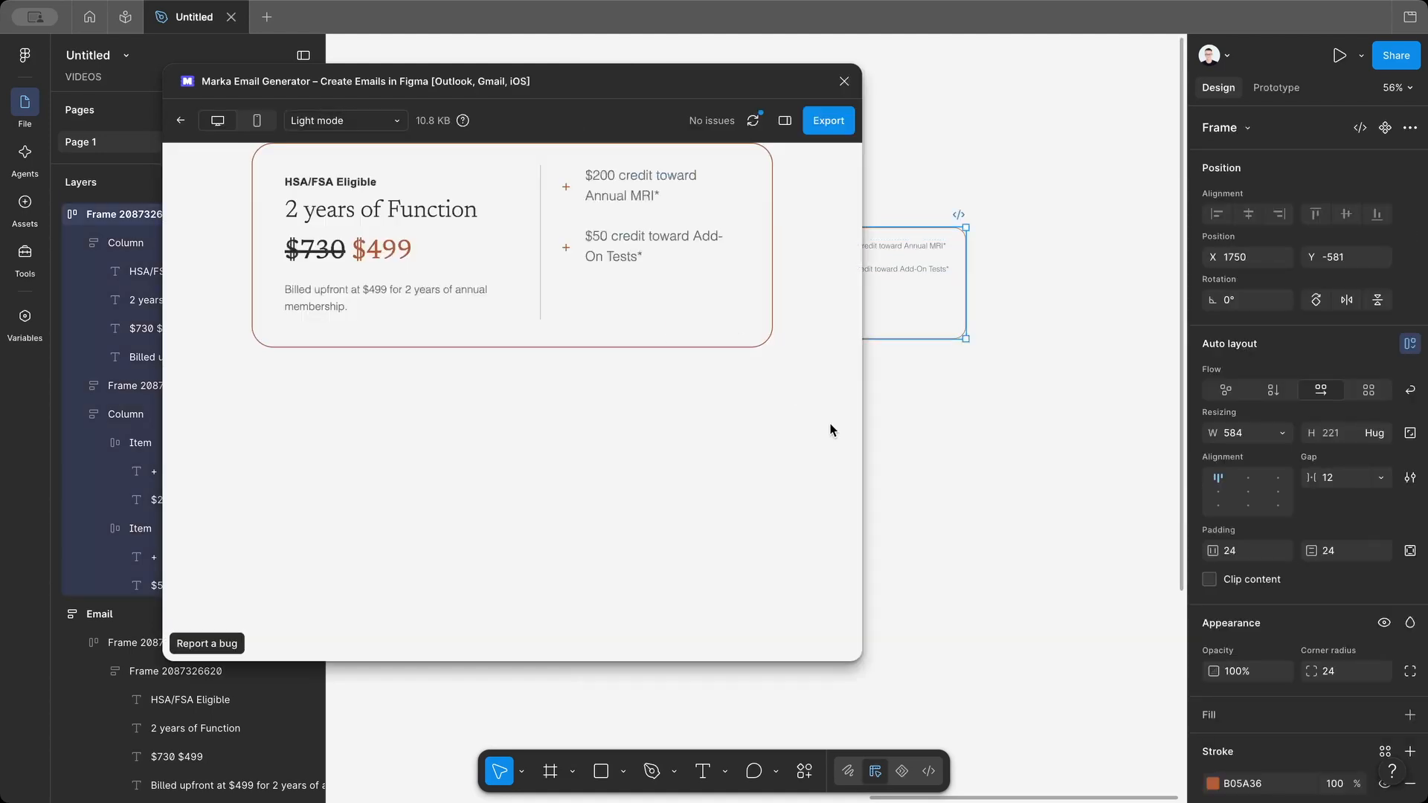
left_click_drag(851, 653, 756, 664)
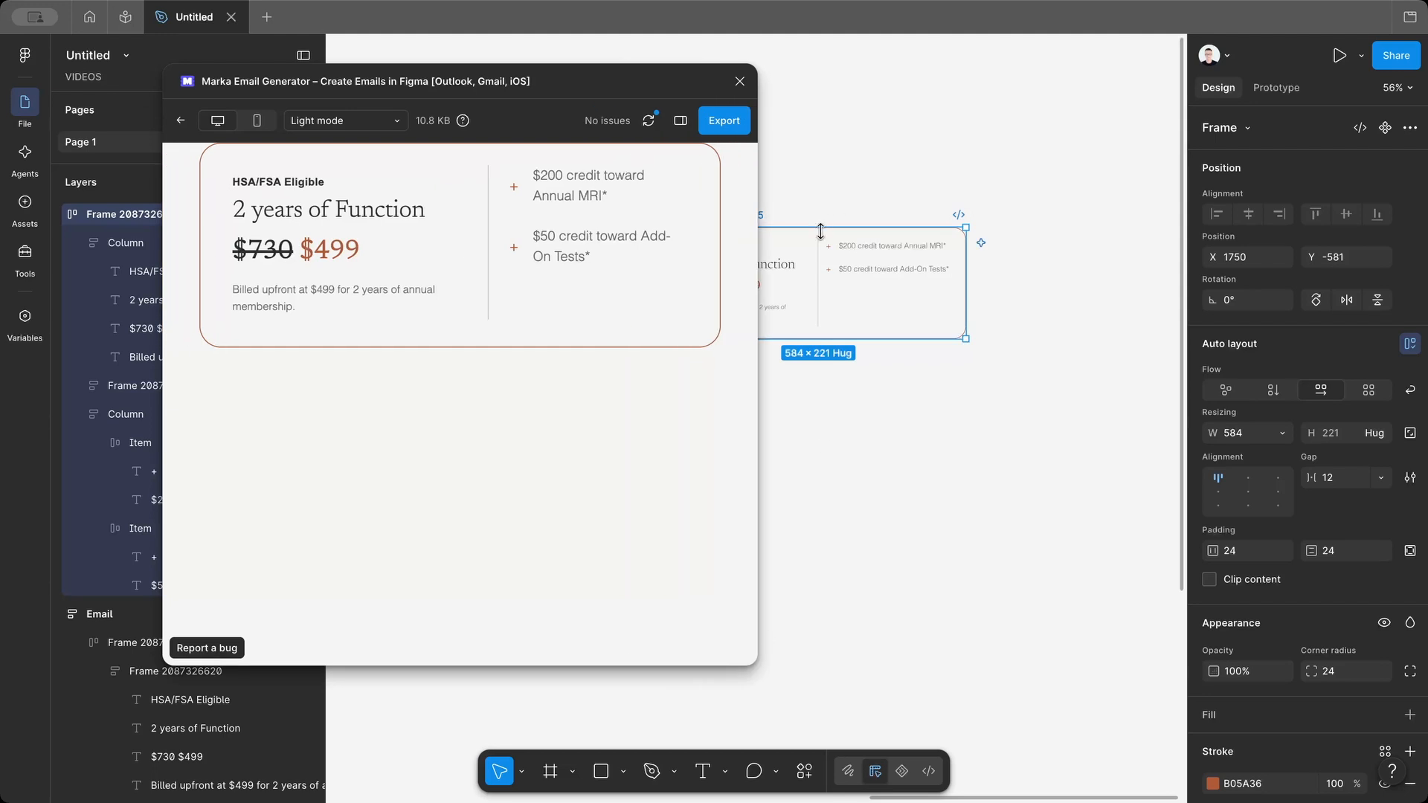
left_click(819, 246)
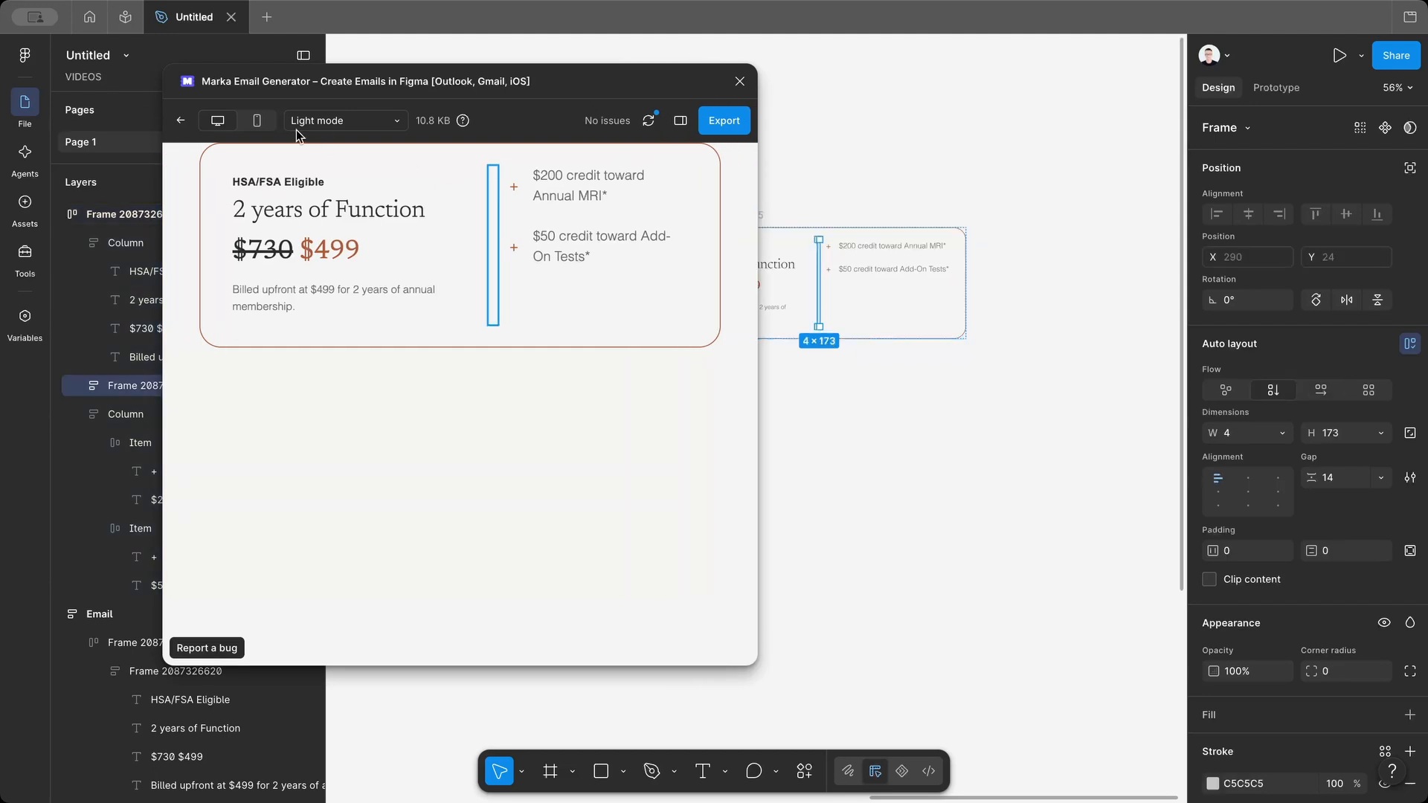
left_click(679, 121)
left_click(712, 346)
left_click(662, 315)
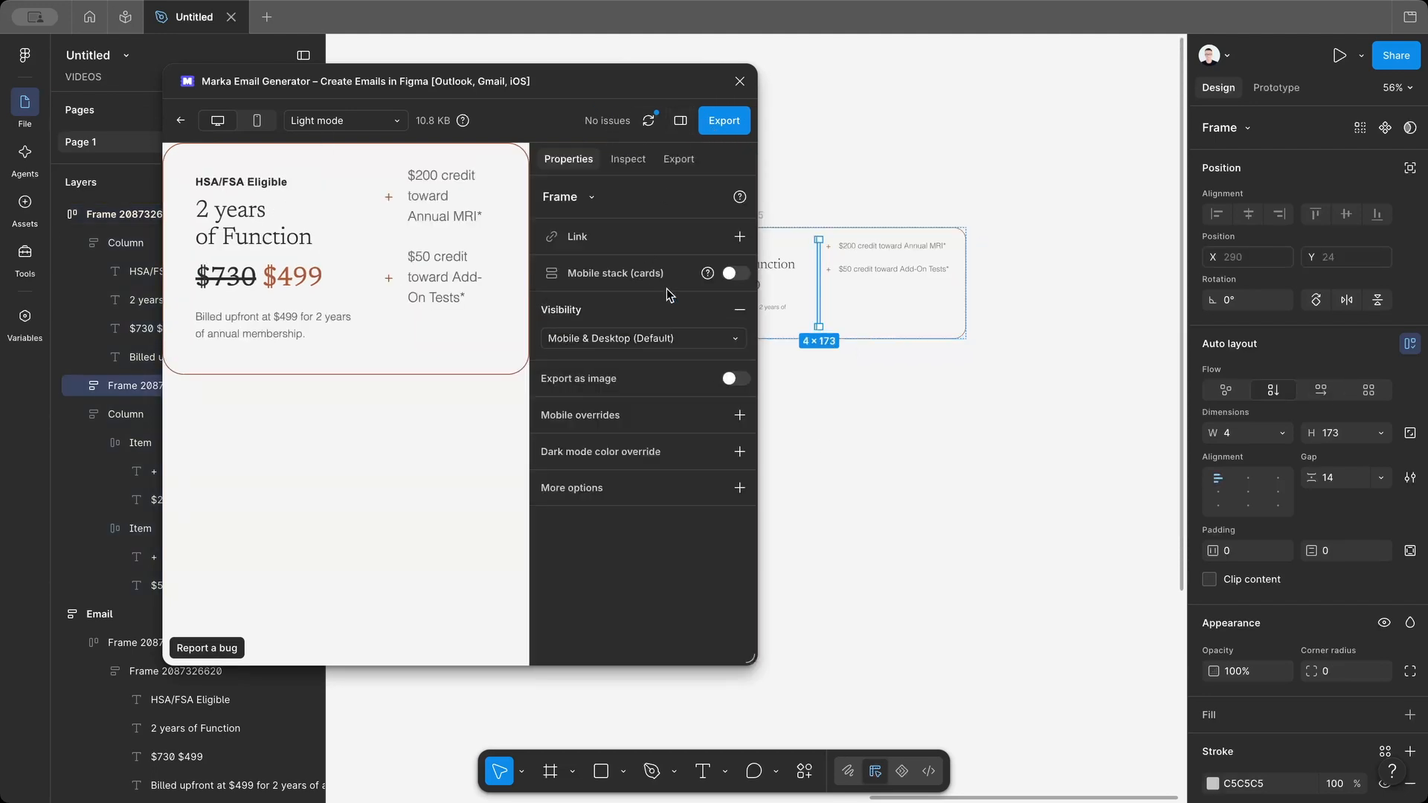
left_click_drag(755, 657, 784, 618)
left_click(1006, 503)
left_click(785, 120)
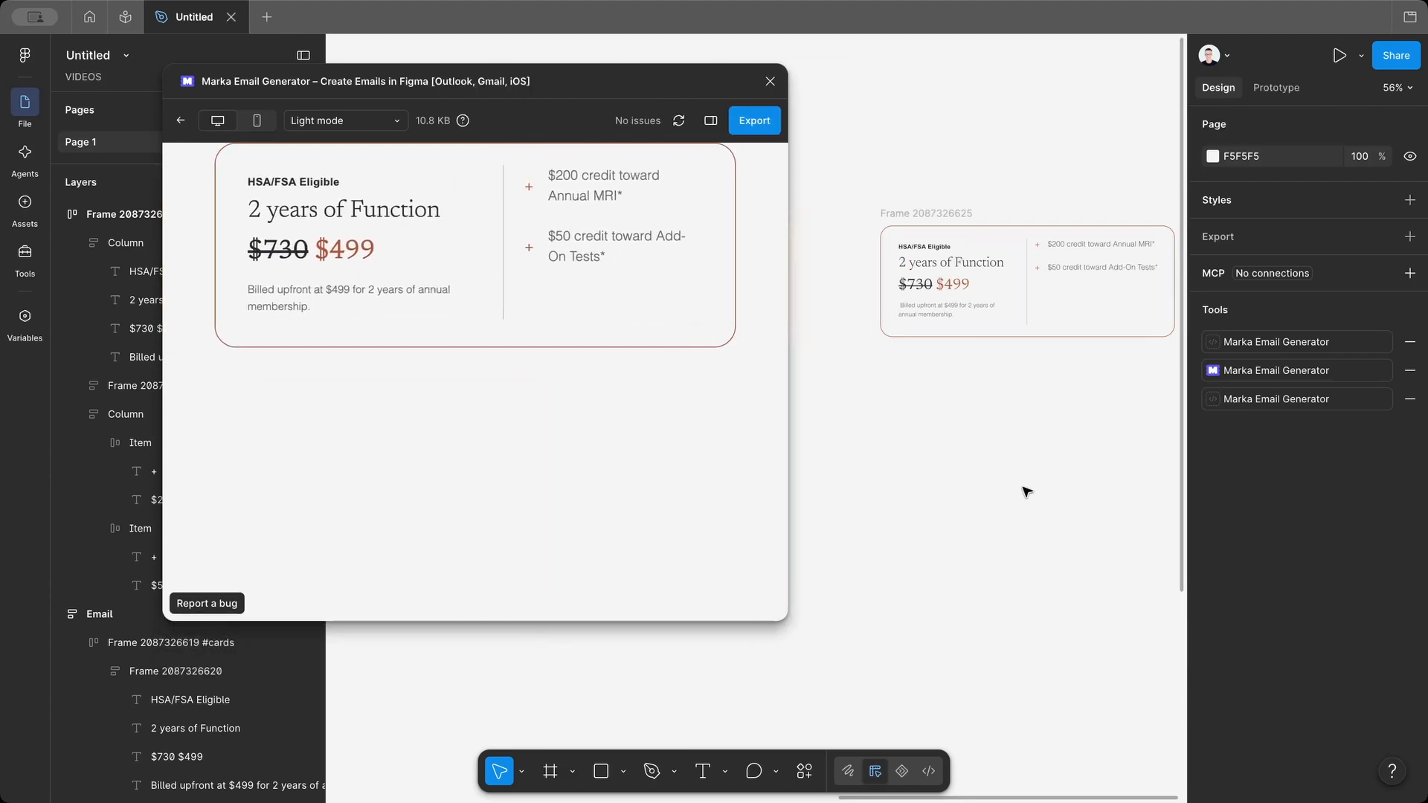
Treat the new card as a Frame in the plugin's properties, enable Mobile stack (cards) for it and refresh the preview
scroll(1026, 491, "up", 2)
scroll(1026, 490, "right", 2)
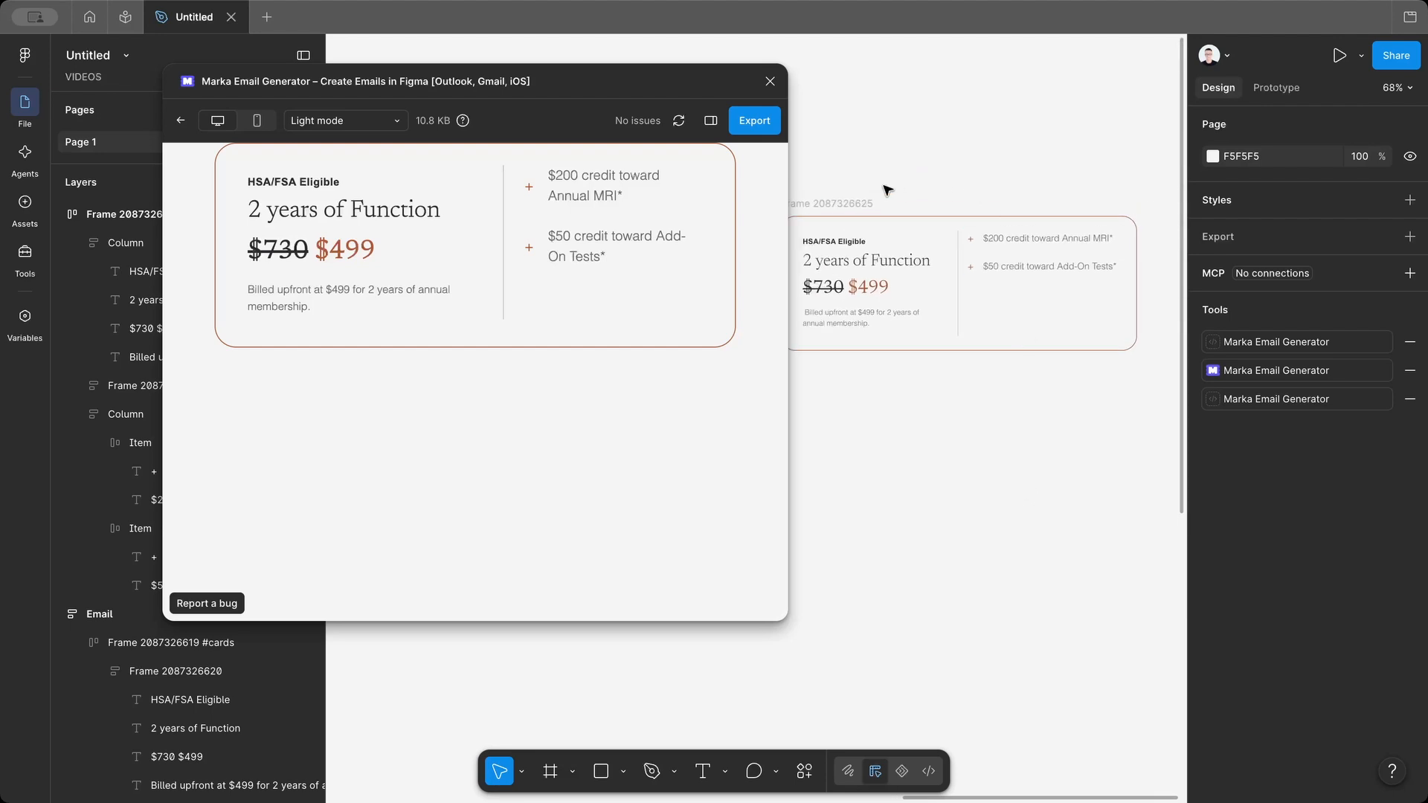
left_click(841, 204)
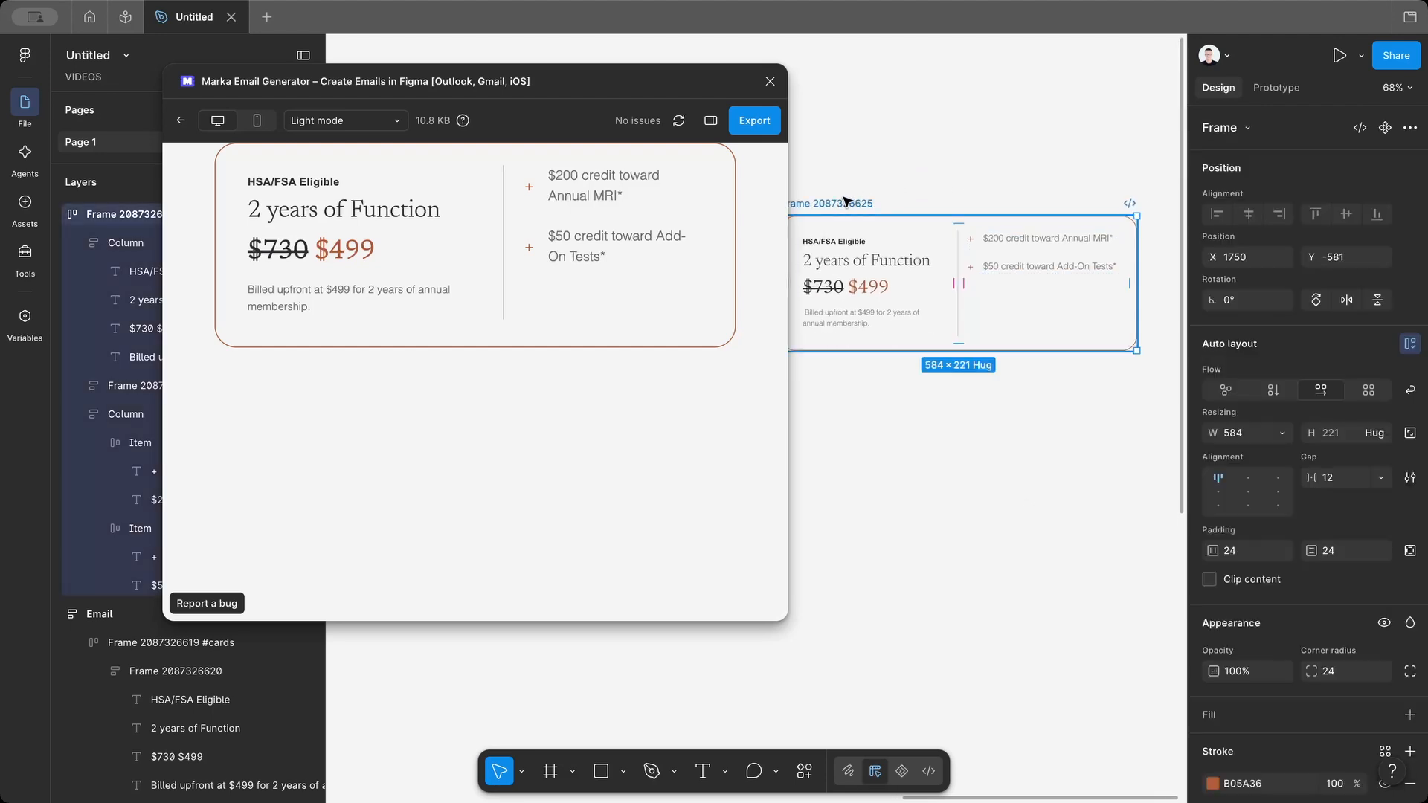
left_click(710, 120)
left_click(677, 193)
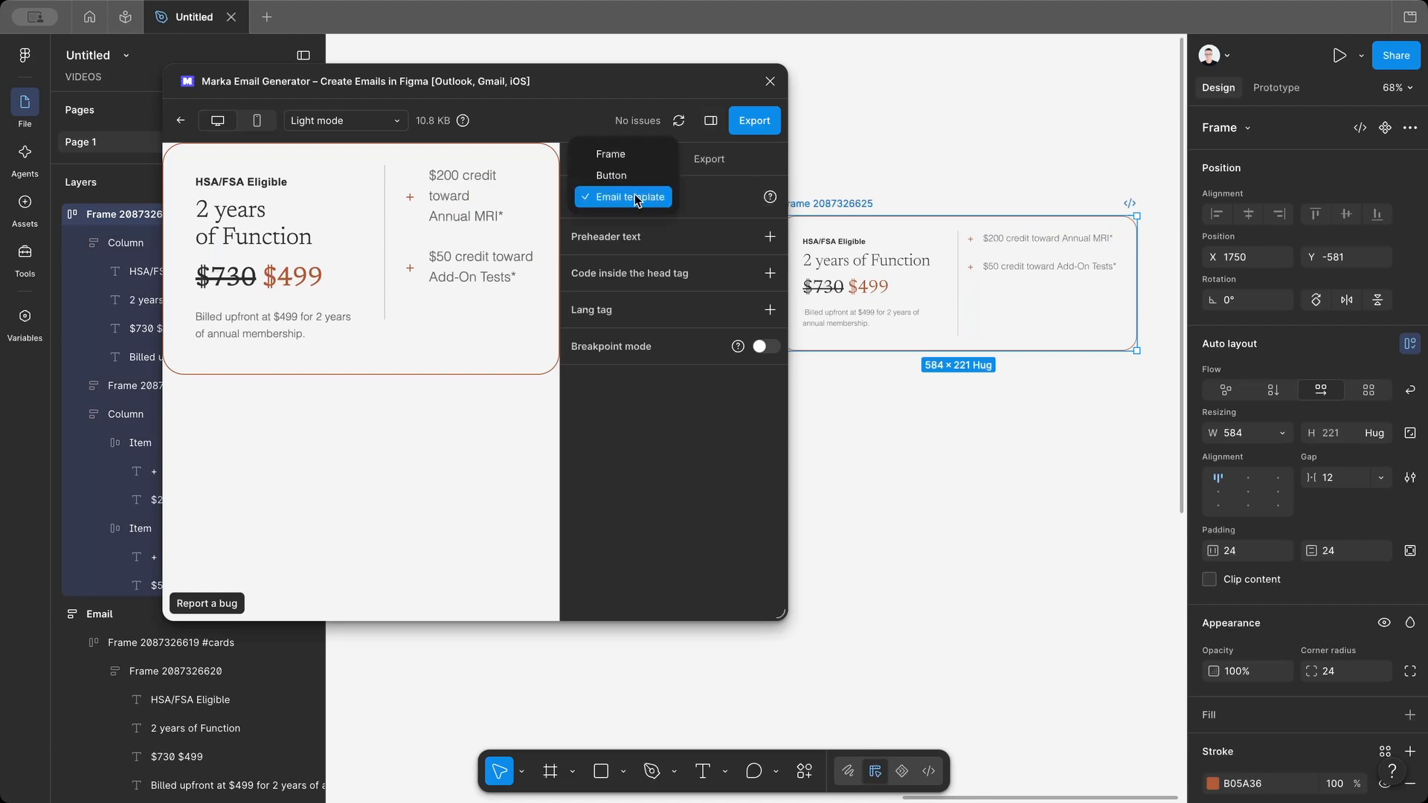
left_click(606, 148)
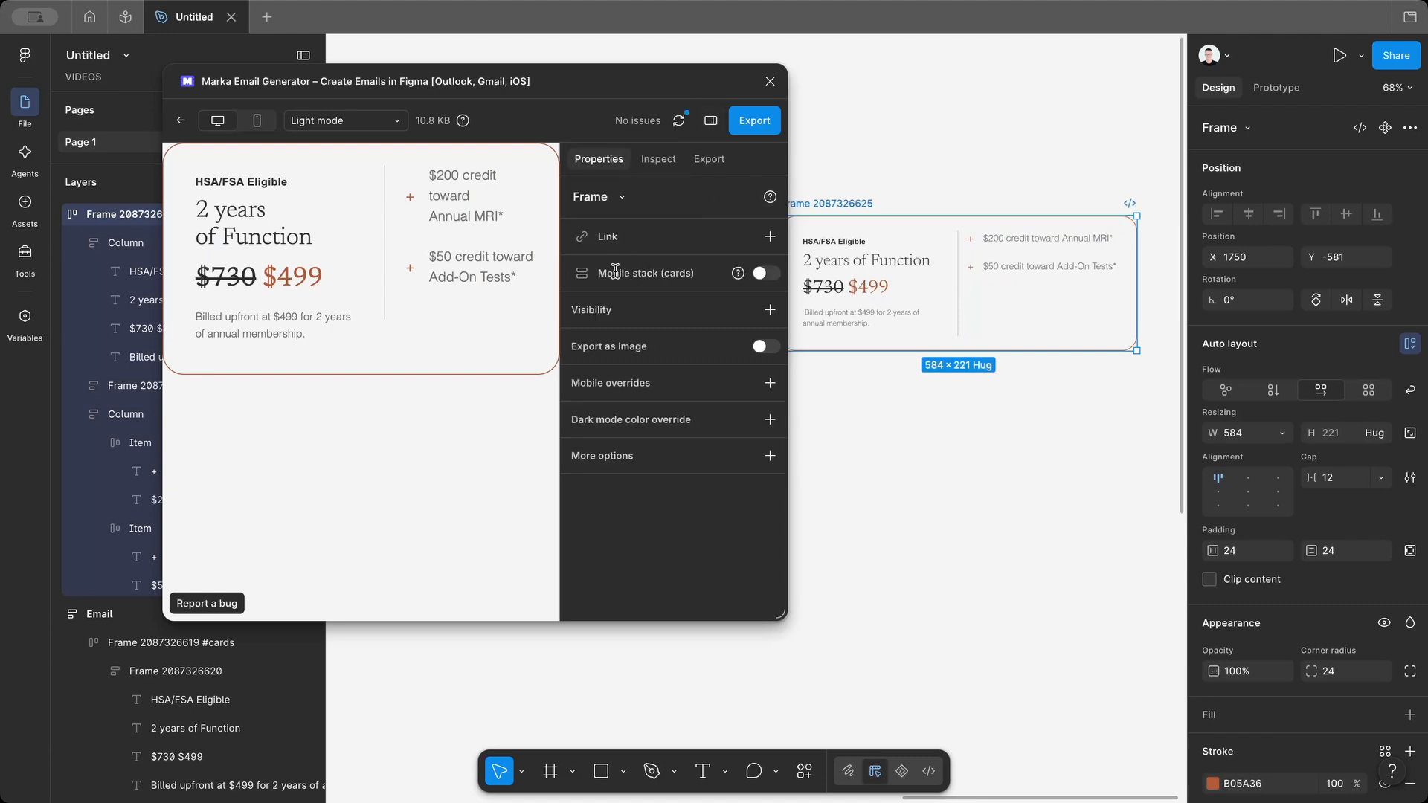
left_click(766, 274)
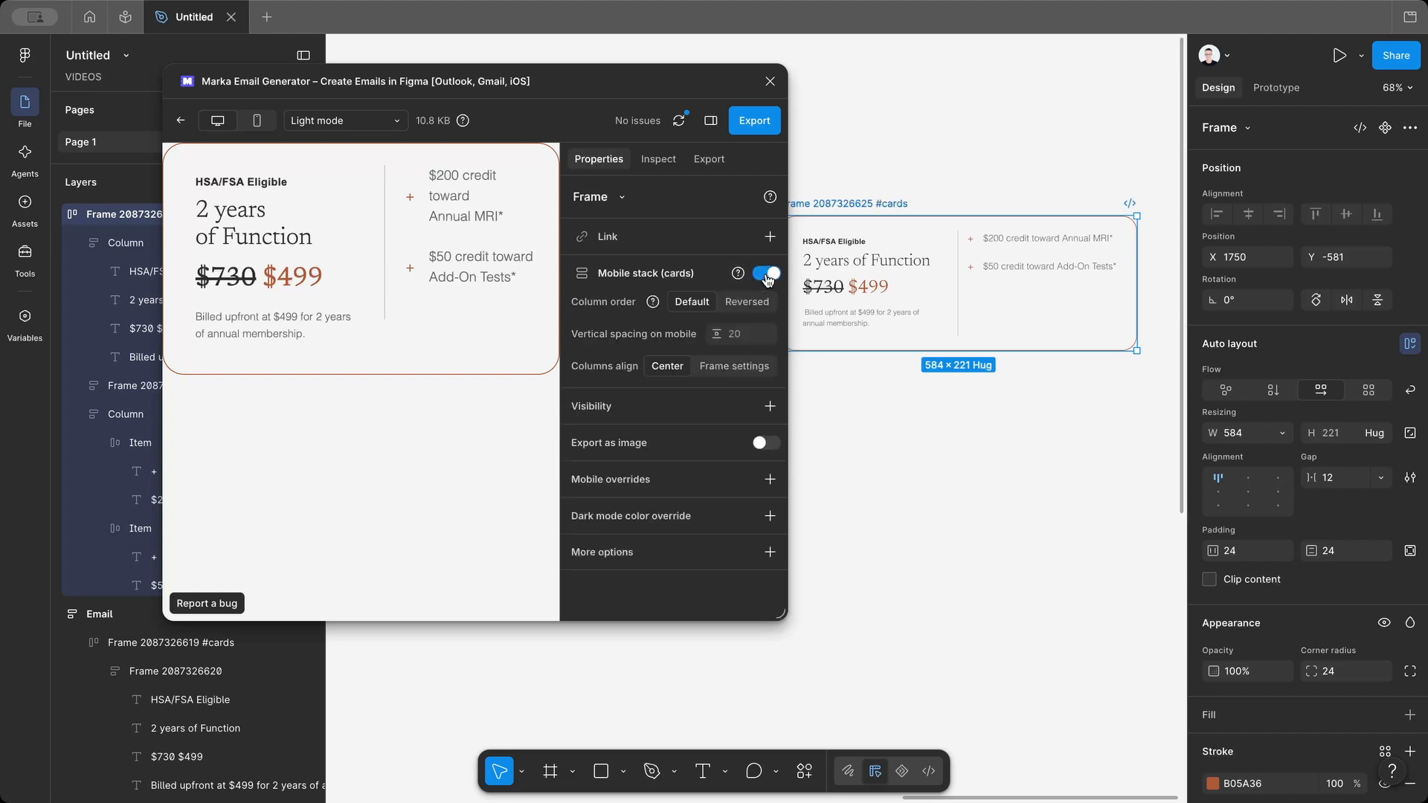
left_click(678, 121)
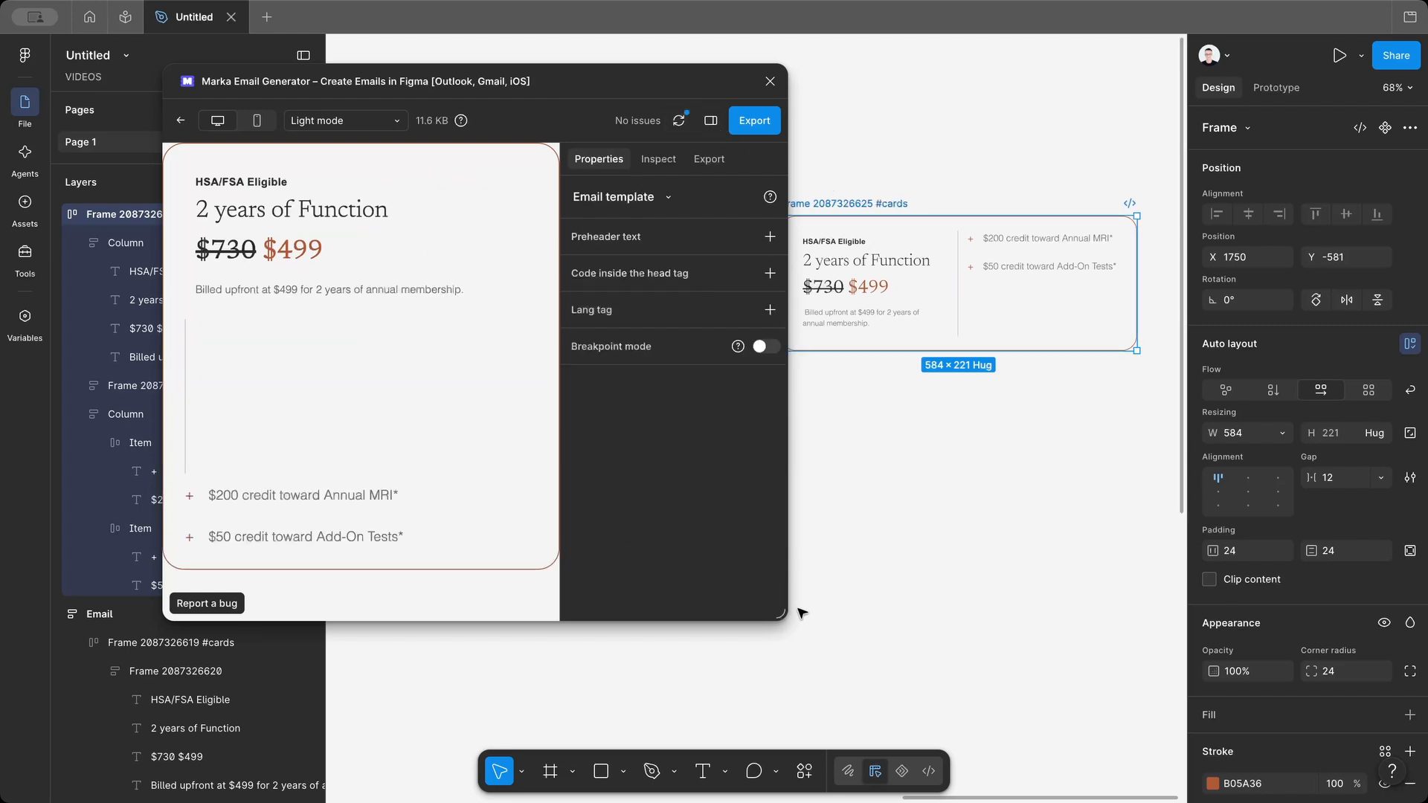
left_click_drag(780, 614, 752, 649)
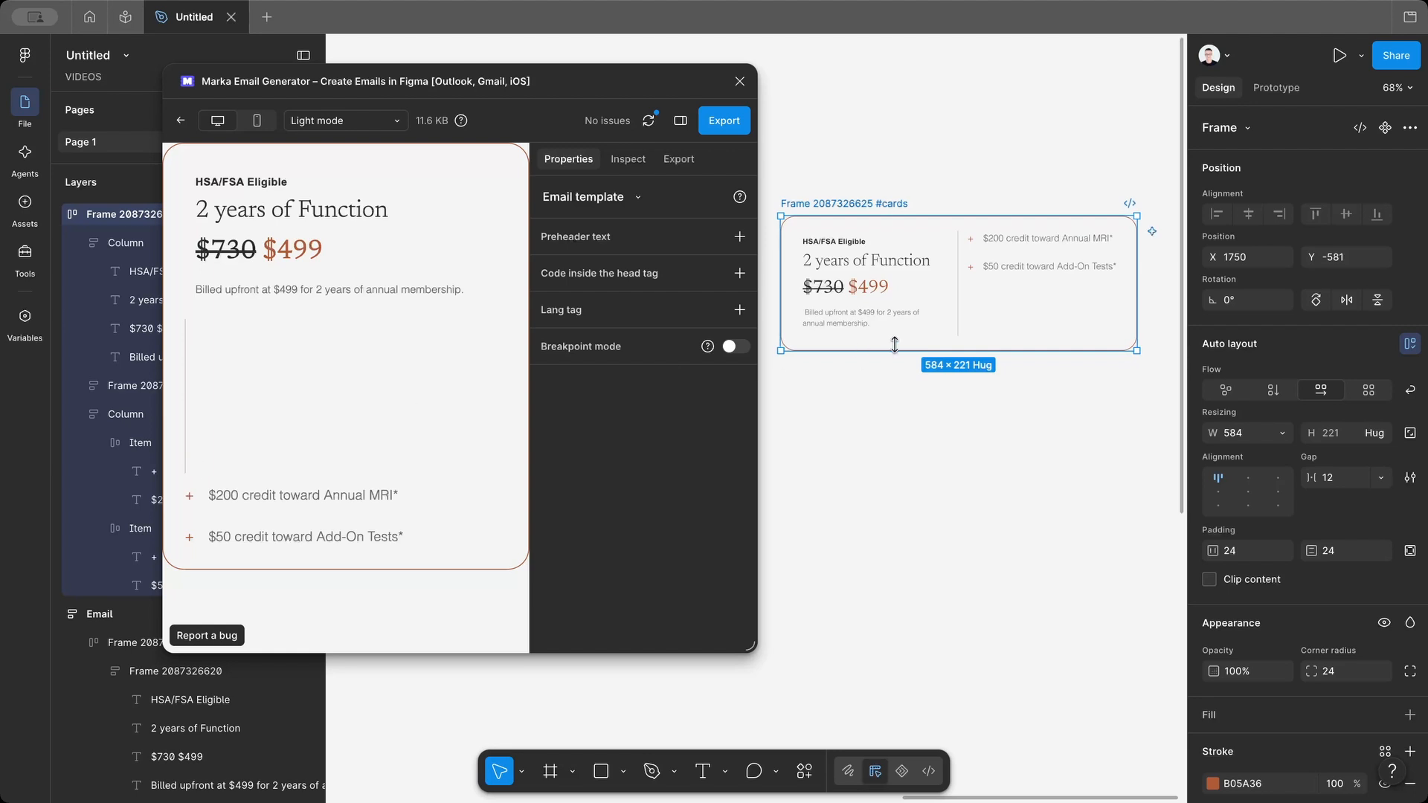
Set the card divider's visibility to Desktop only, then refresh and compare the preview at wide and narrow widths
left_click(960, 305)
scroll(960, 305, "up", 5)
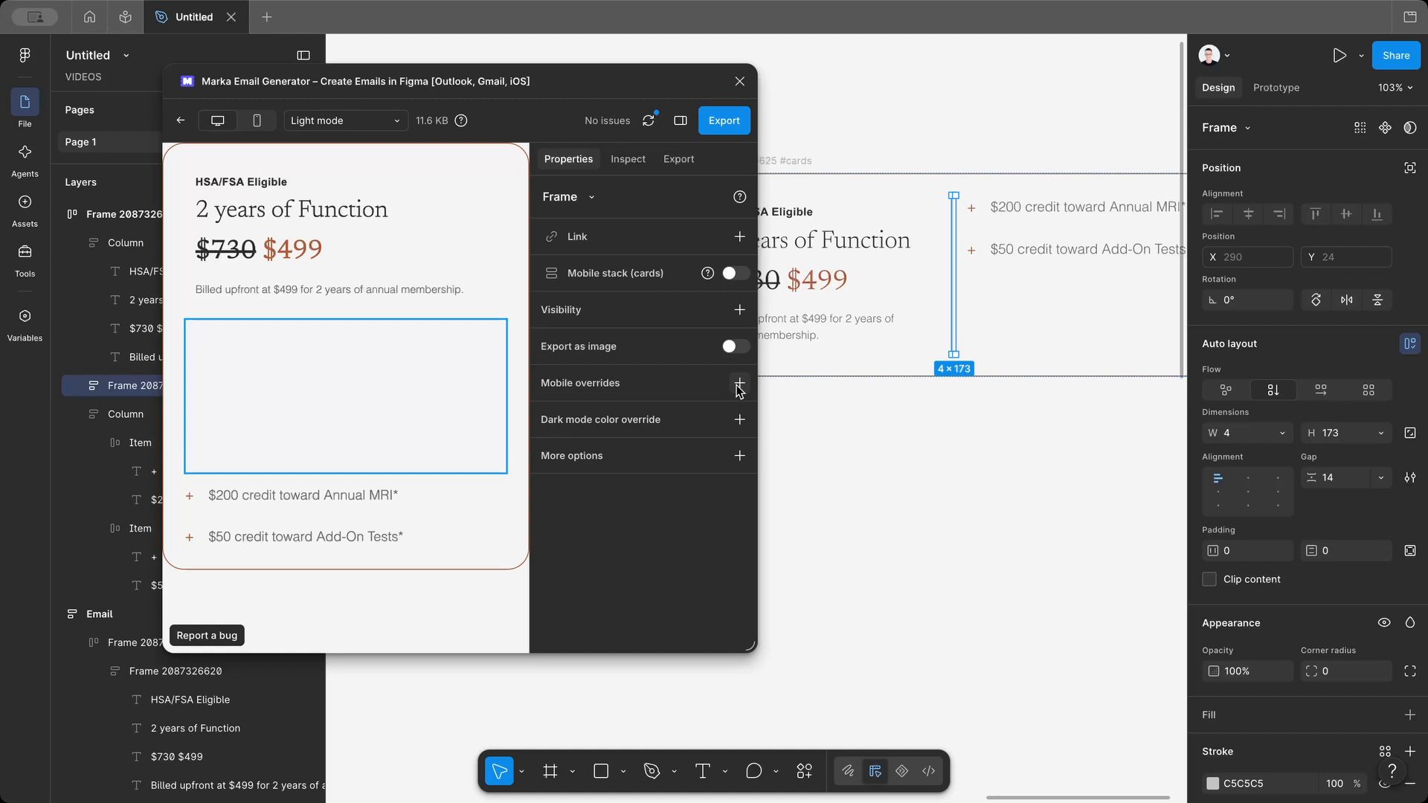
left_click(738, 311)
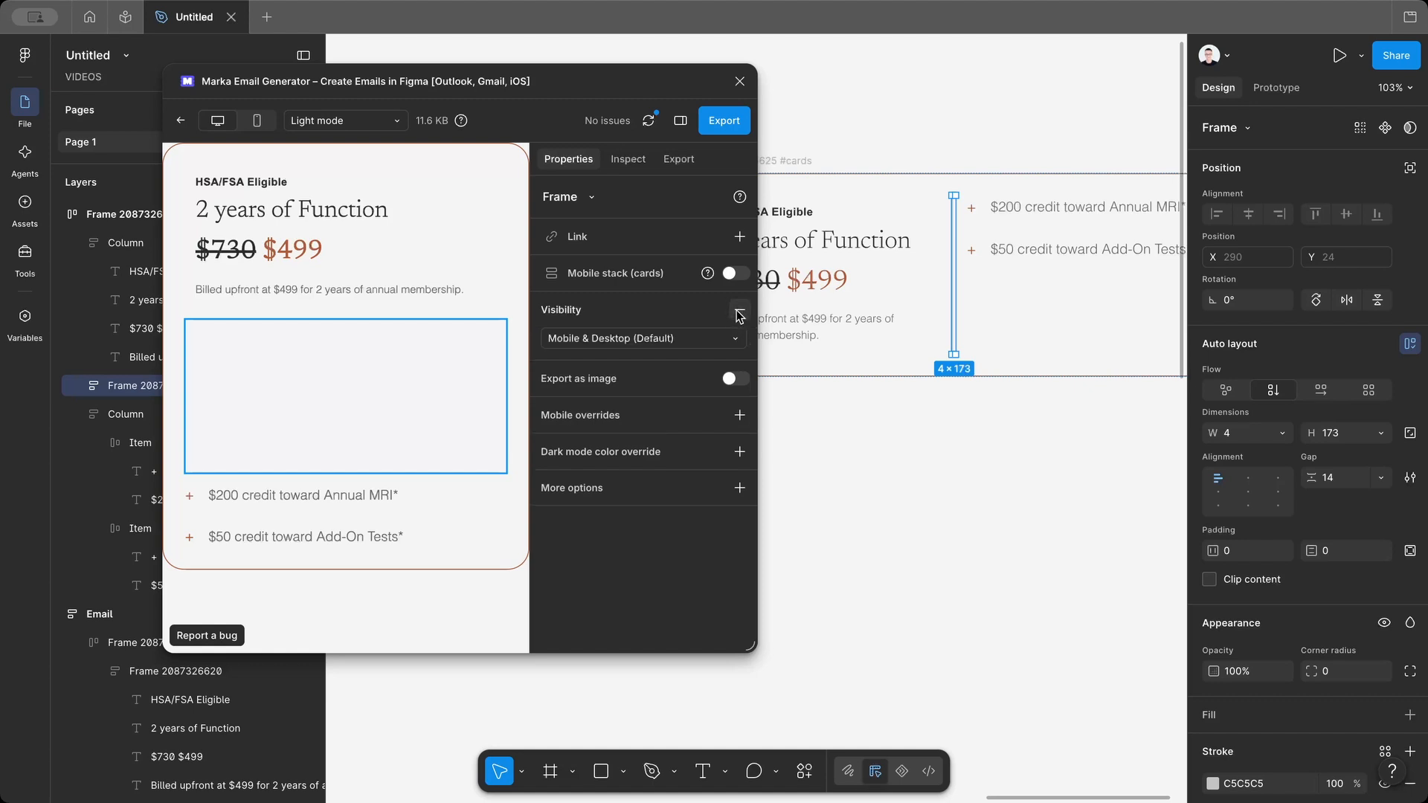
left_click(673, 341)
left_click(657, 359)
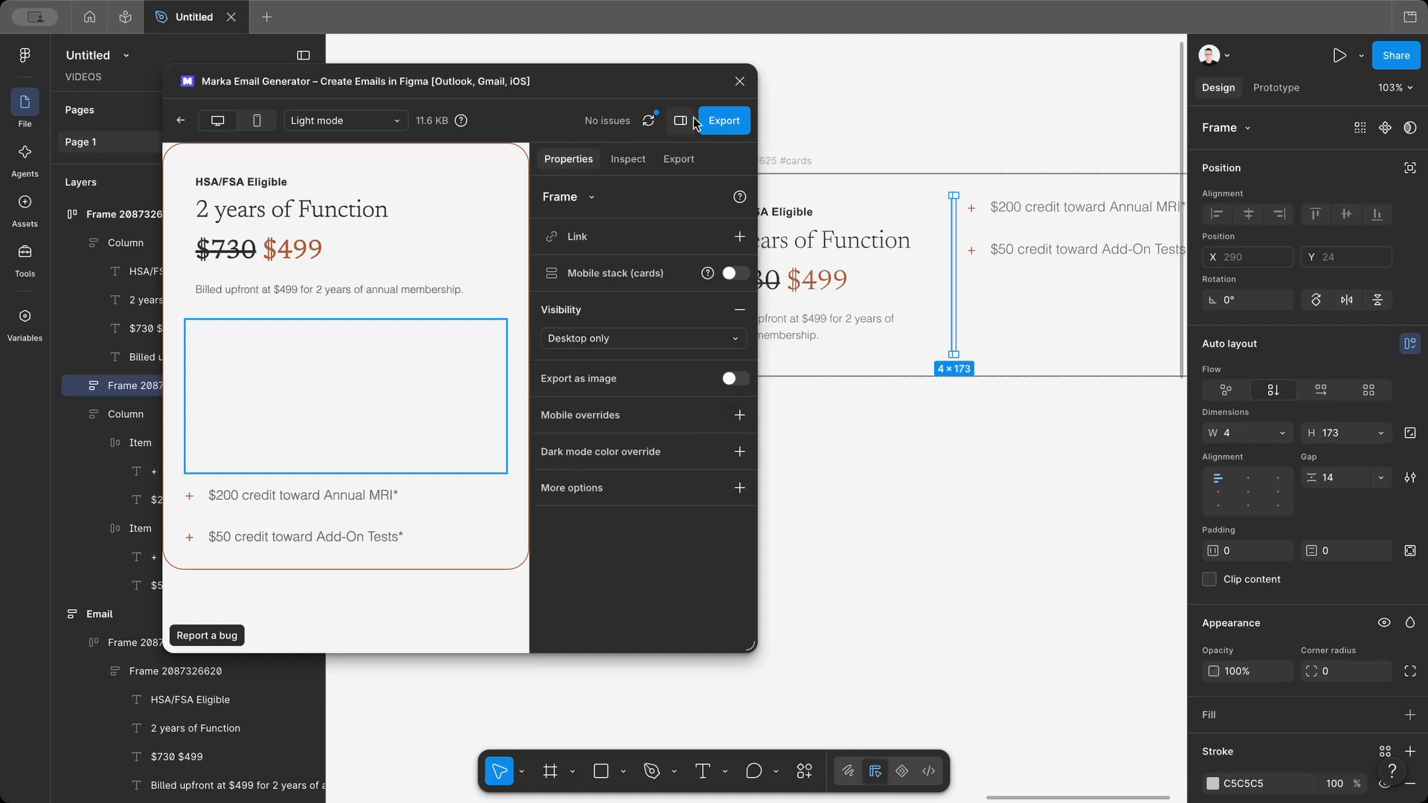
left_click(649, 120)
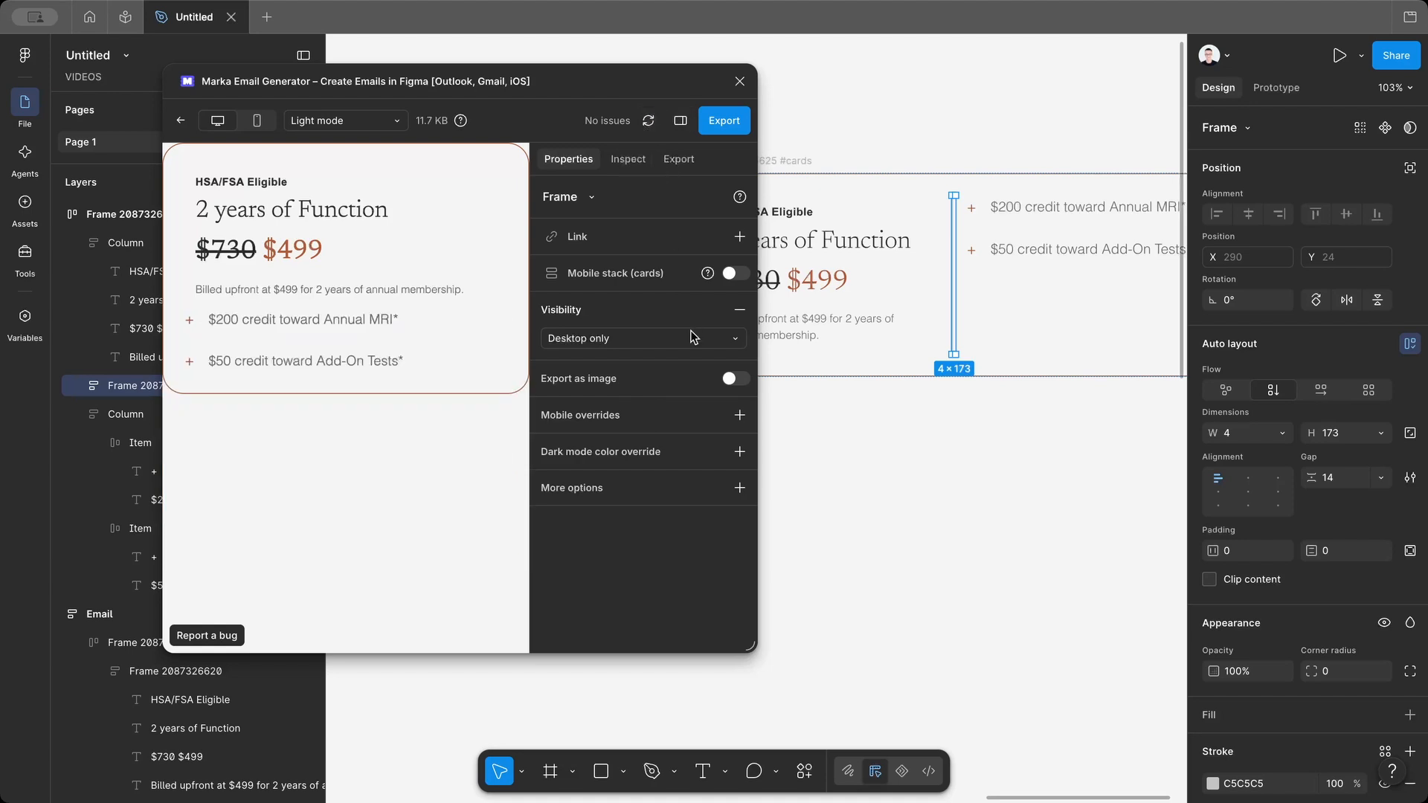
left_click_drag(747, 647, 1002, 647)
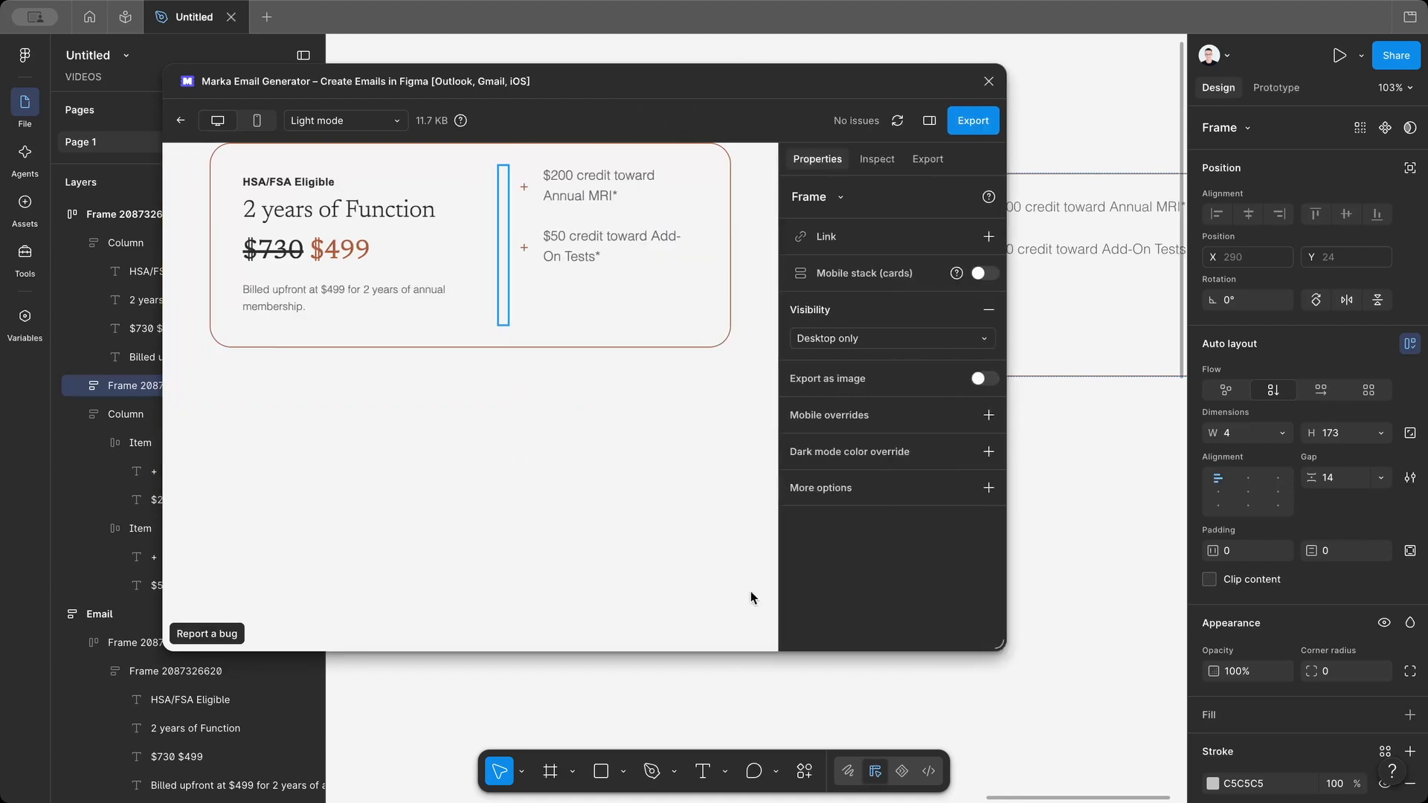
left_click(727, 584)
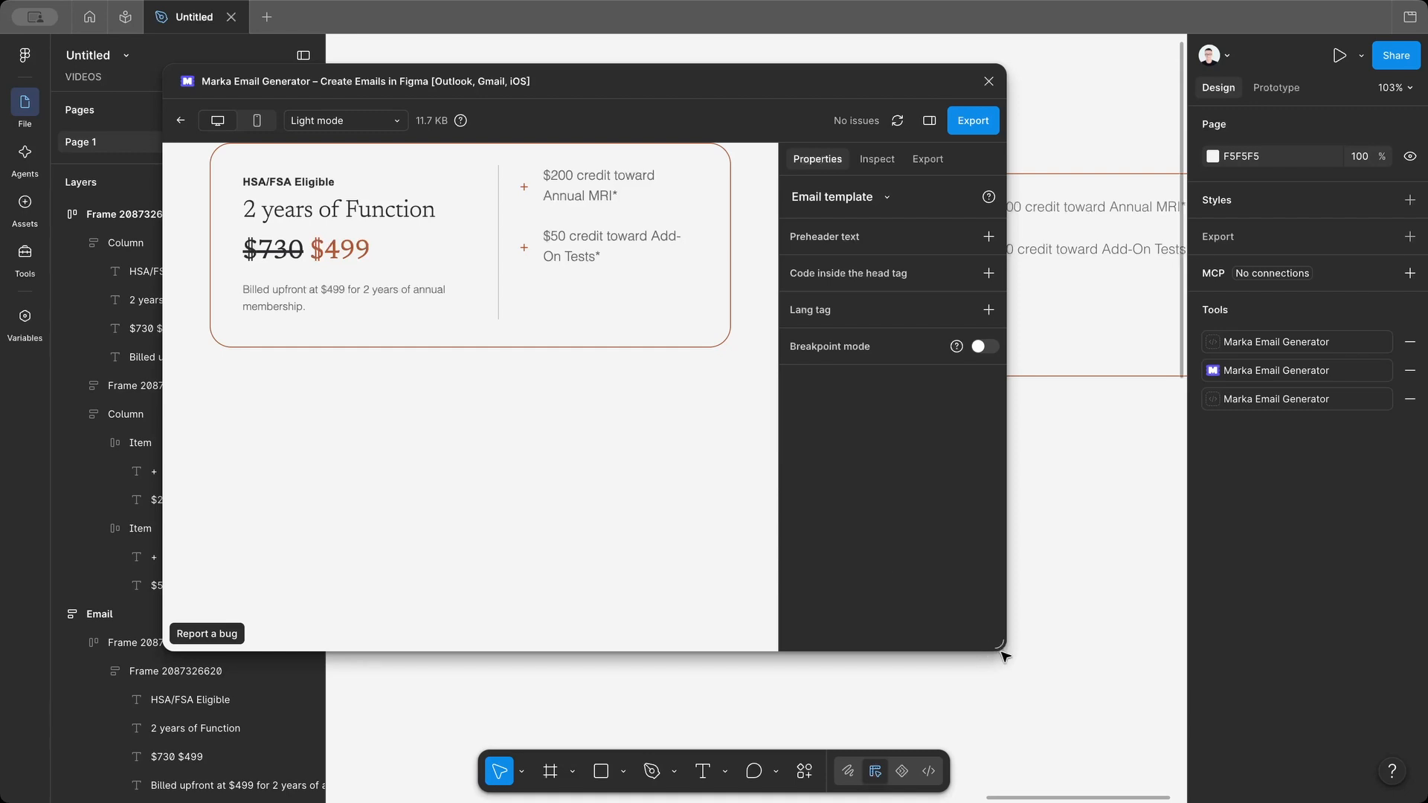
left_click_drag(1003, 650, 695, 631)
Set the gap of the column holding the two credit items to 8 and check the card in the preview
left_click(974, 227)
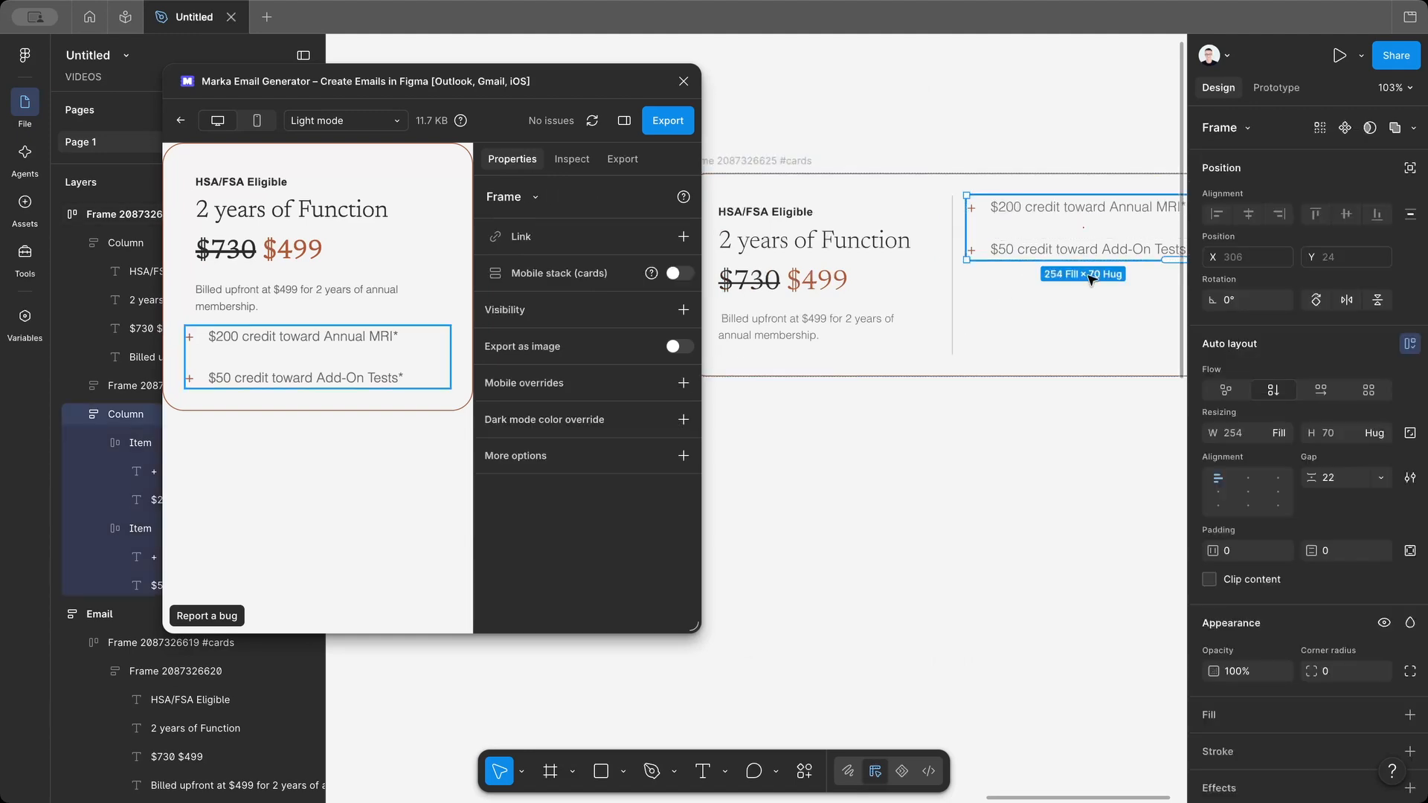
left_click(1353, 479)
type("9")
key("Return")
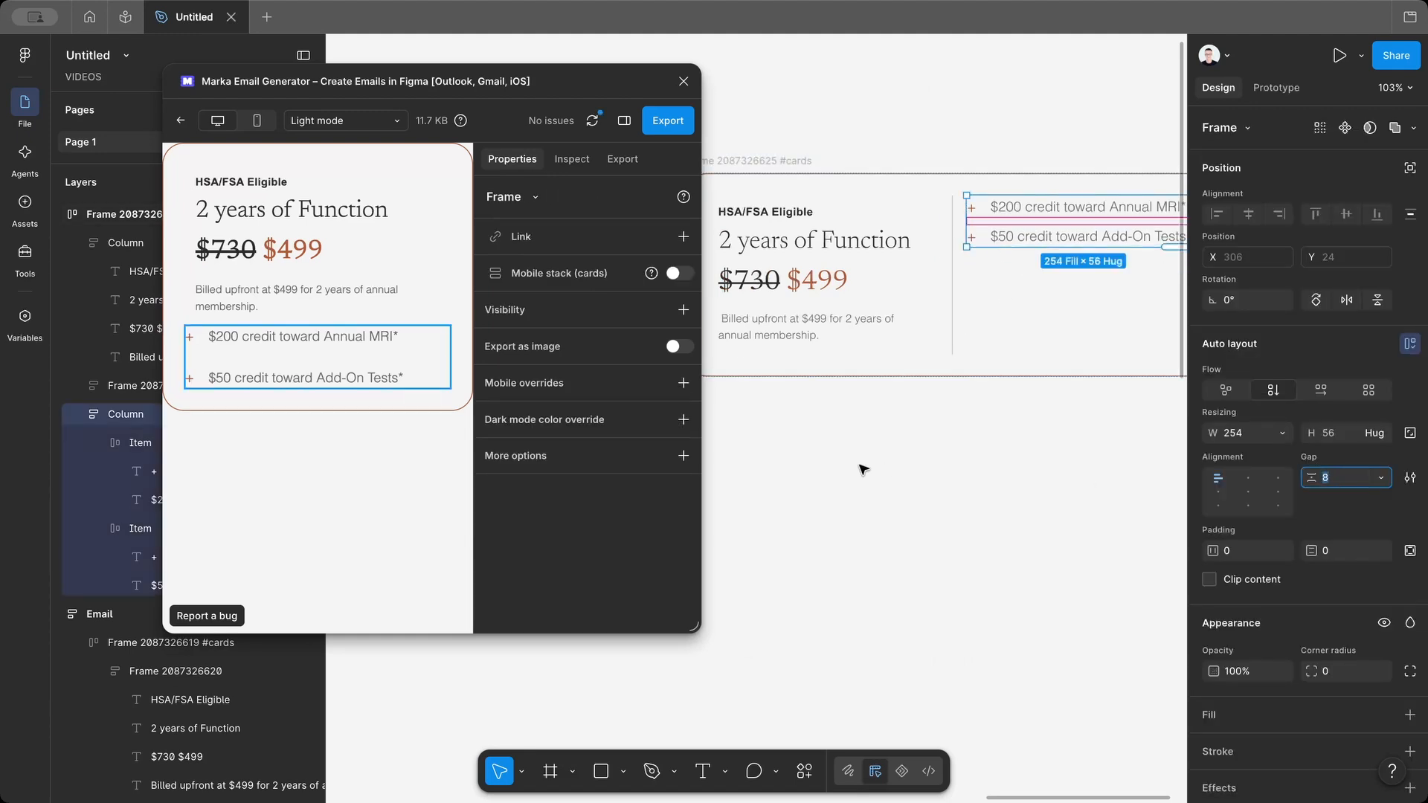
left_click(762, 380)
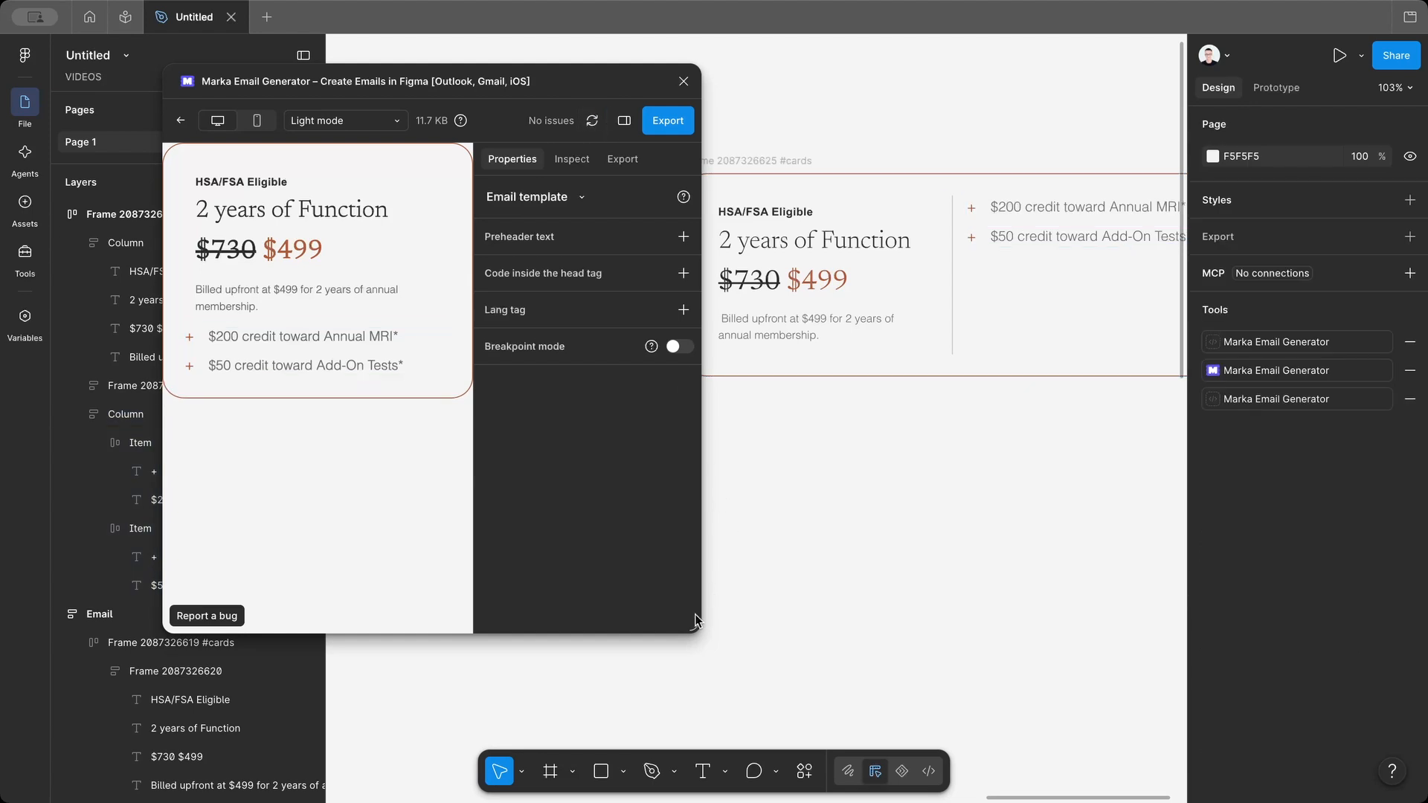
left_click_drag(695, 629, 771, 690)
scroll(838, 491, "down", 3)
left_click_drag(430, 364, 143, 128)
left_click(275, 205)
left_click(941, 229)
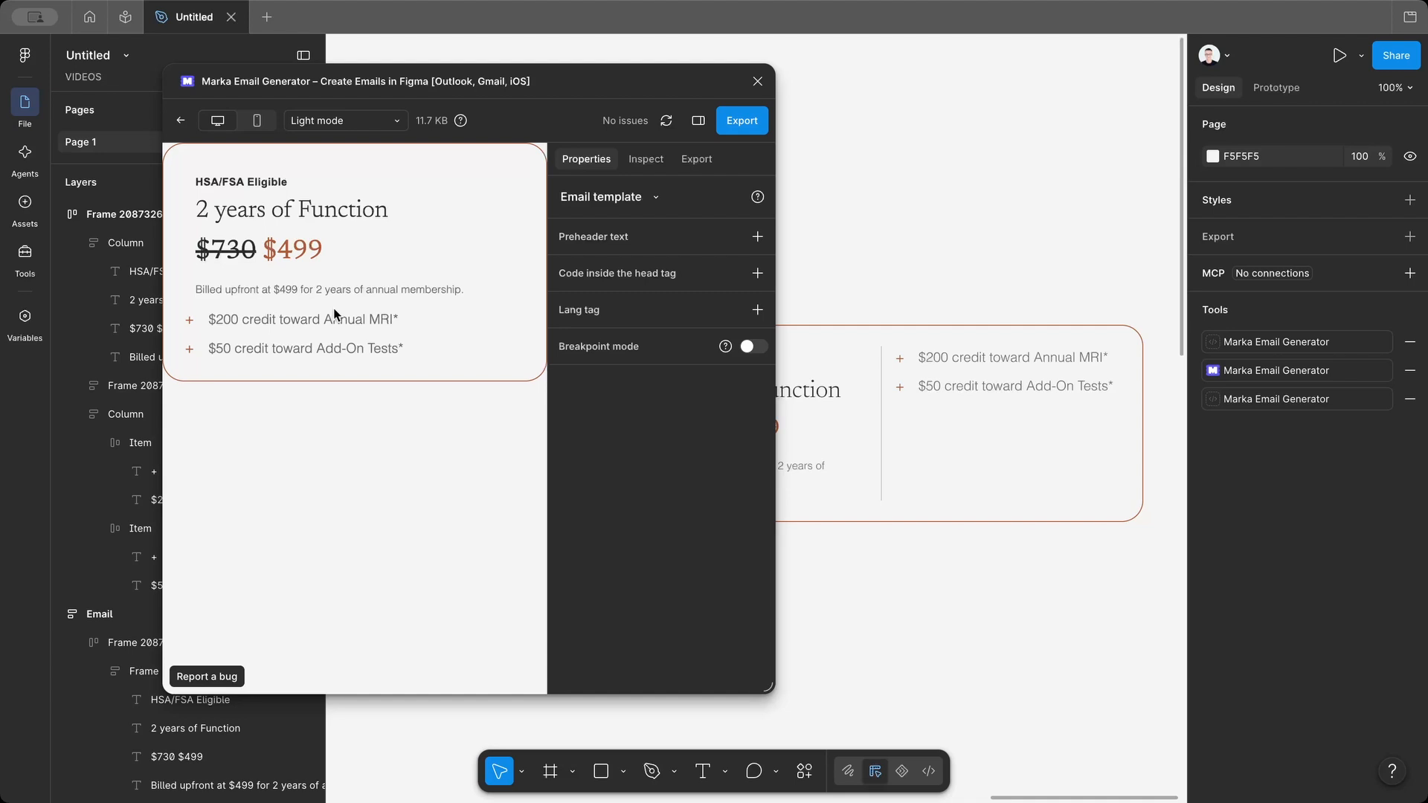
Review the plugin's export options and available export platforms, keeping HTML email, and widen the preview to the desktop layout
left_click(750, 125)
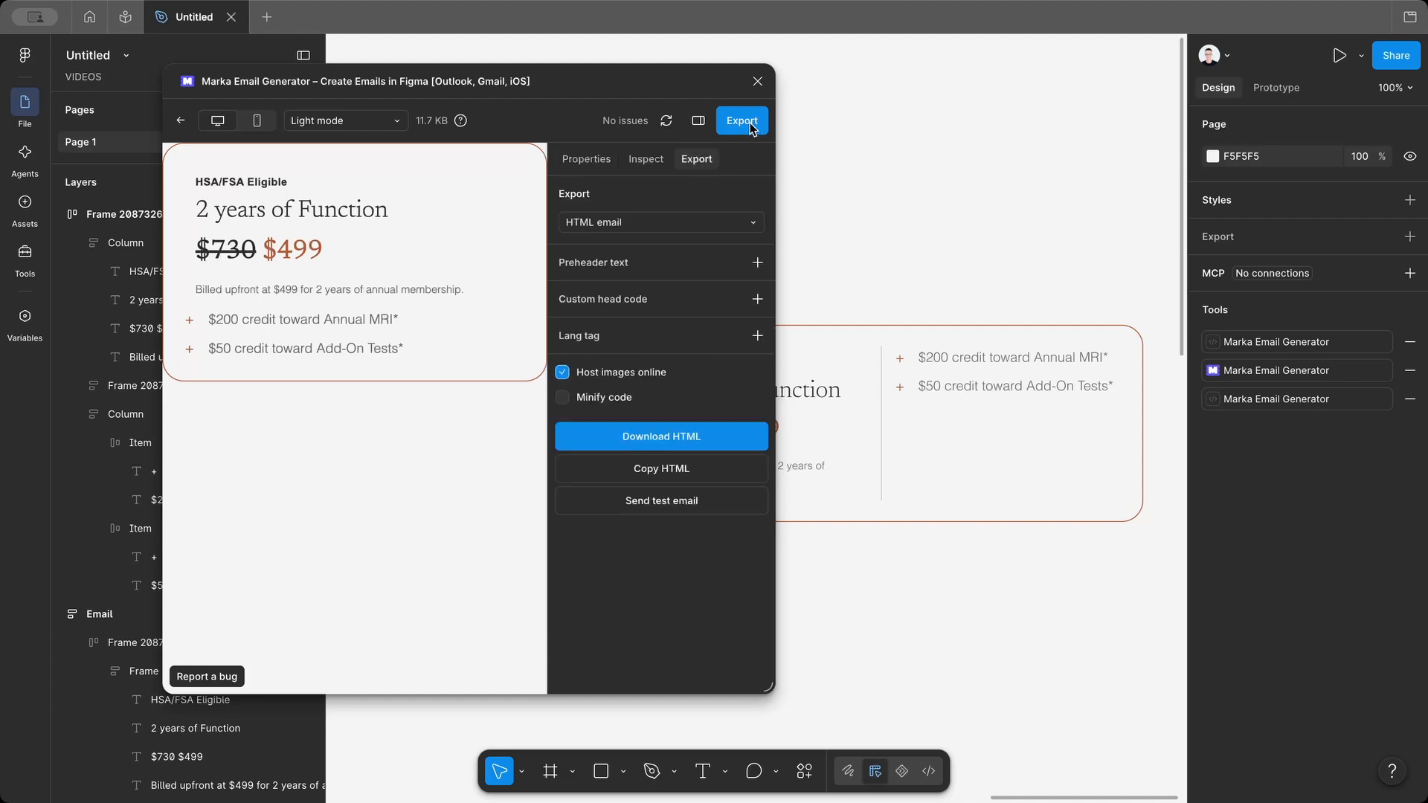
left_click(631, 215)
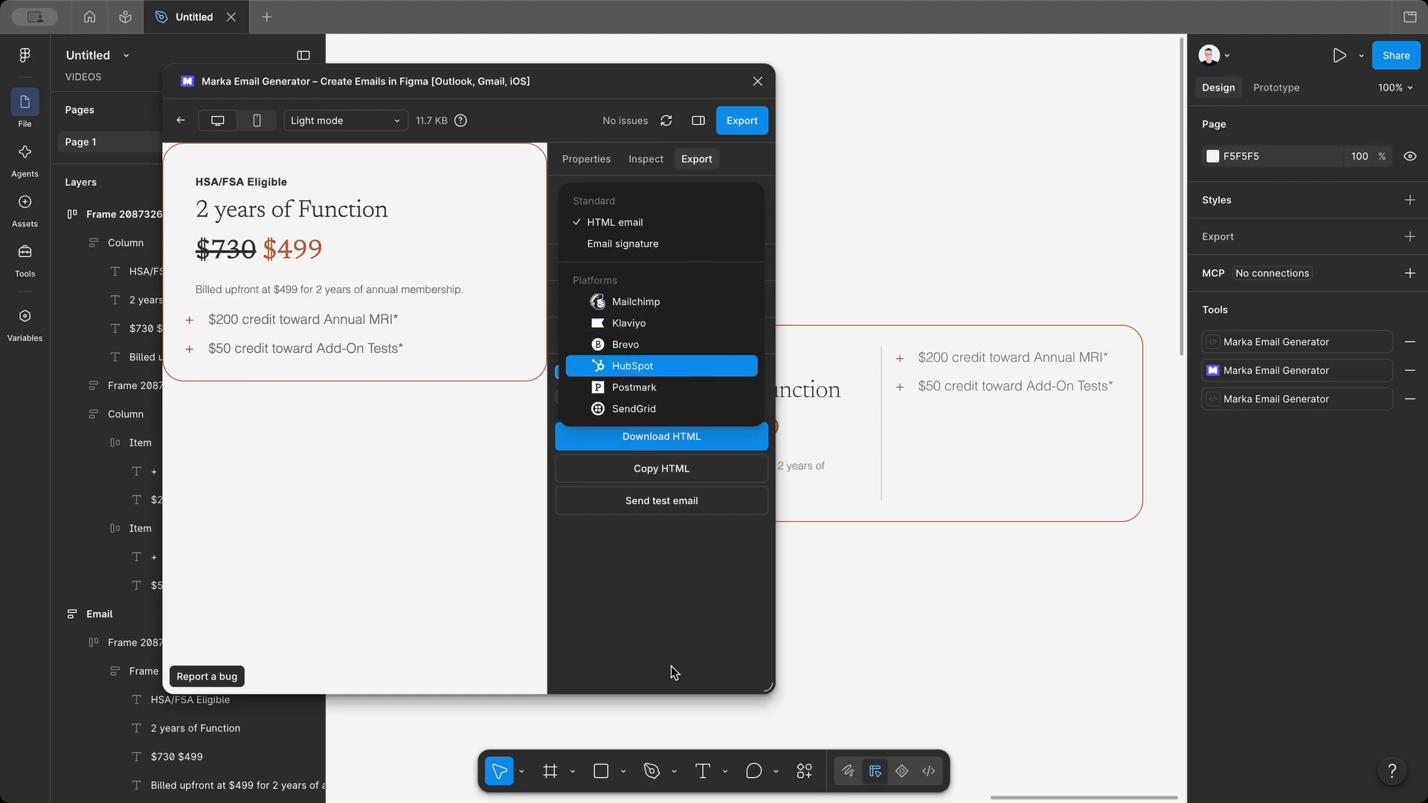
left_click(680, 614)
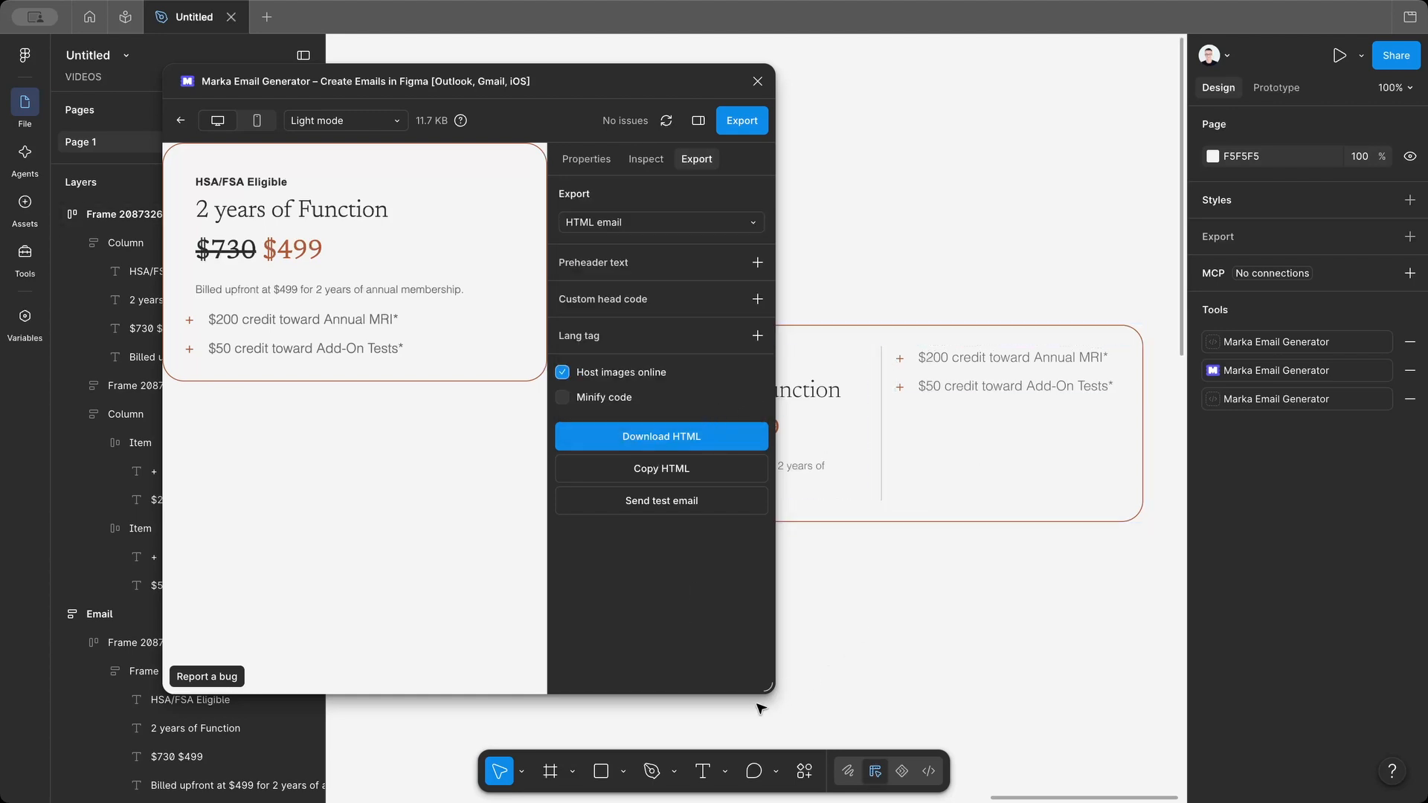
left_click_drag(763, 690, 966, 717)
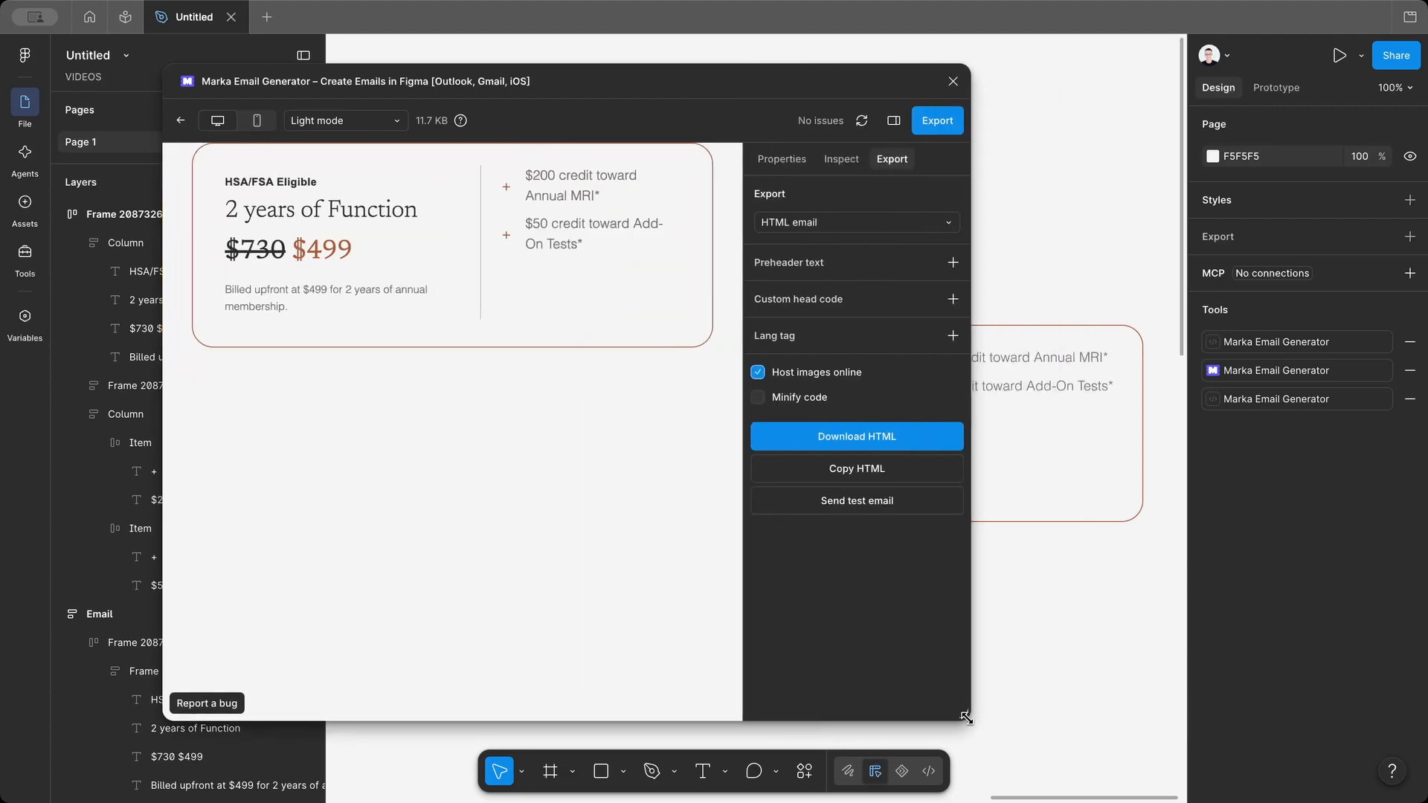